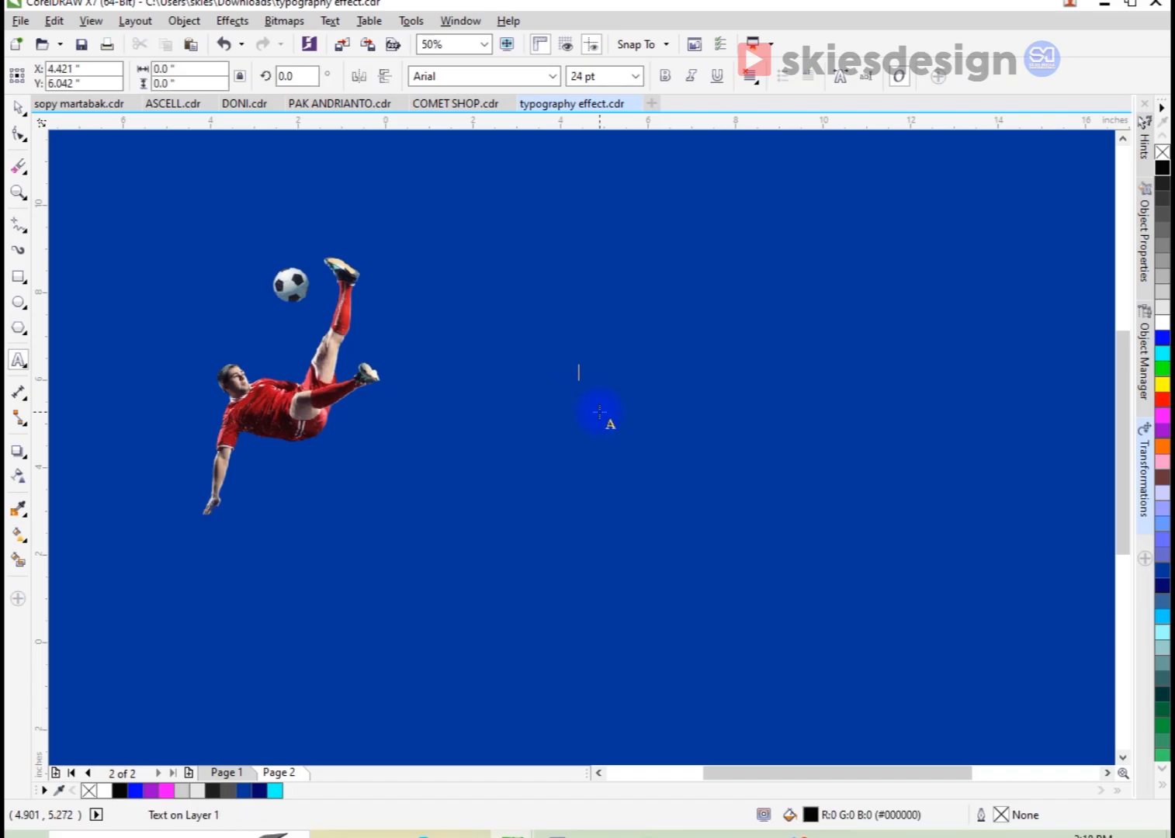
Add the artistic text "GOAL" beside the soccer player, enlarge it to about 157 pt and reposition it
type("g")
key("BackSpace")
type("GOAL")
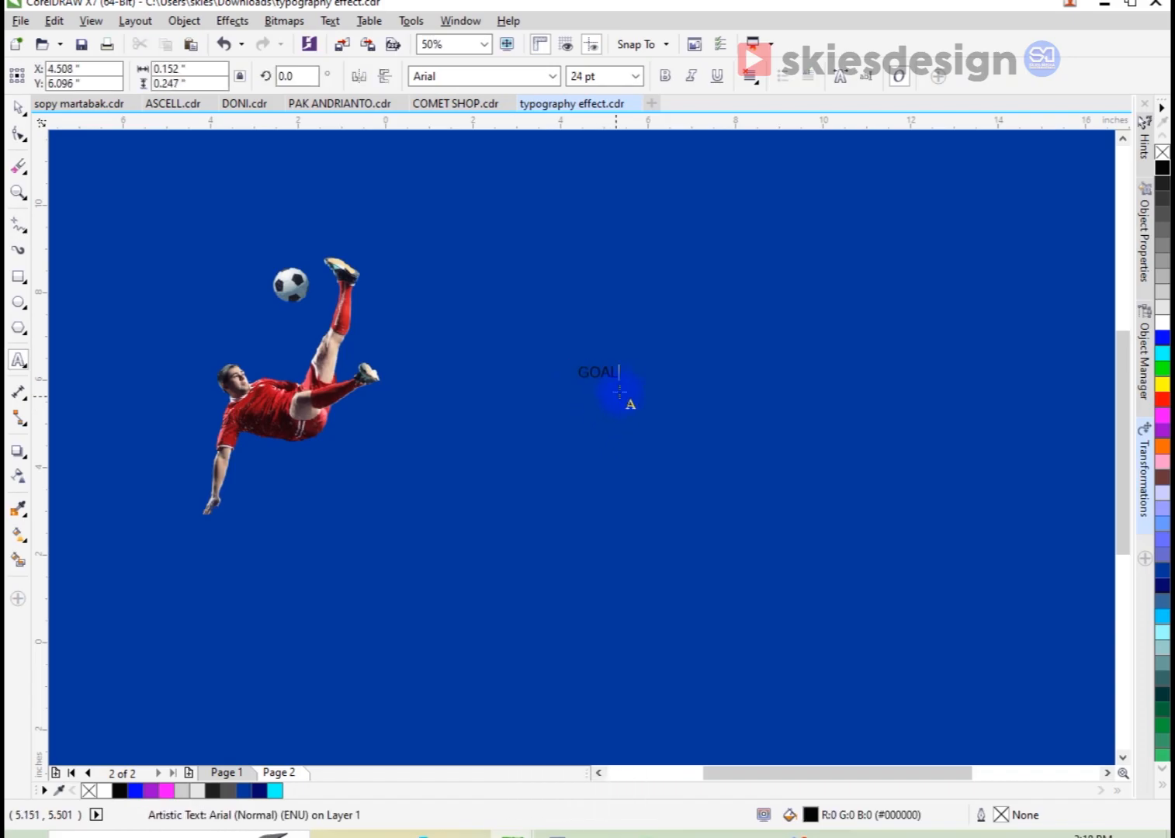
left_click_drag(624, 383, 831, 542)
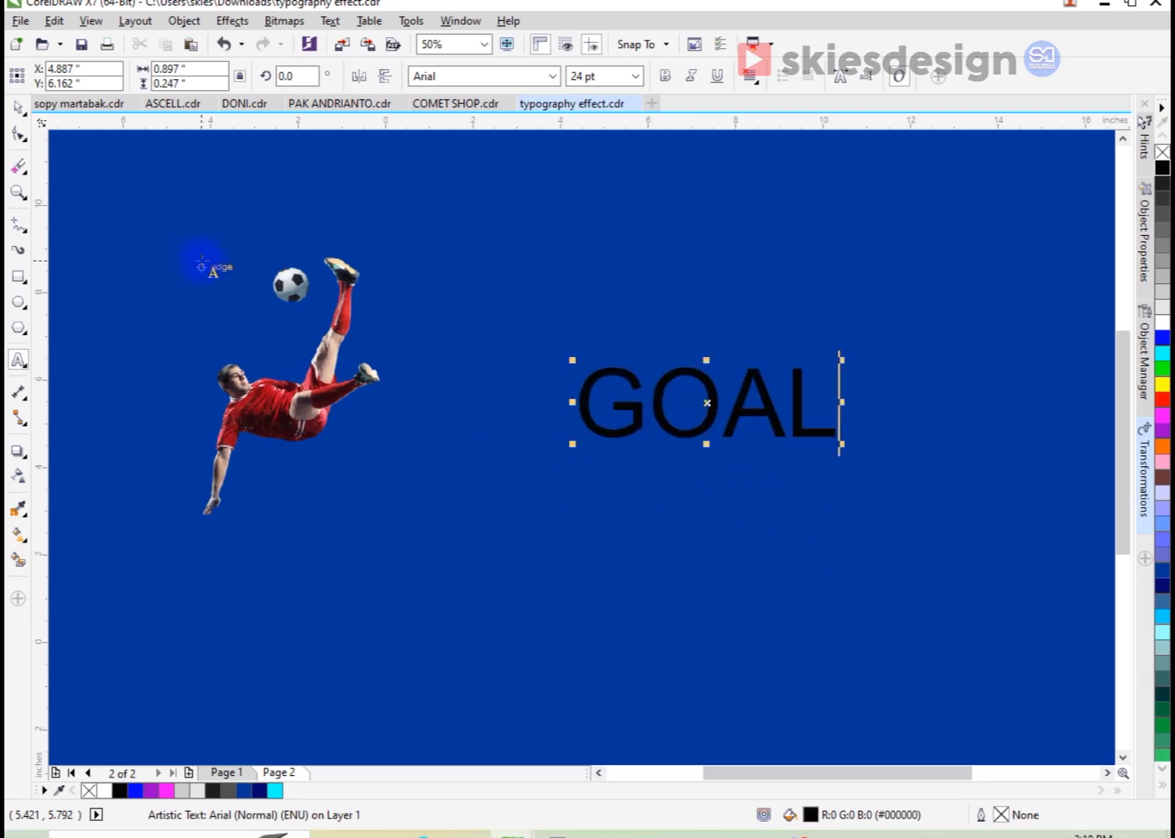
left_click(17, 109)
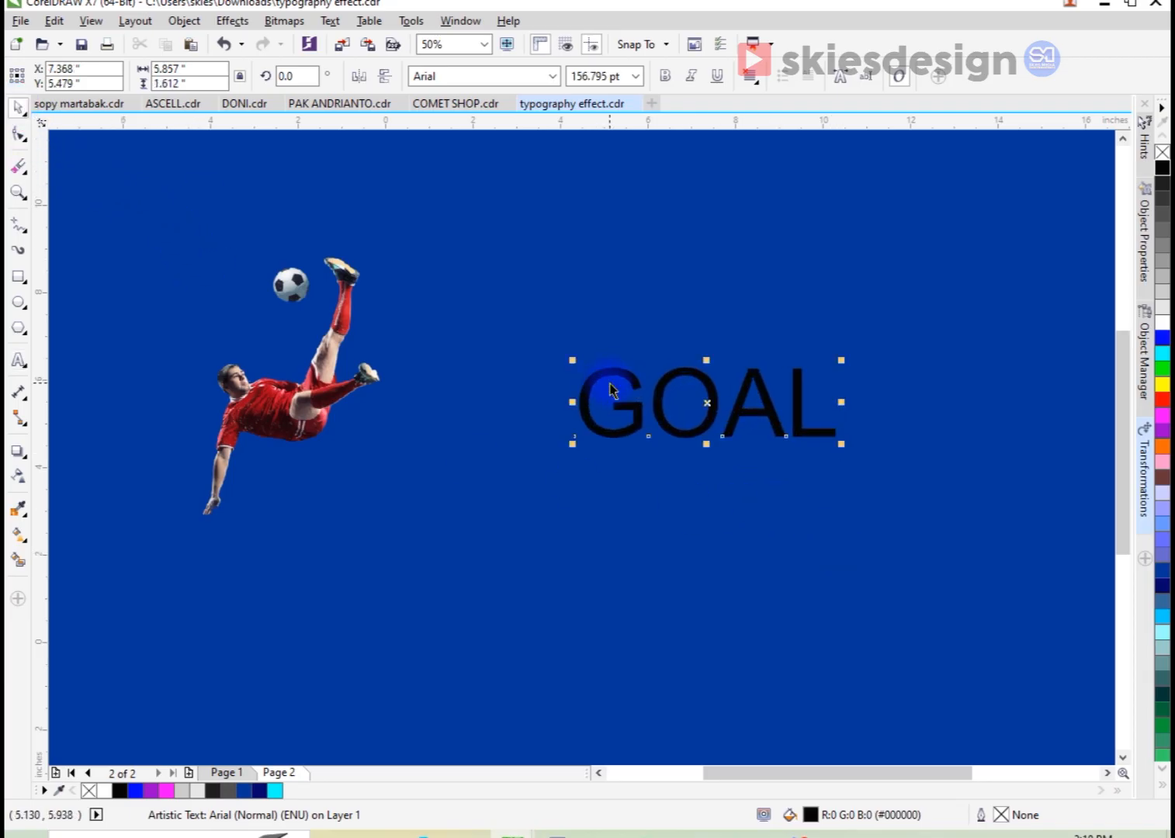
left_click_drag(647, 356, 676, 336)
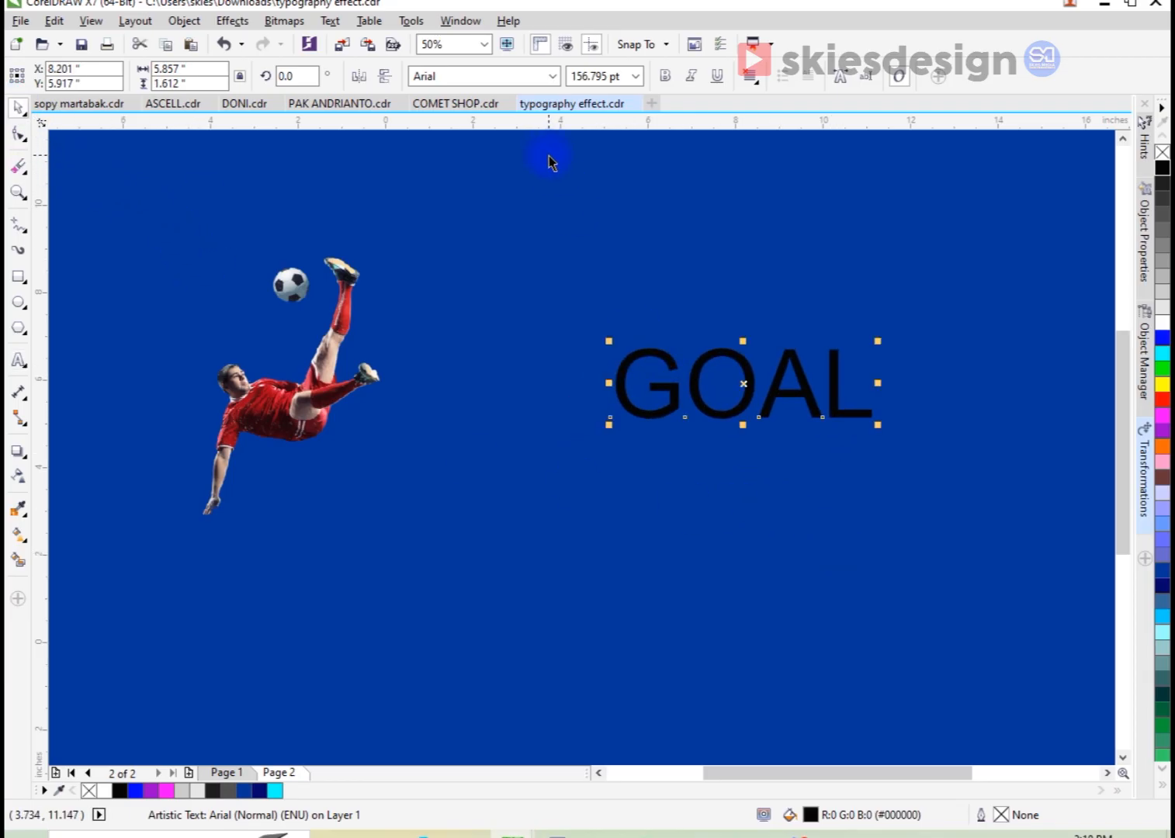
Change the font of the GOAL text to Impact
left_click(552, 75)
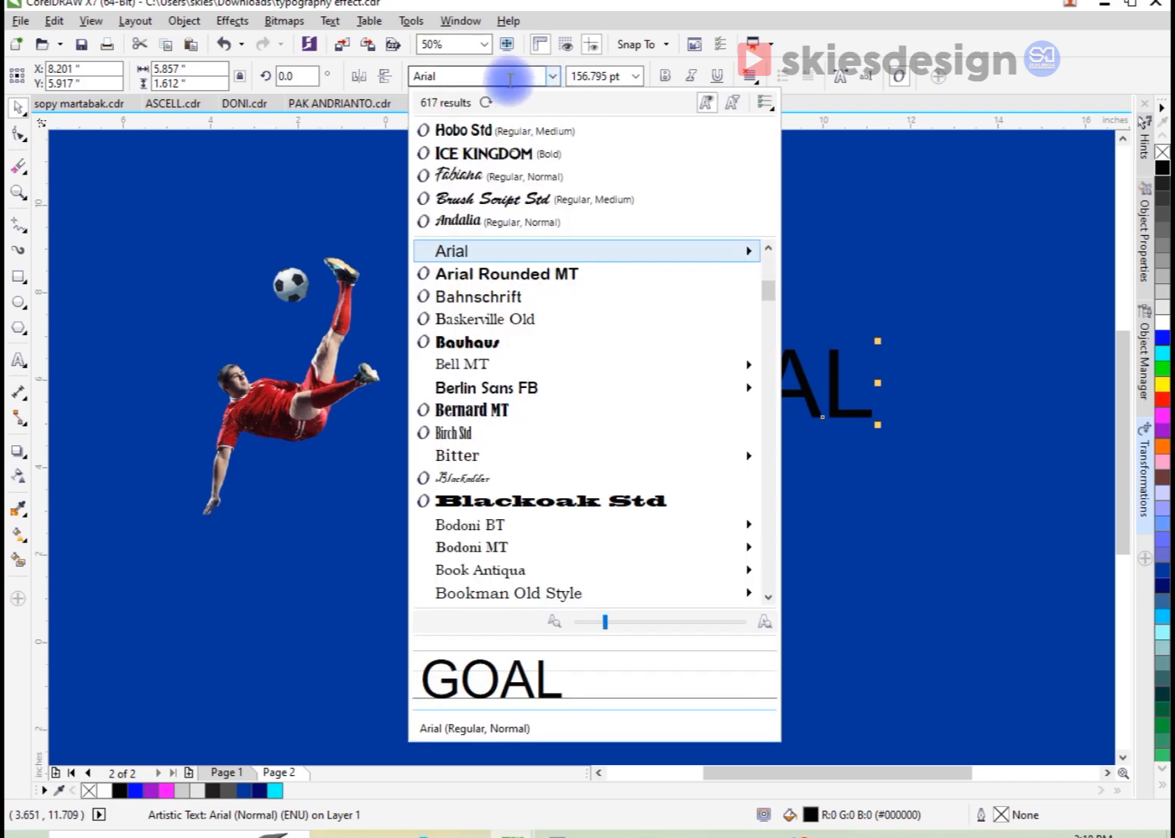
left_click(508, 76)
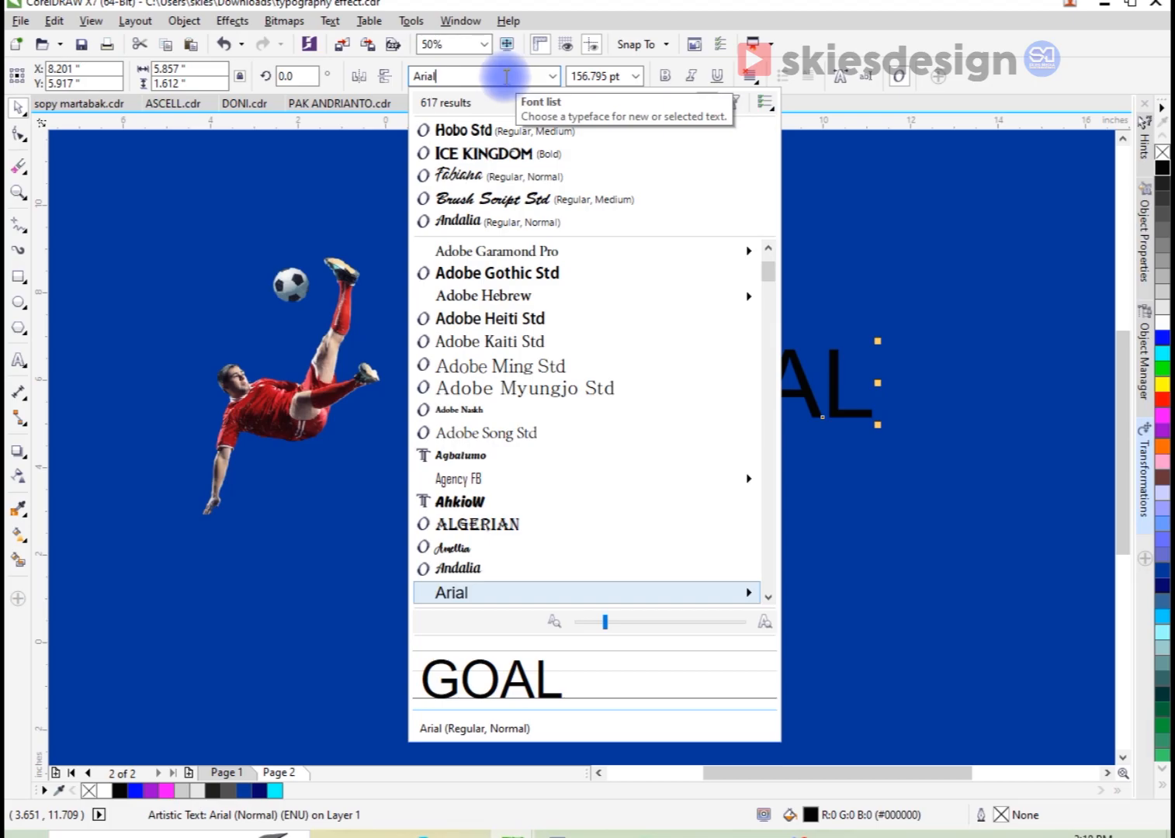
left_click(506, 76)
type("IM")
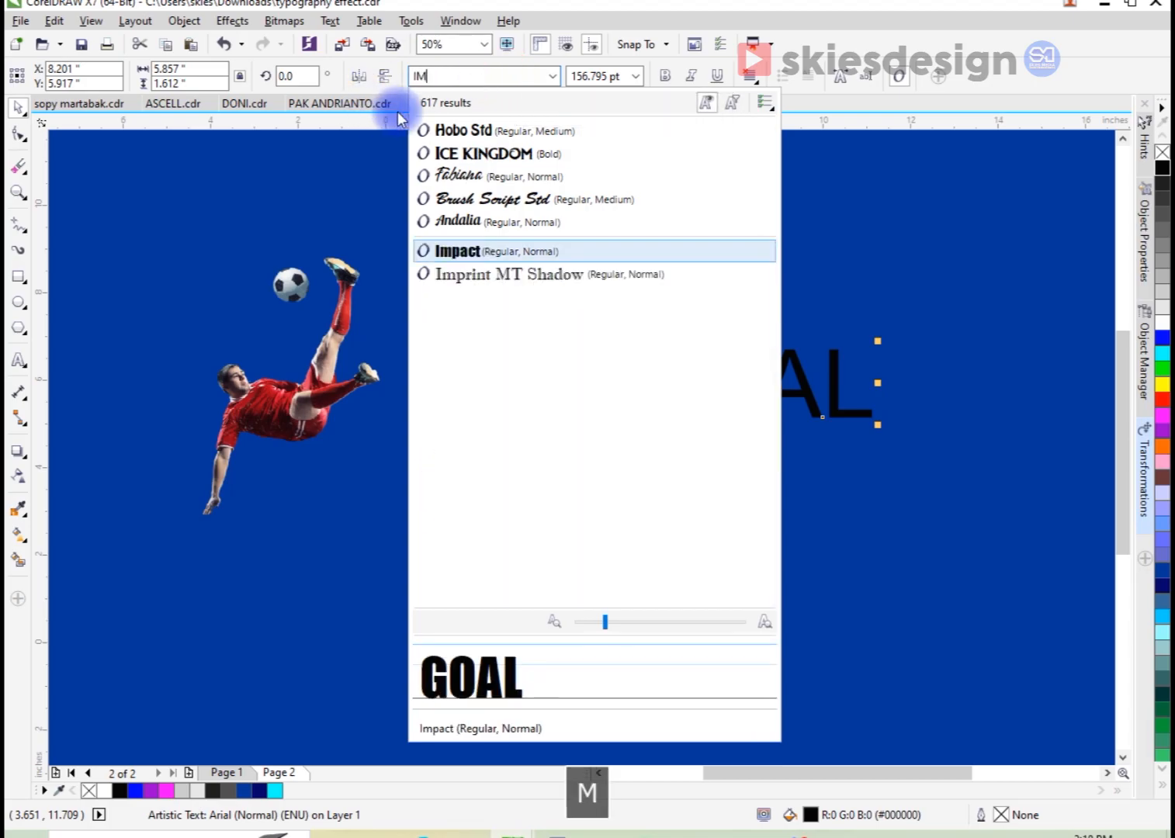
left_click(458, 251)
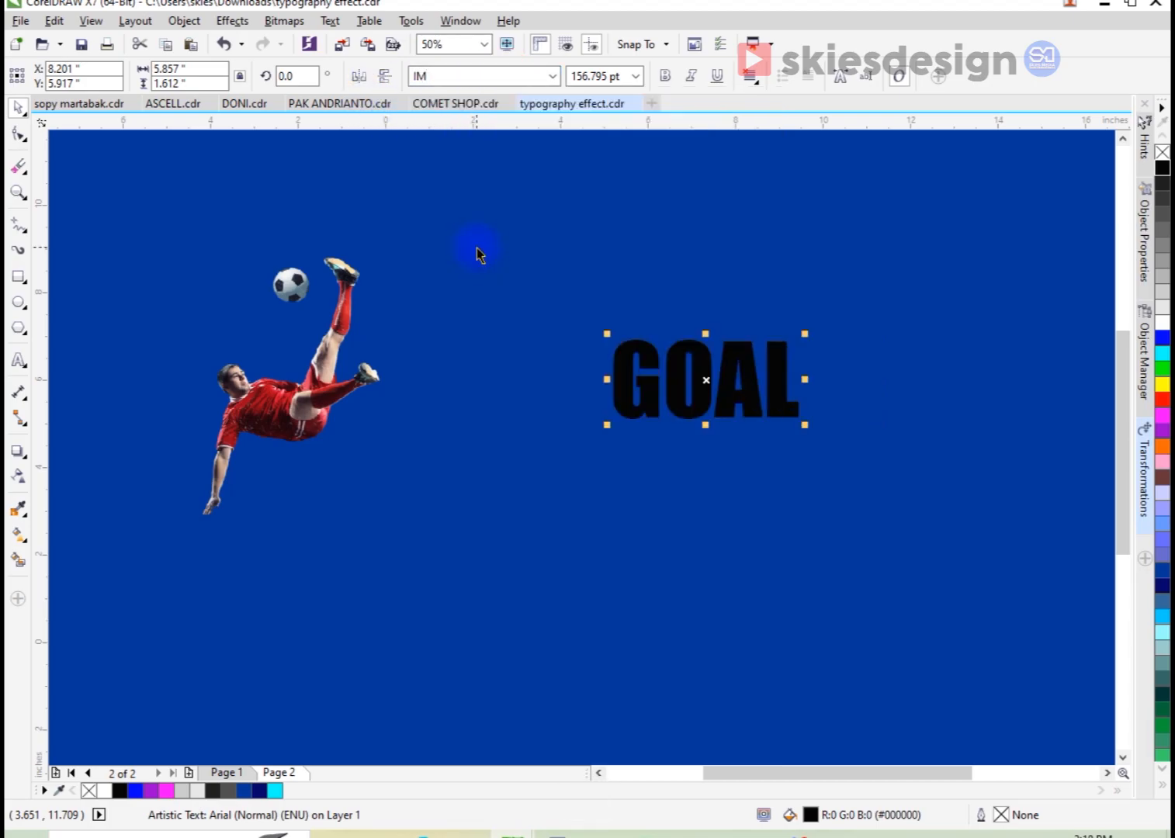
Enlarge the GOAL text to about 361.5 pt and tighten its letter spacing to a text width of about 9.28 inches
left_click_drag(606, 425, 388, 593)
left_click_drag(756, 483, 836, 483)
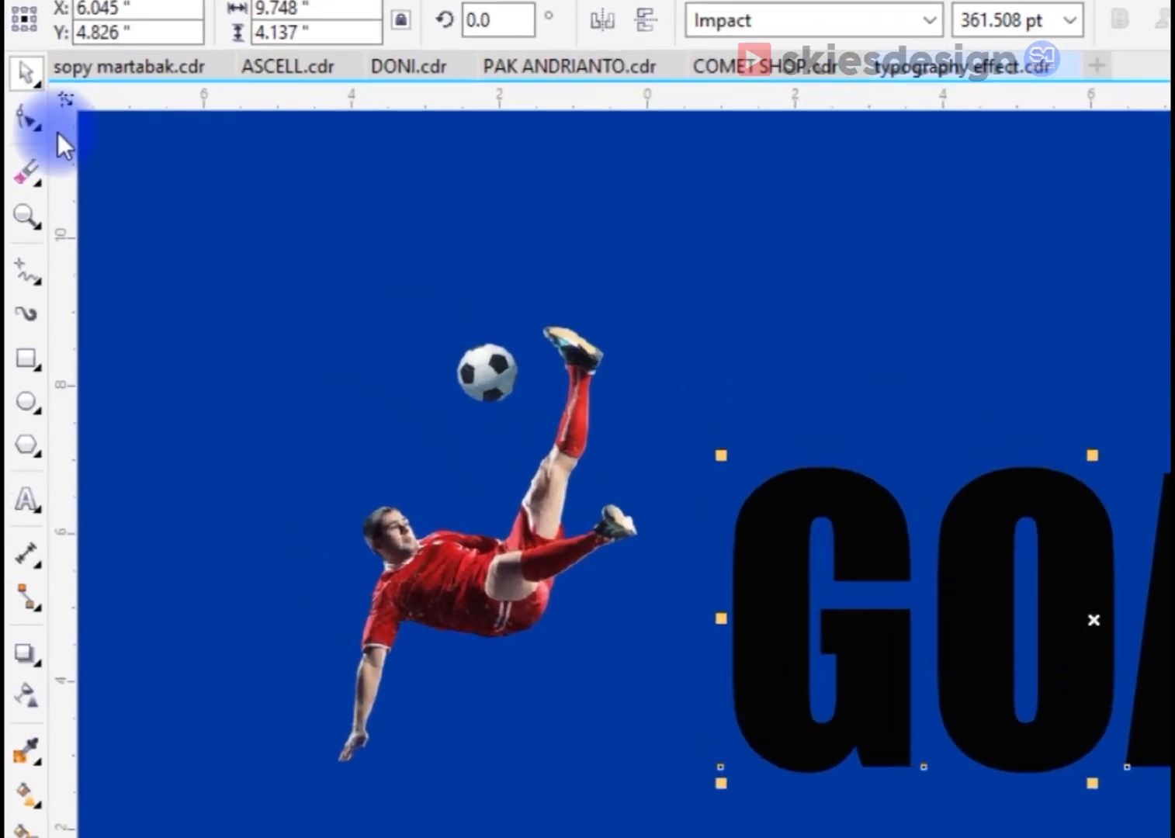
left_click(17, 134)
left_click_drag(867, 531, 843, 531)
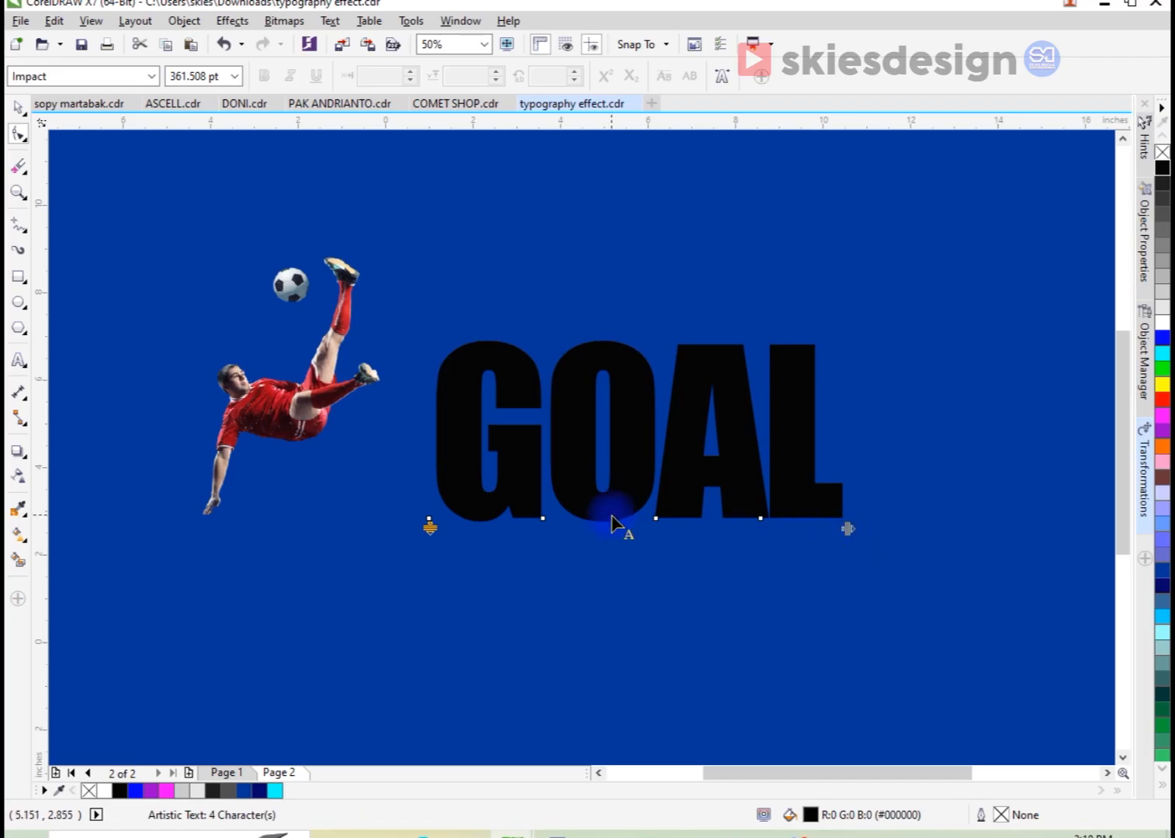
key("space")
Move the player image over the GOAL text, scaled to about 117%, and bring it in front of the letters
left_click_drag(352, 393, 668, 437)
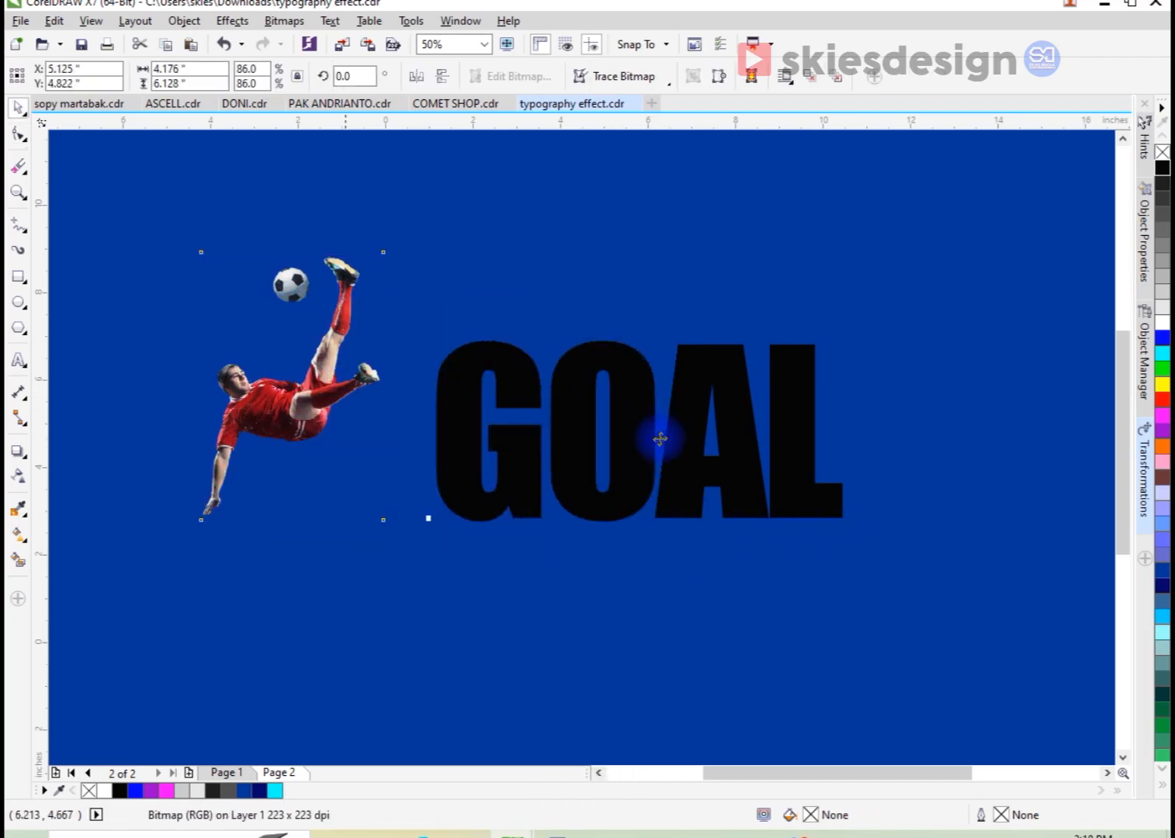
left_click_drag(707, 294, 778, 191)
right_click(716, 222)
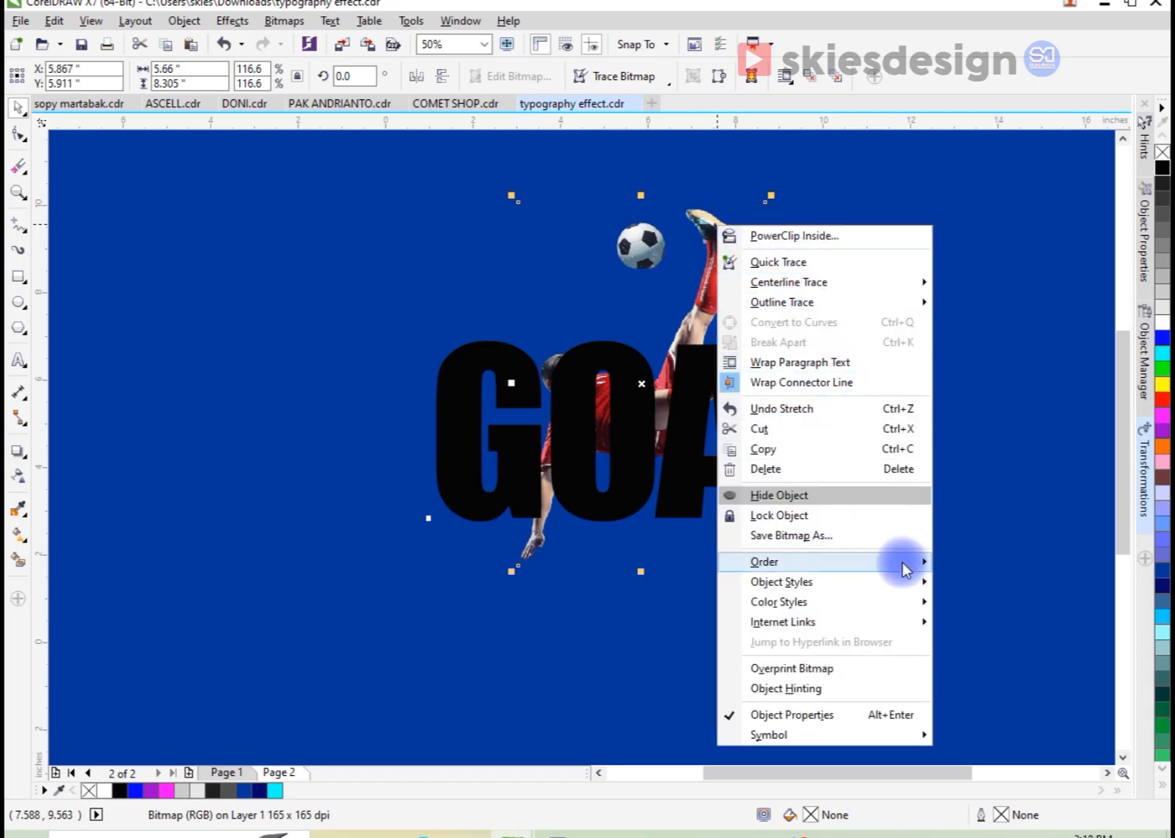
mouse_move(900, 561)
left_click(947, 565)
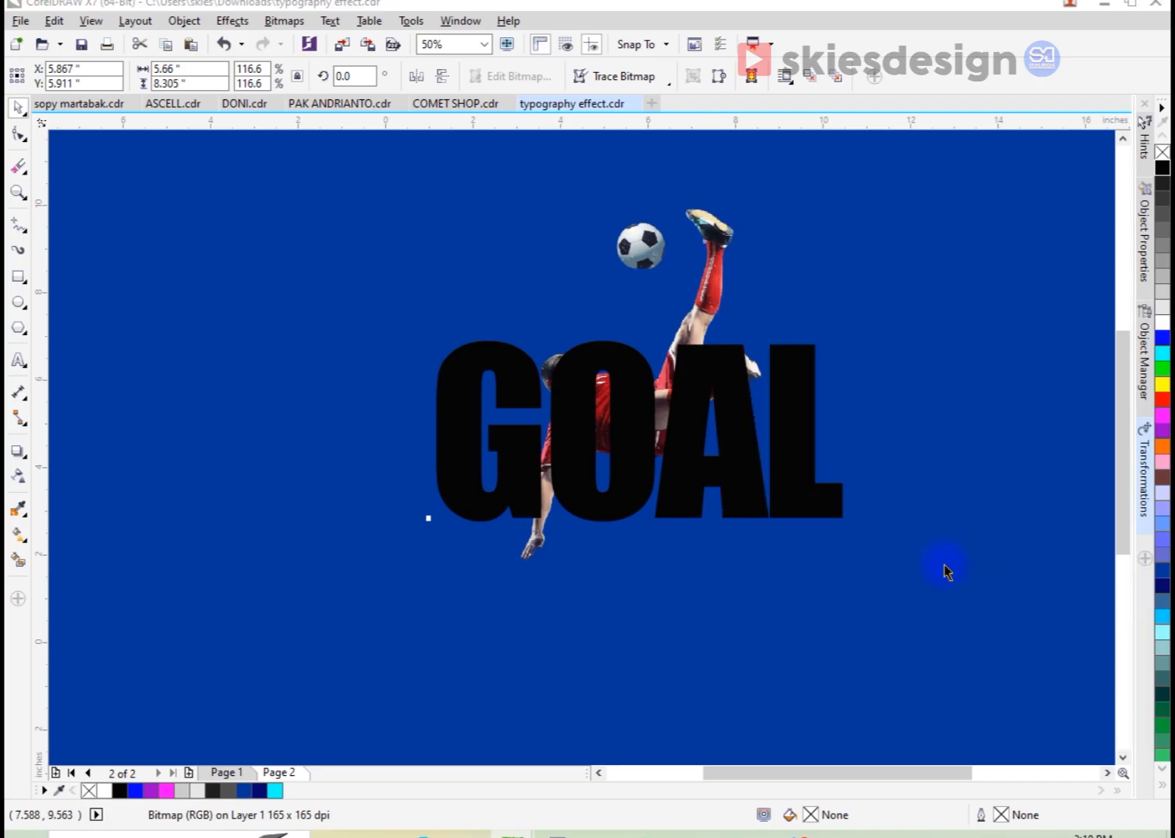
left_click(854, 543)
Apply a vertical linear fountain fill to the GOAL text, running from the base of the letters to their tops
left_click(803, 497)
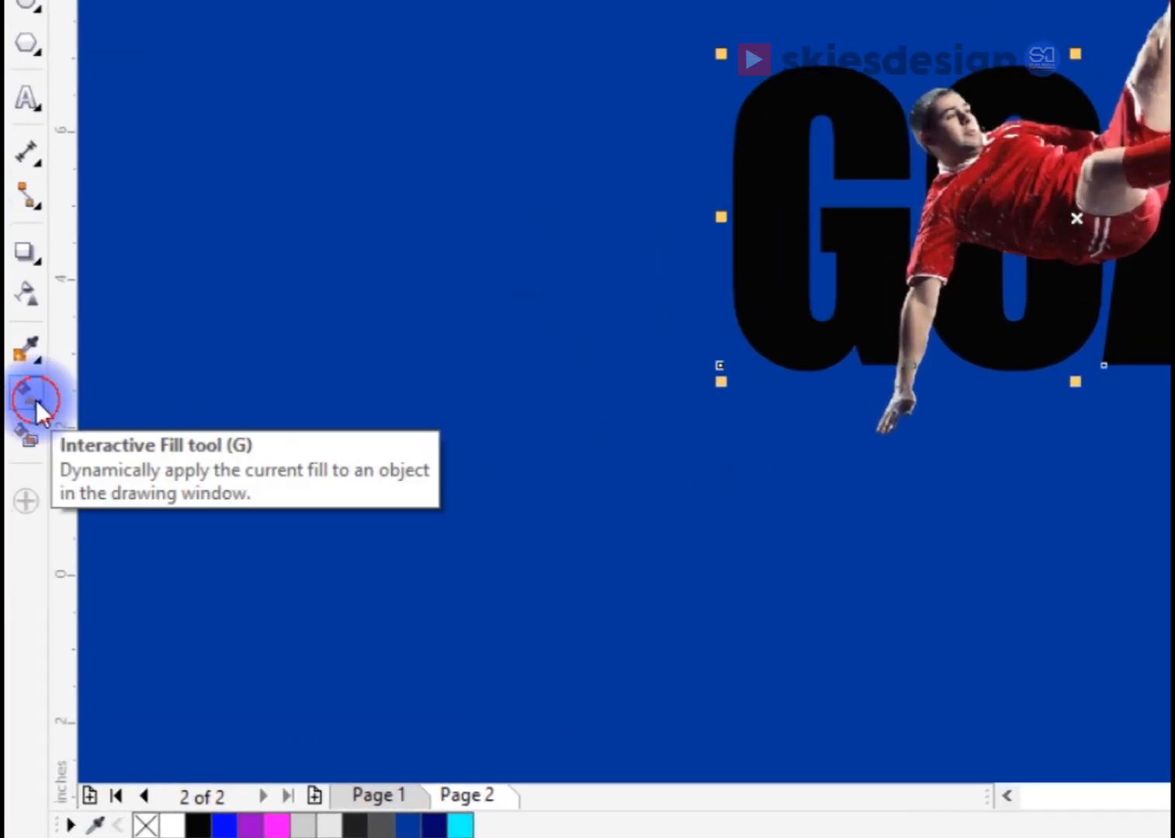
left_click(23, 539)
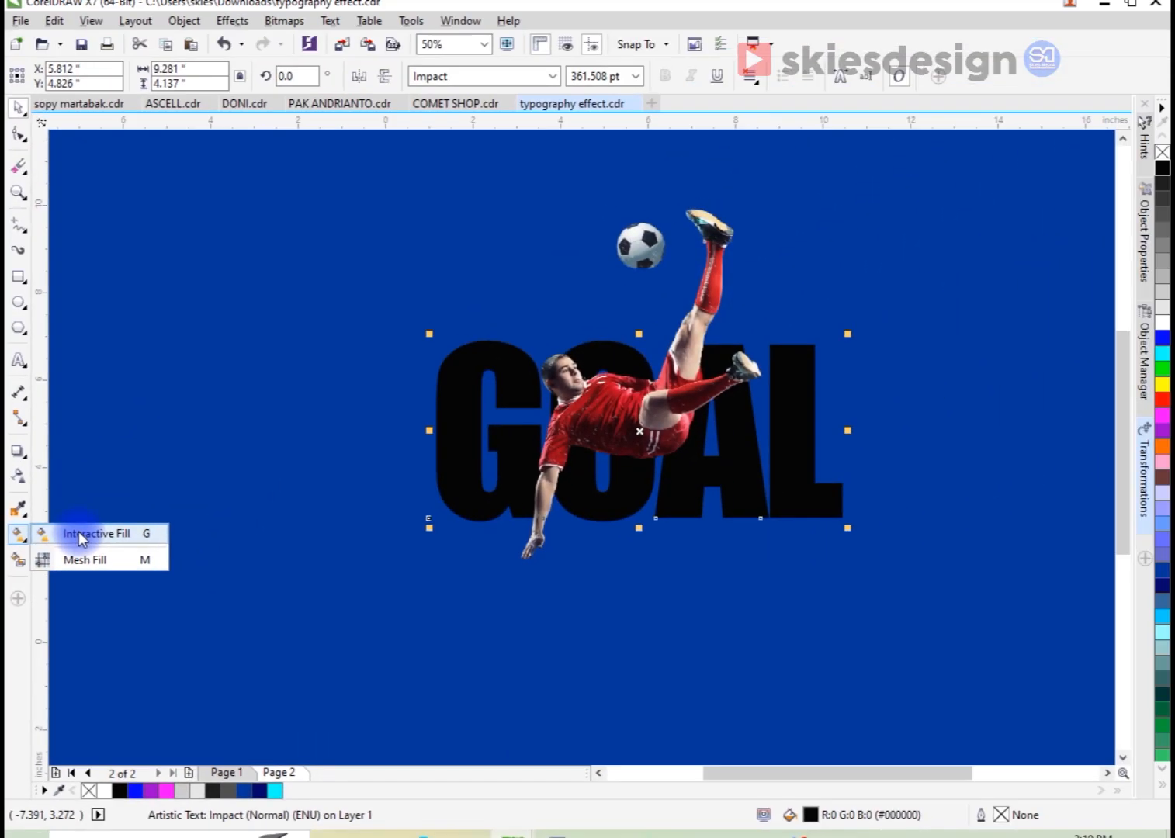
left_click(125, 395)
left_click_drag(777, 517, 774, 347)
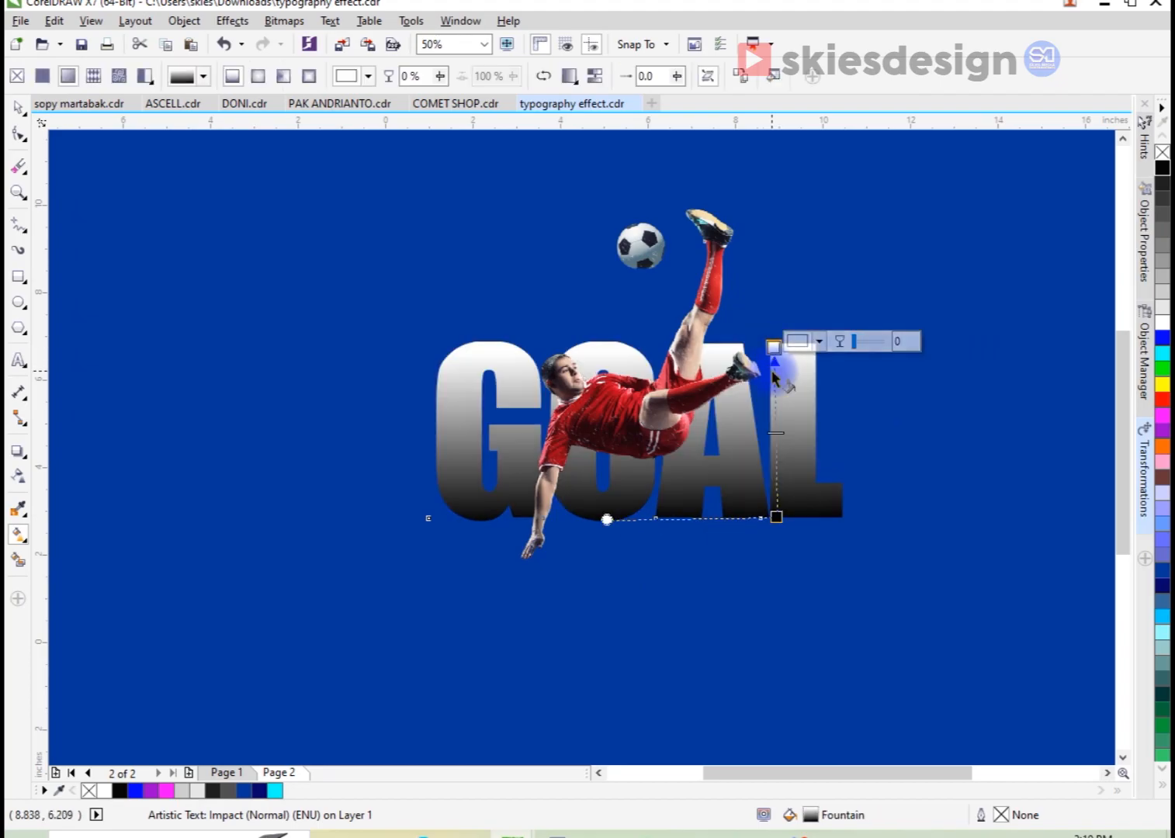
Set the gradient's upper color node to a bright yellow using the RGB color model
left_click(819, 342)
left_click(860, 407)
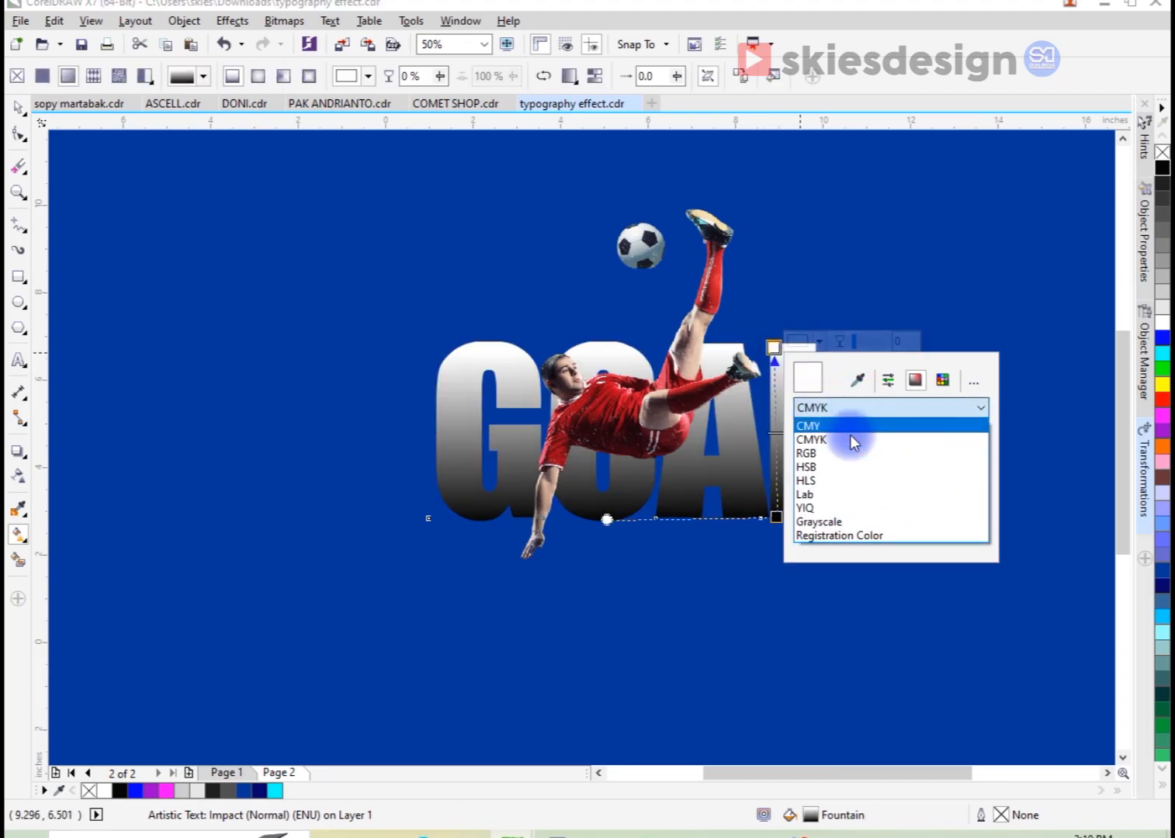
left_click(848, 454)
left_click(913, 508)
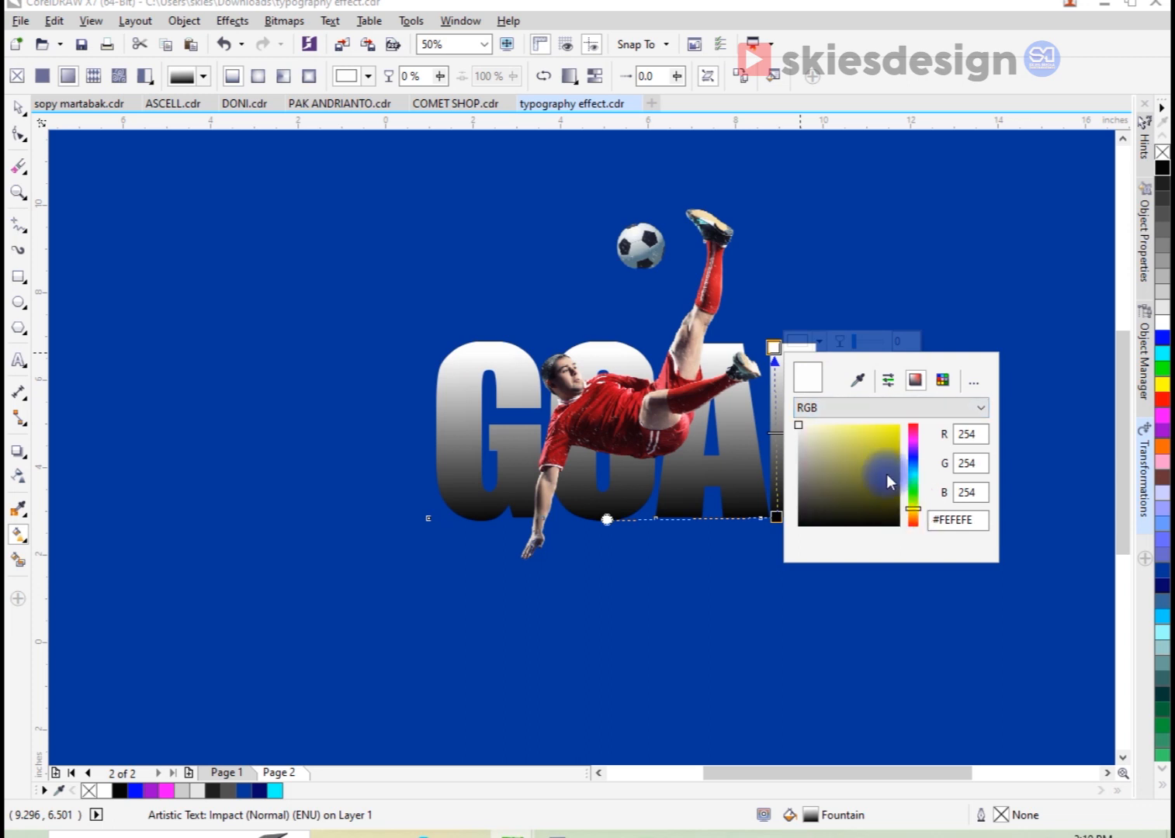
left_click(898, 426)
Set the gradient's lower color node to red, #FF0000, and finish editing the fill
left_click(776, 516)
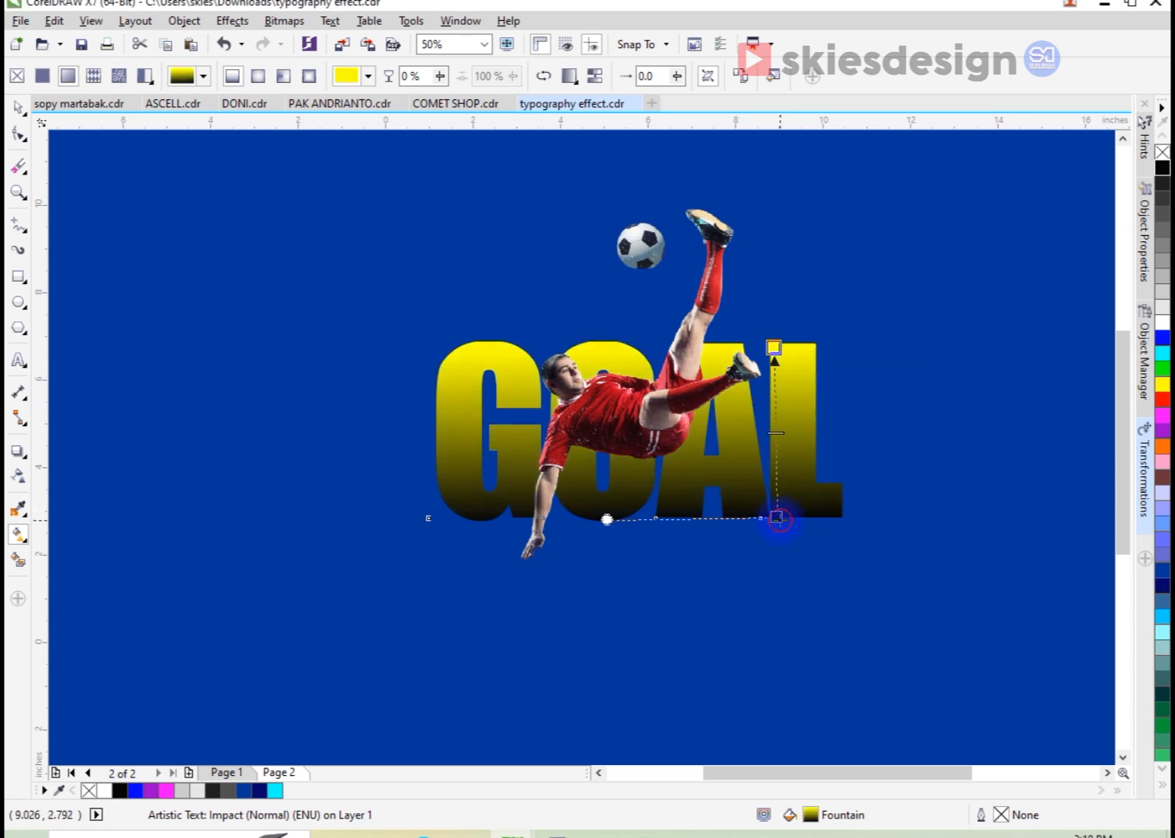
left_click(821, 511)
left_click_drag(856, 599, 945, 545)
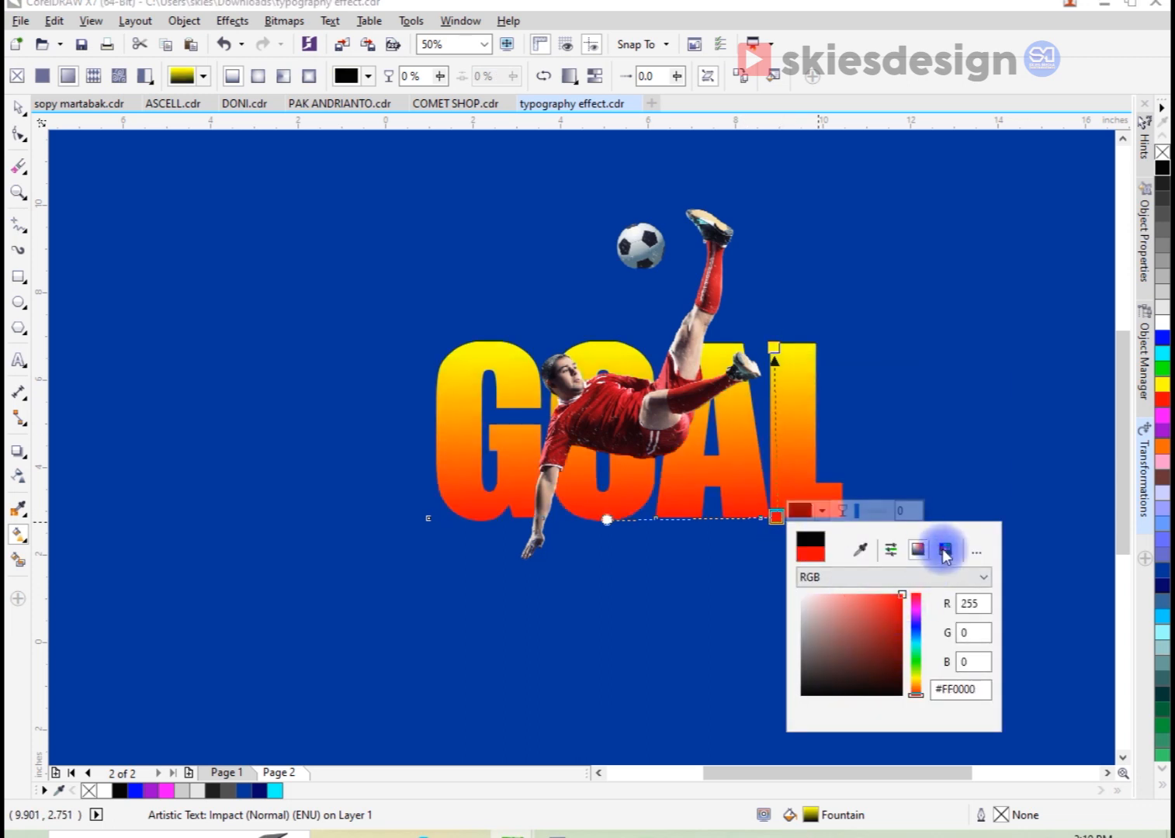
left_click(854, 393)
left_click(774, 348)
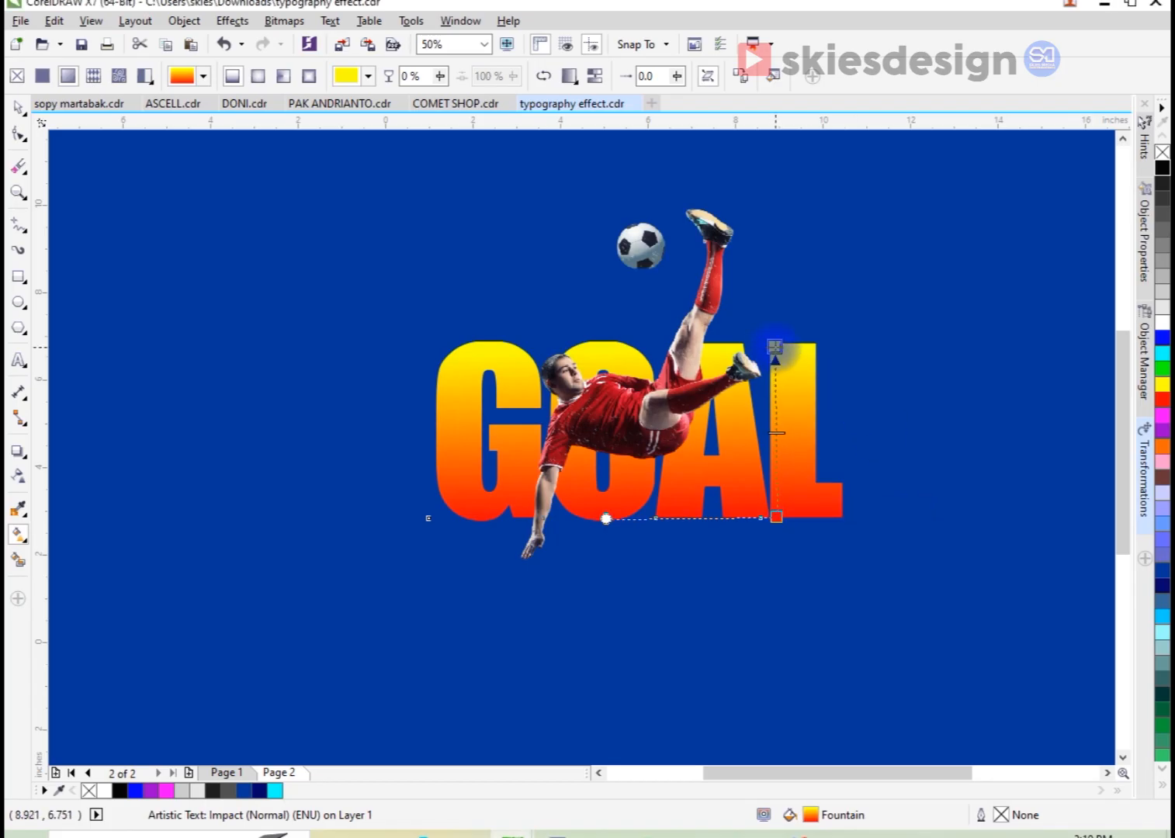
key("space")
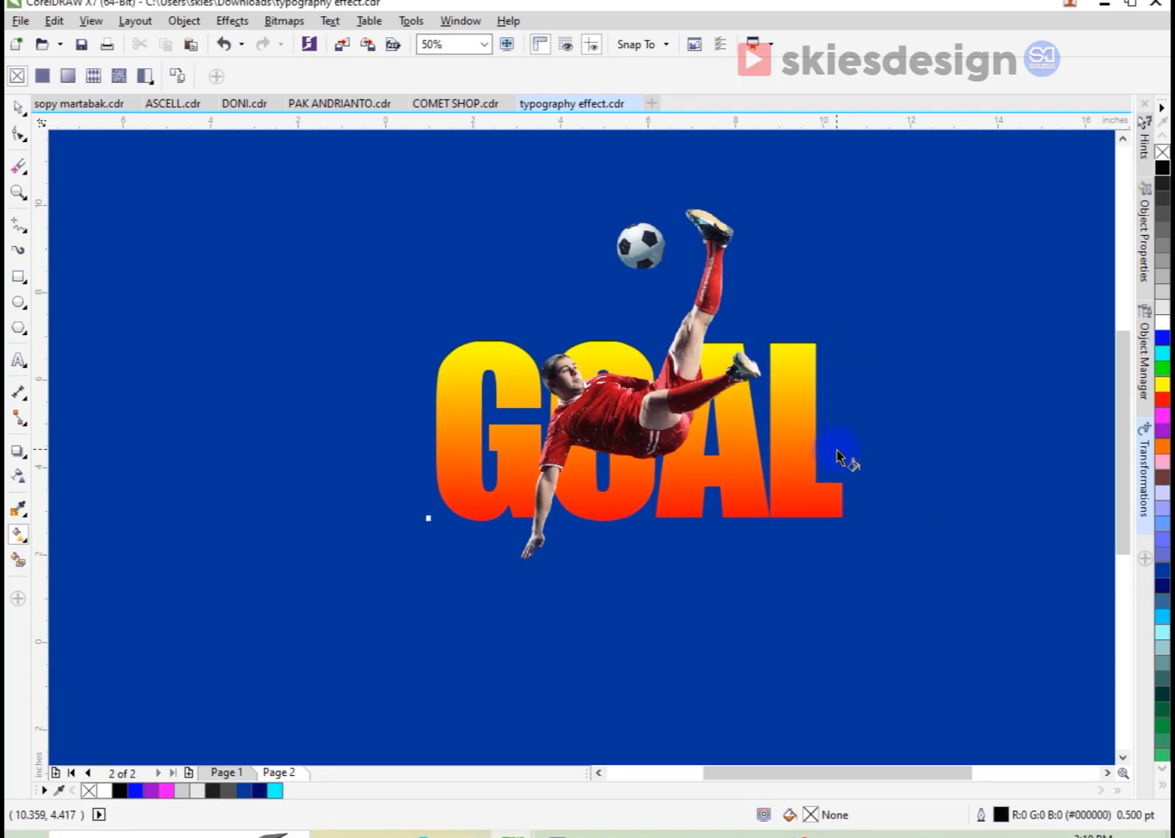
Stretch the GOAL text vertically to about 5.35 inches high and reposition it behind the player
left_click(782, 518)
left_click_drag(639, 528, 641, 582)
left_click_drag(788, 420, 764, 441)
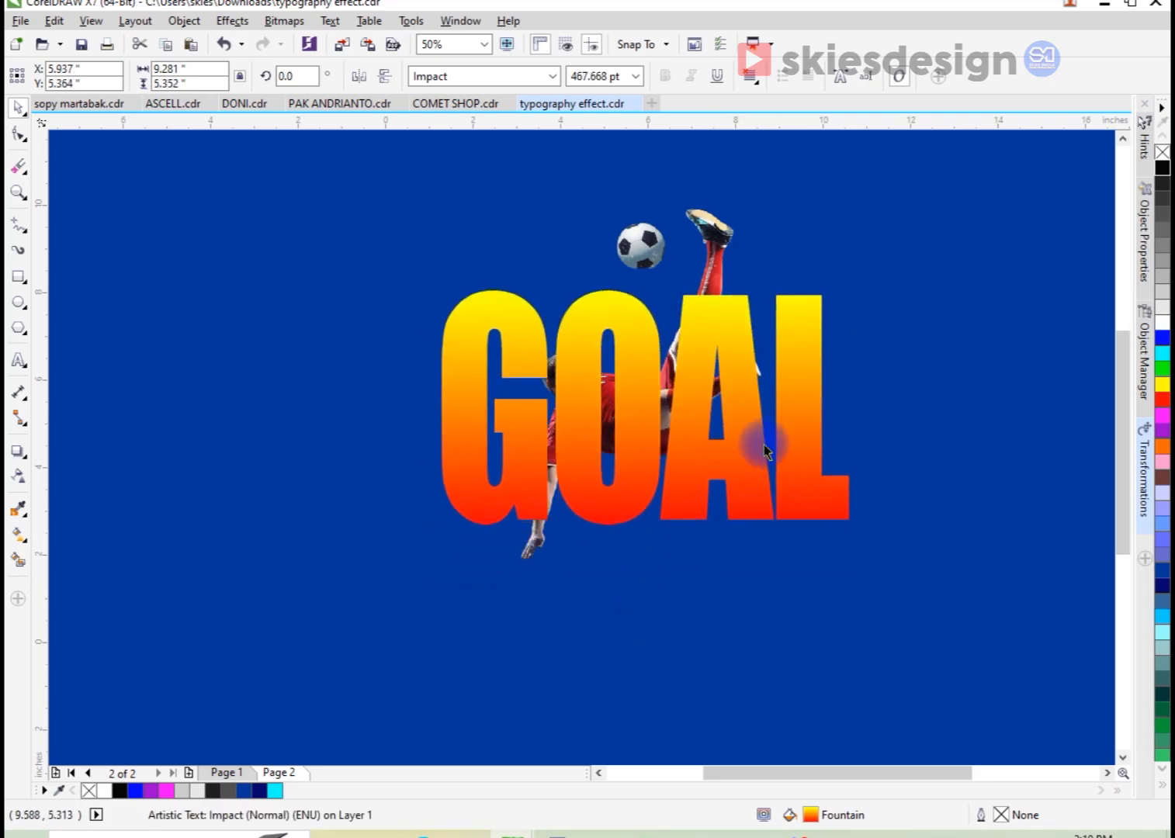
left_click(530, 555)
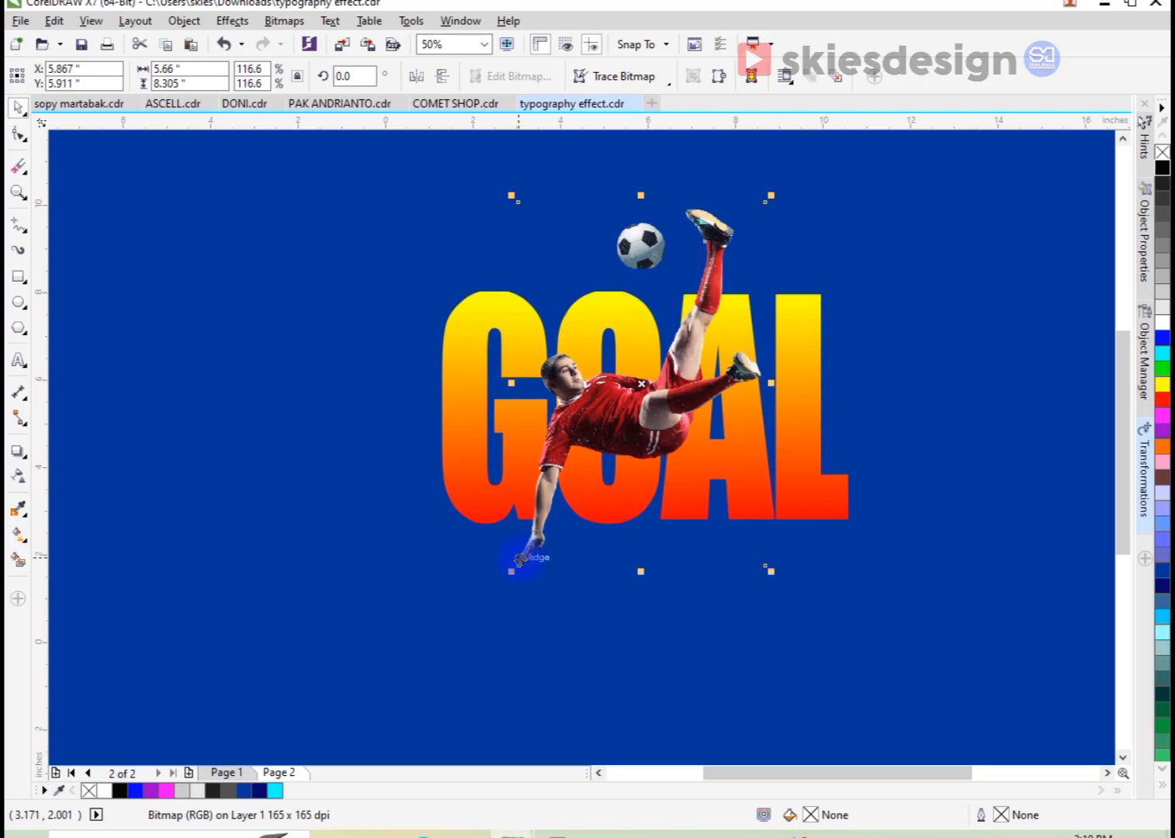
Add a one-step outside contour to the GOAL text with an offset of about 0.24 inches
left_click(823, 516)
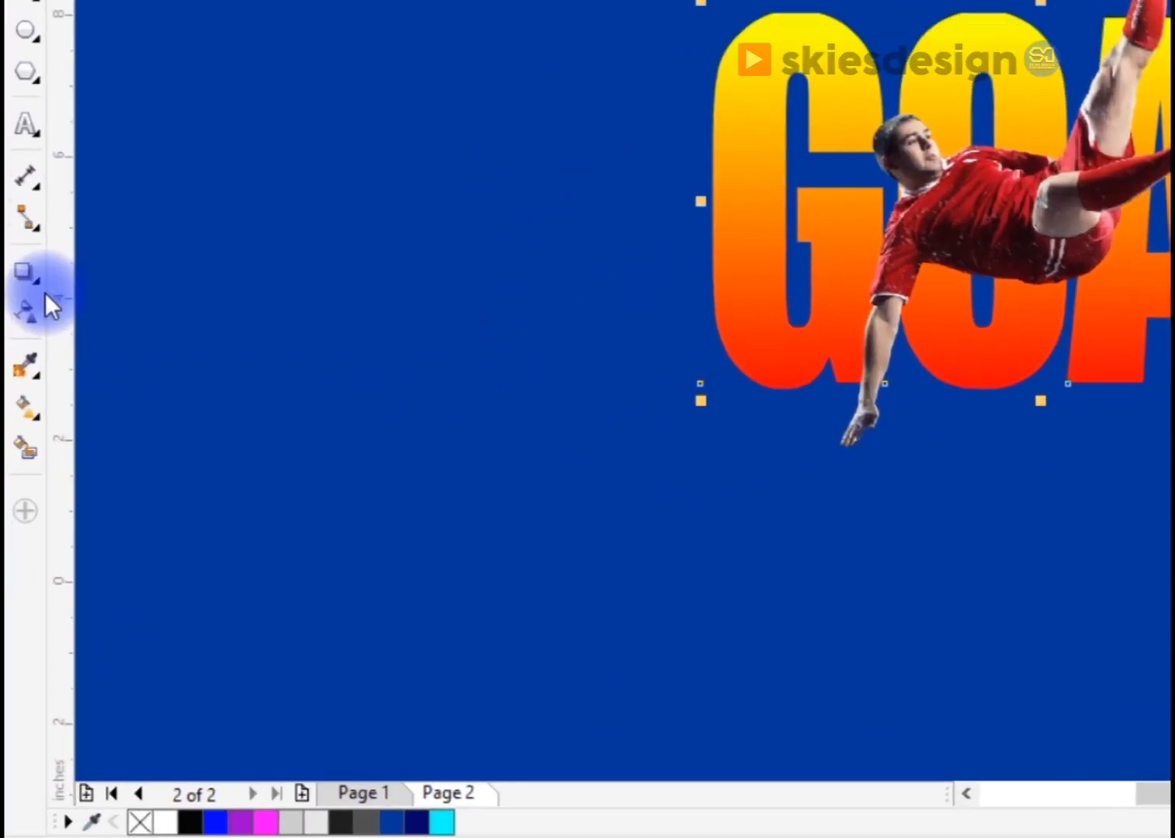
left_click(27, 460)
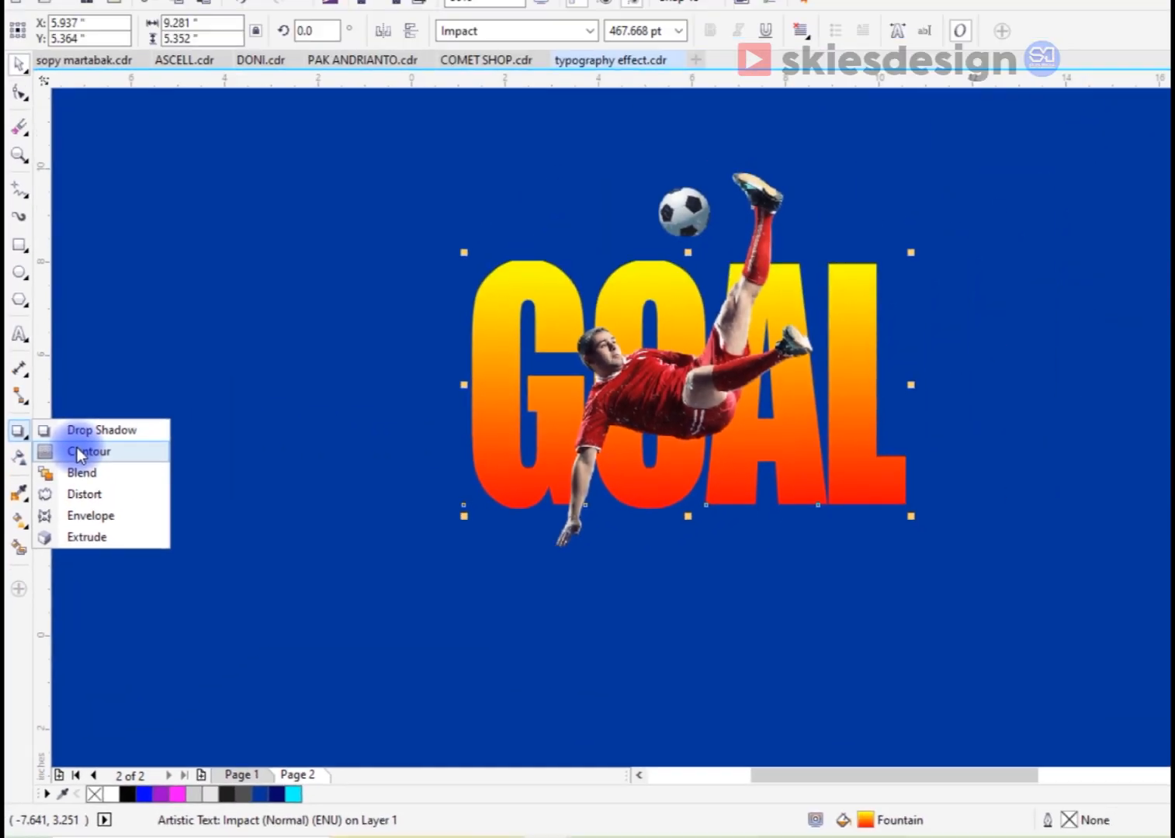
left_click(120, 283)
left_click_drag(1174, 364, 1174, 369)
left_click_drag(845, 517, 858, 535)
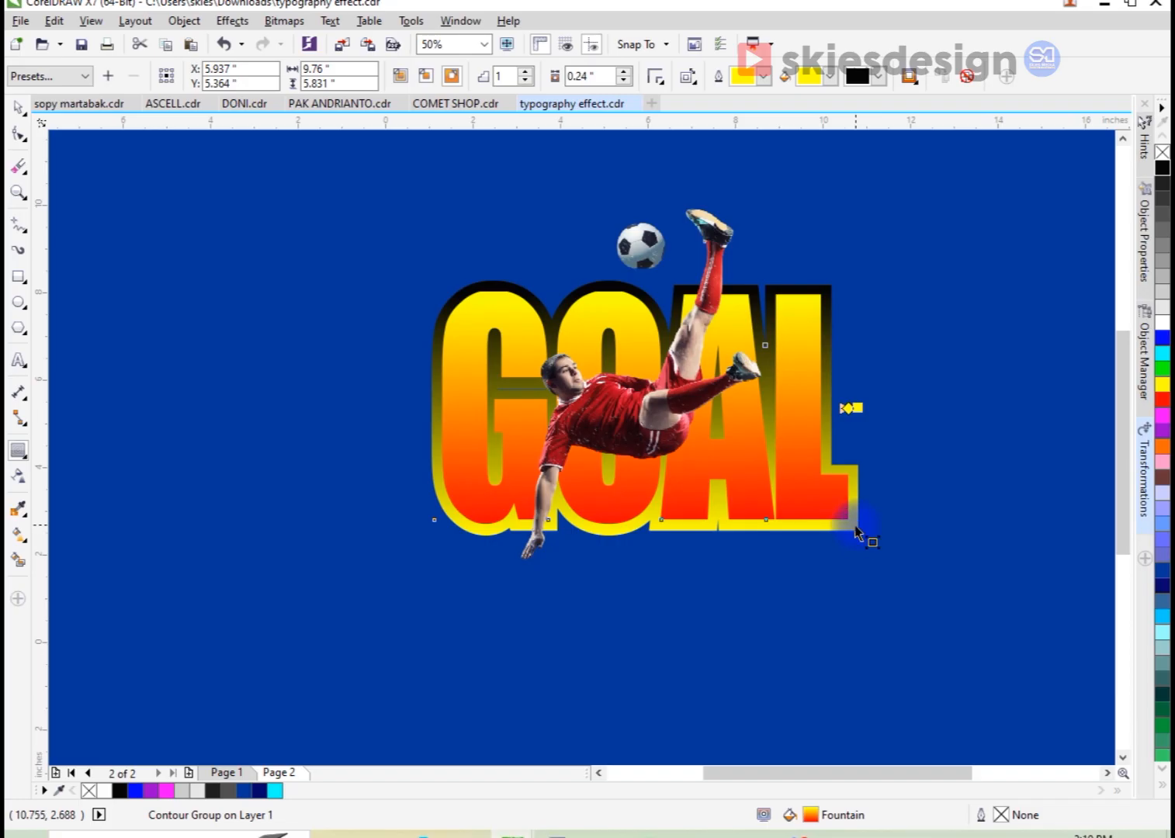
Break the contour group apart and fill the separated outline shape behind GOAL with white
right_click(855, 527)
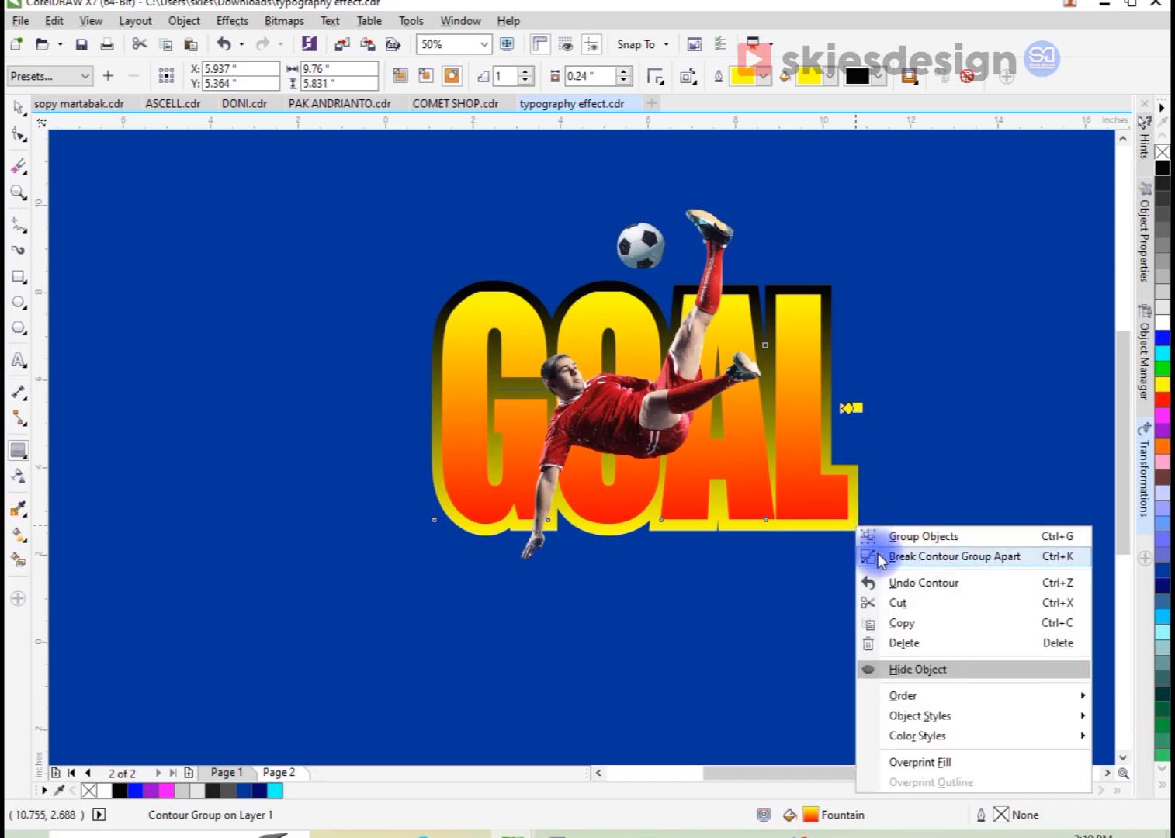
left_click(876, 555)
key("space")
left_click(860, 539)
left_click(858, 536)
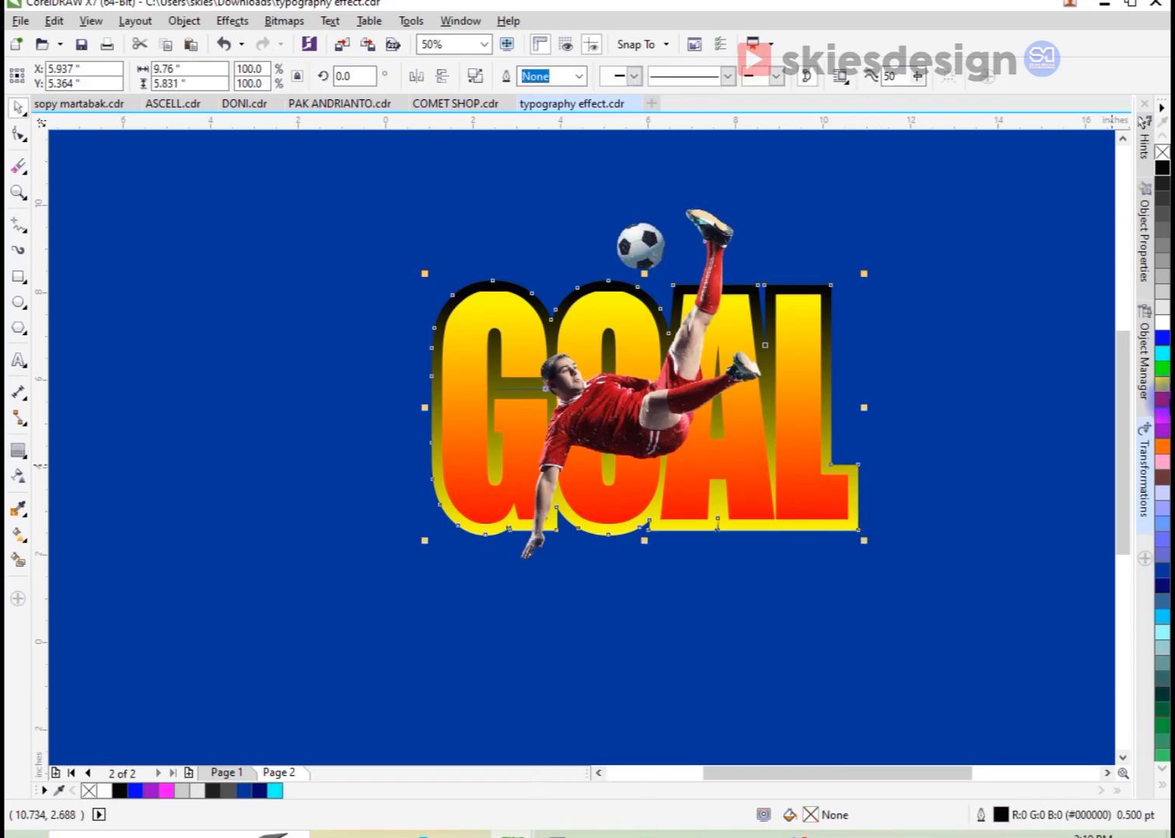
left_click(1162, 333)
left_click(897, 497)
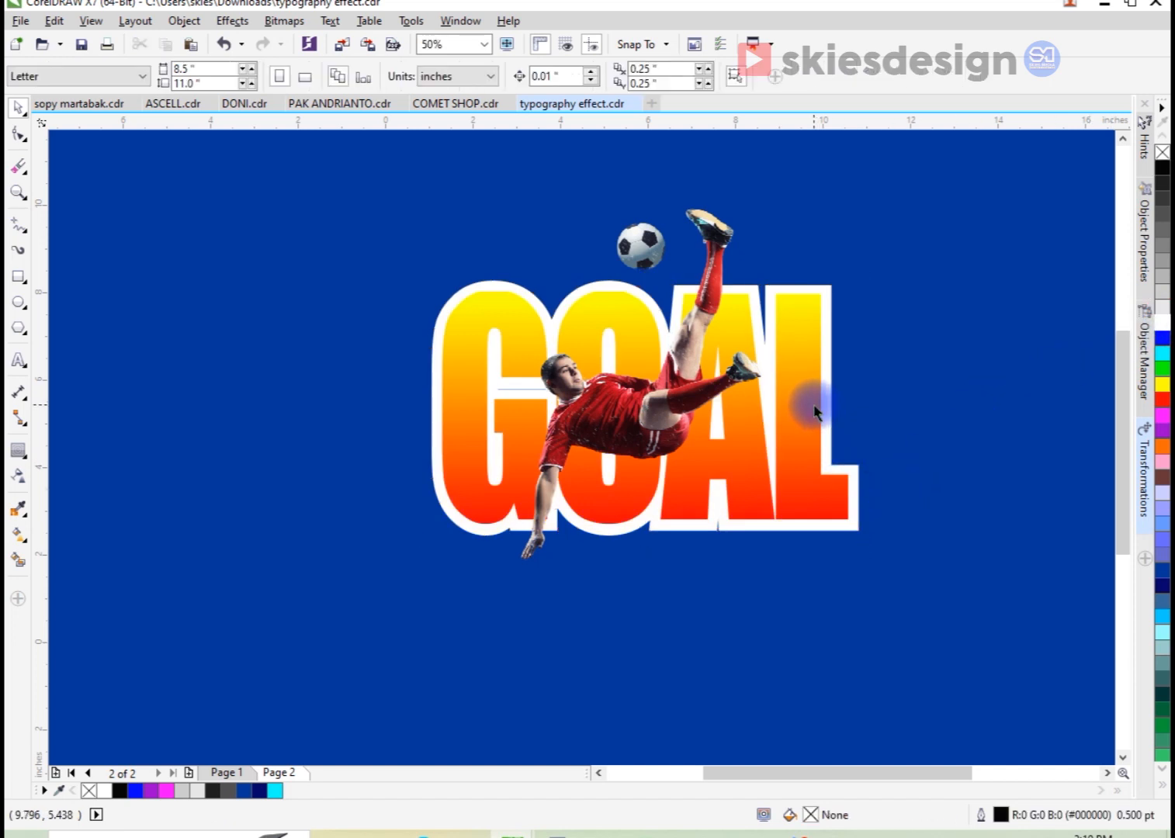
Enlarge the player image to about 144% and center it over the GOAL text
left_click(728, 394)
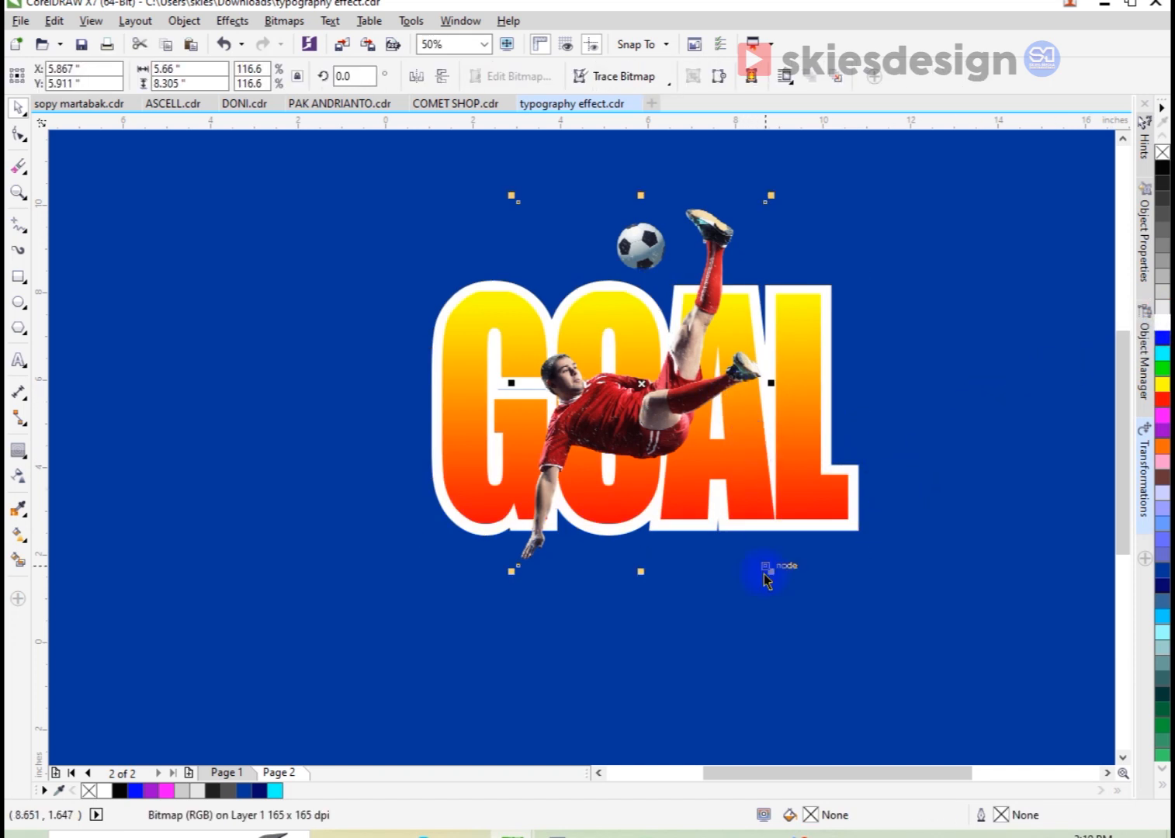
left_click_drag(771, 573, 823, 635)
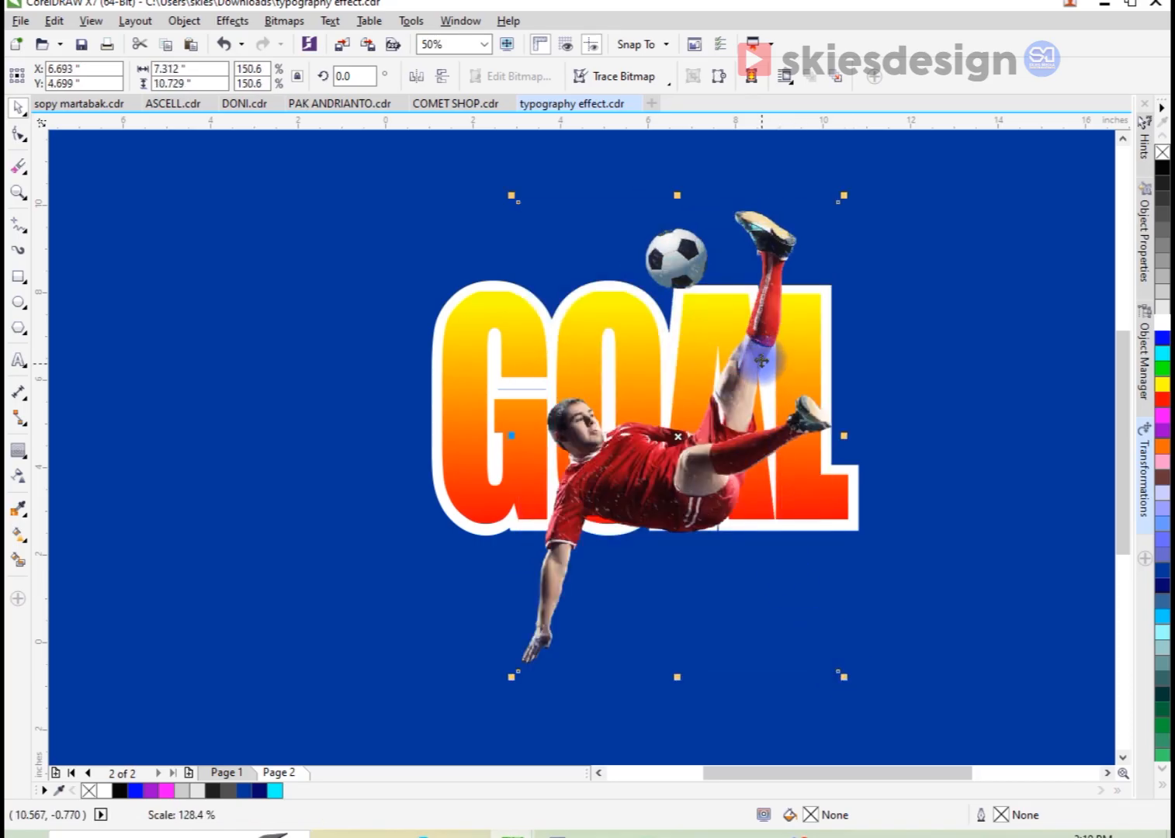
left_click_drag(751, 340, 726, 309)
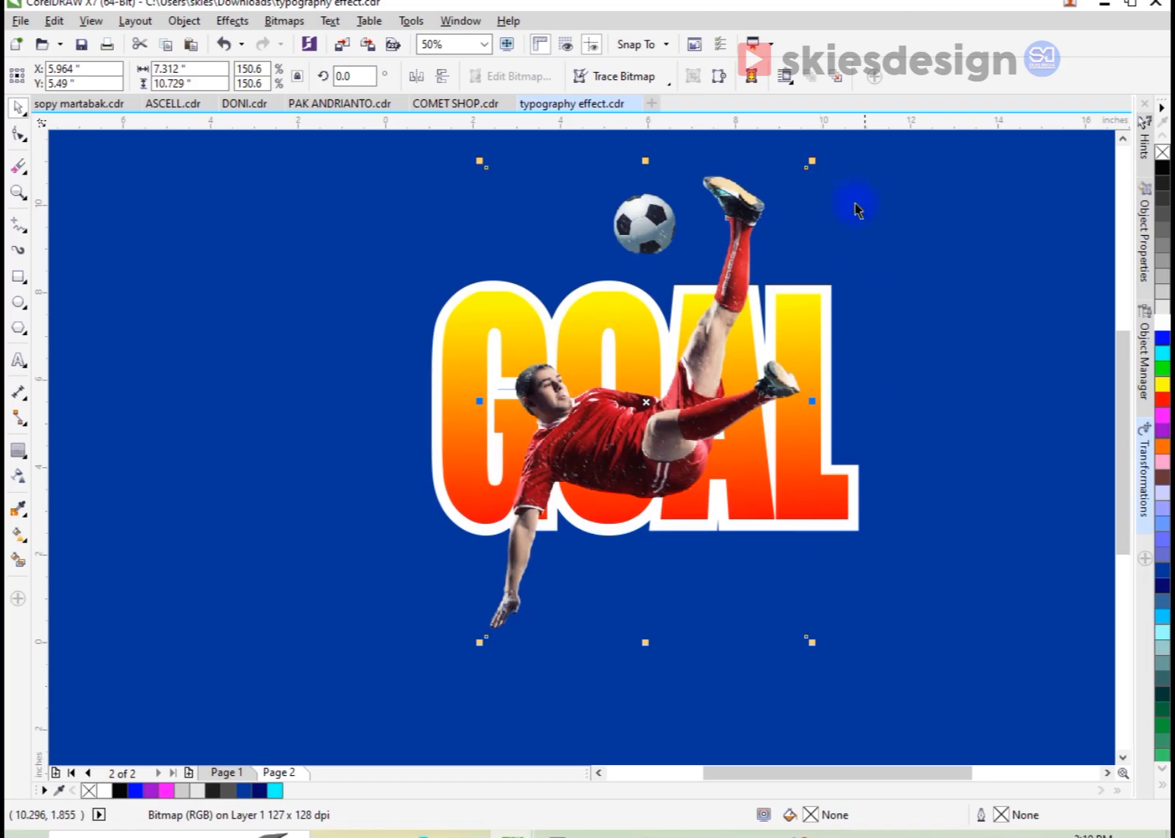
left_click_drag(813, 162, 818, 153)
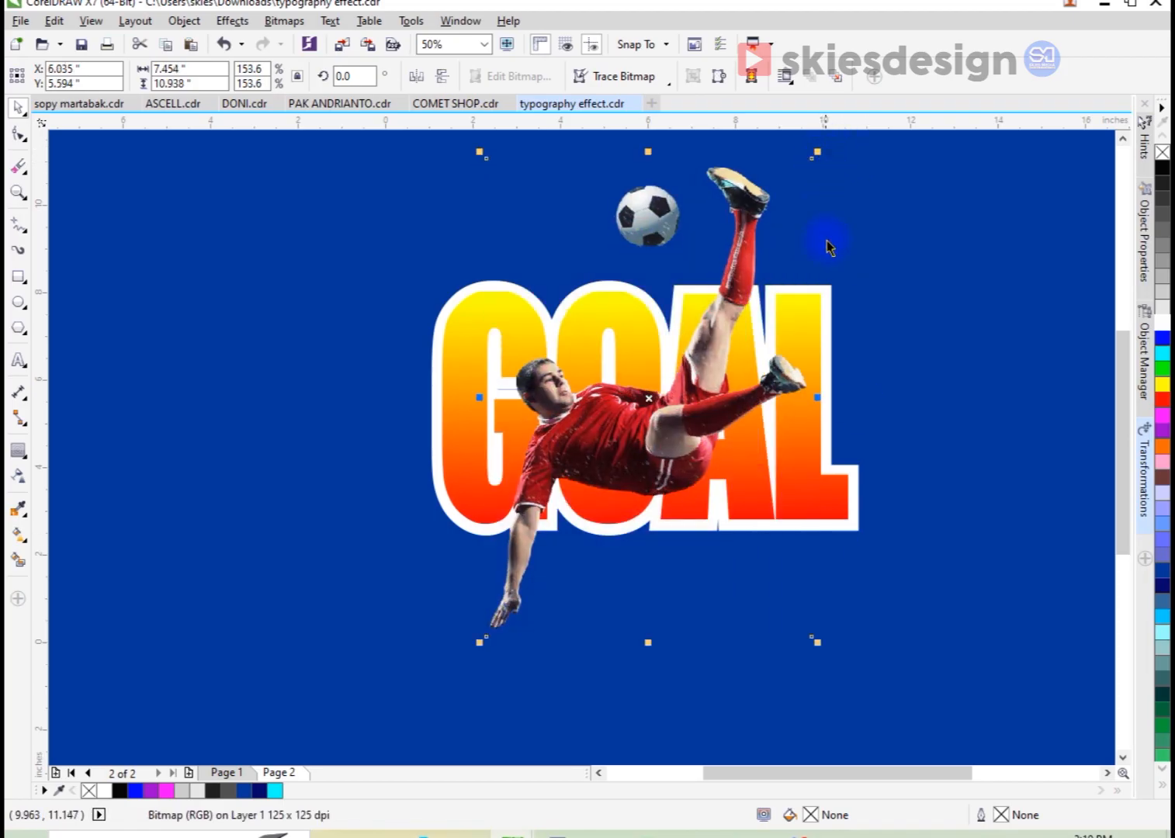
left_click_drag(481, 644, 499, 612)
left_click_drag(729, 485, 714, 494)
left_click_drag(688, 407, 696, 406)
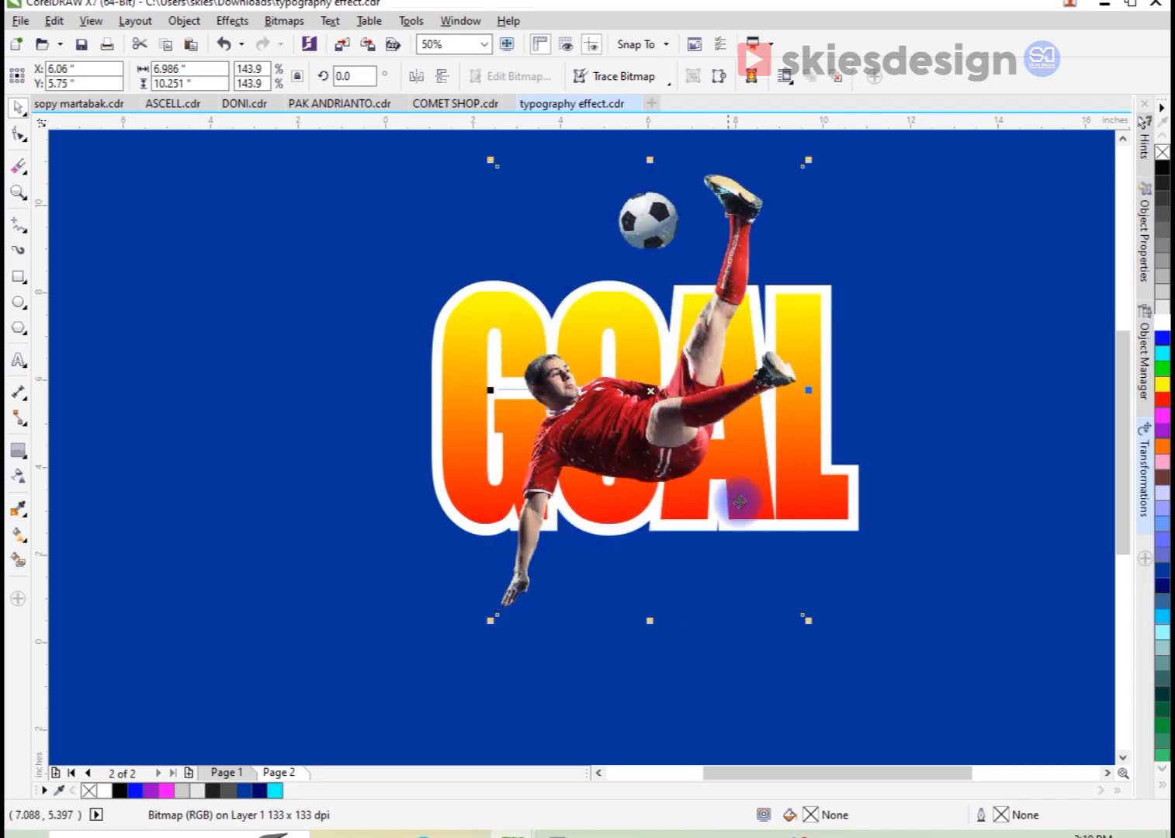
Scale the player image down slightly to about 141%
left_click_drag(809, 159, 825, 177)
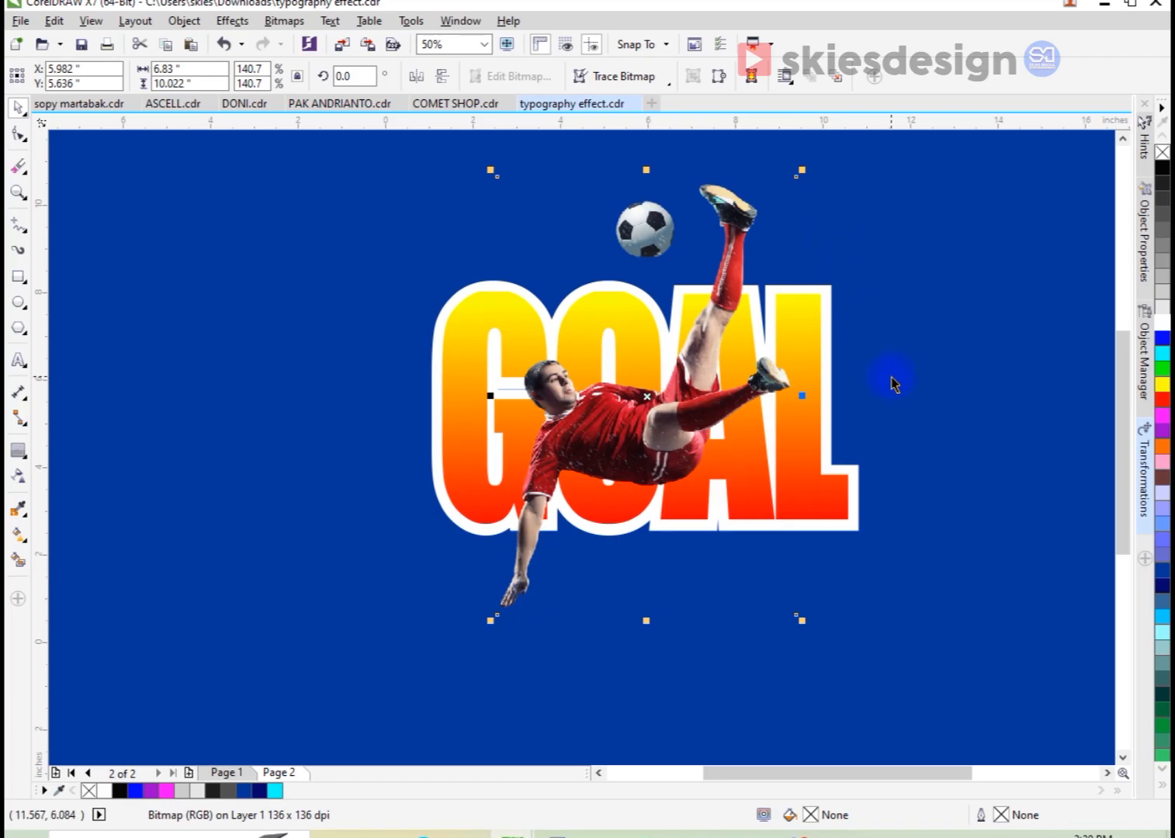
left_click(955, 441)
Break the GOAL text apart into separate letters and group the four gradient-filled letters
left_click(813, 437)
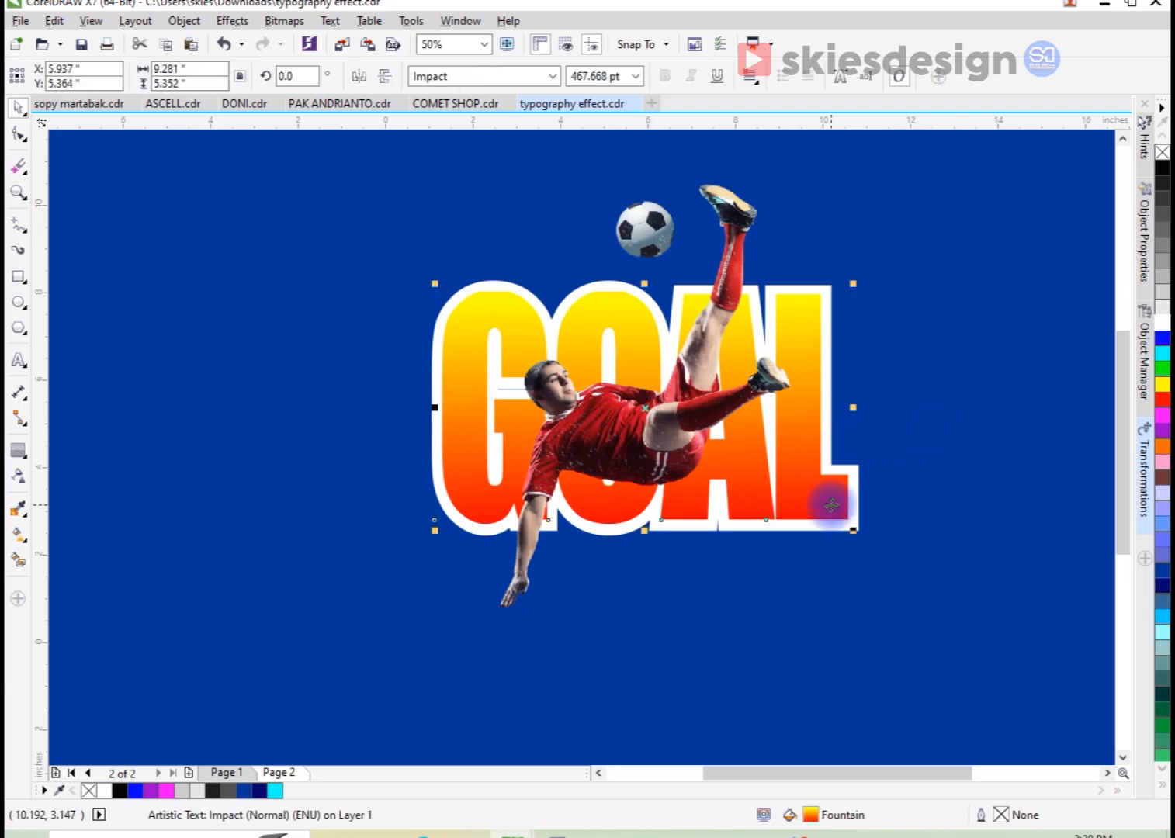
key("ctrl+k")
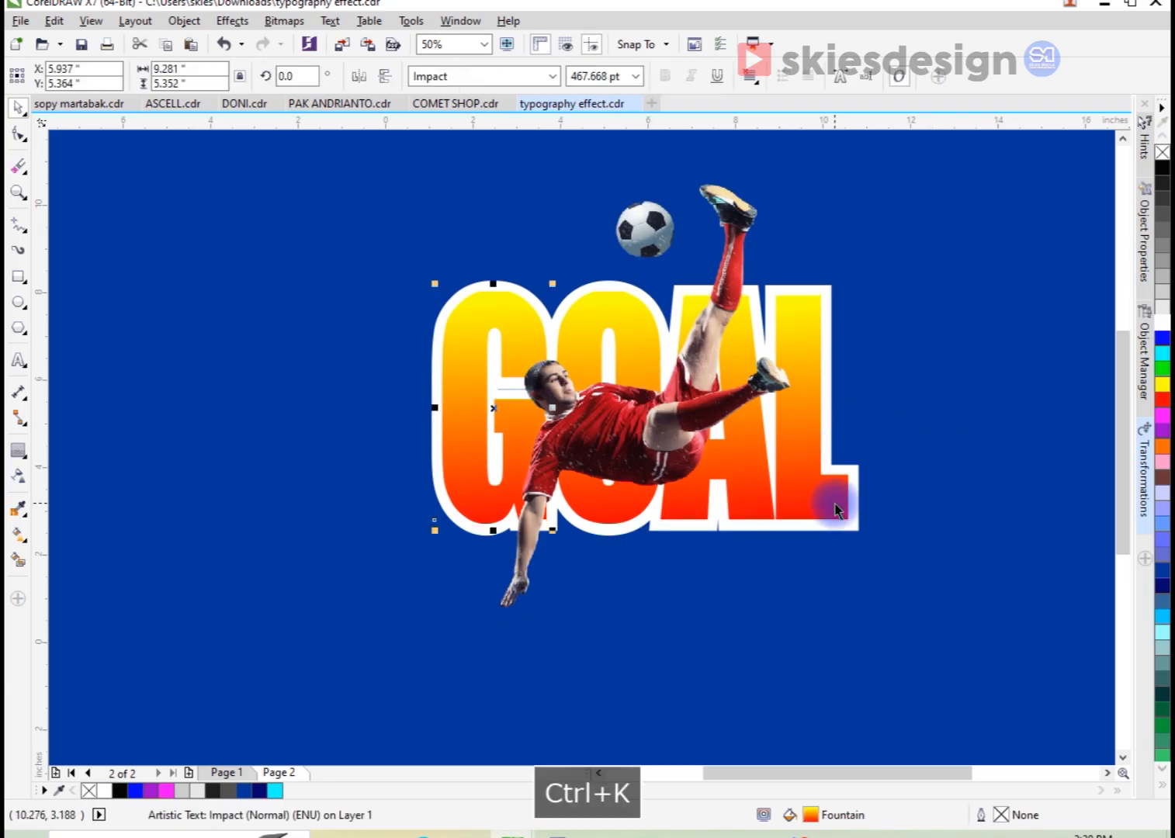
left_click(834, 510)
left_click(750, 499)
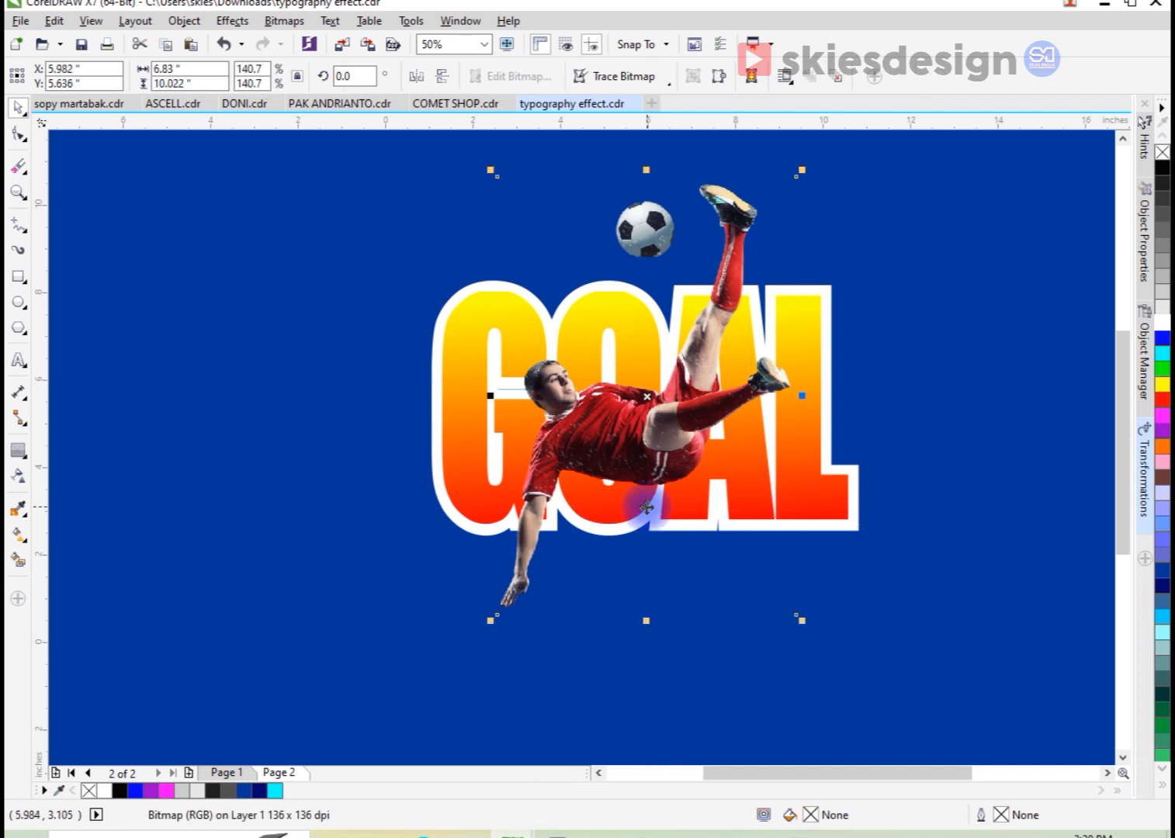
left_click_drag(326, 272, 933, 537)
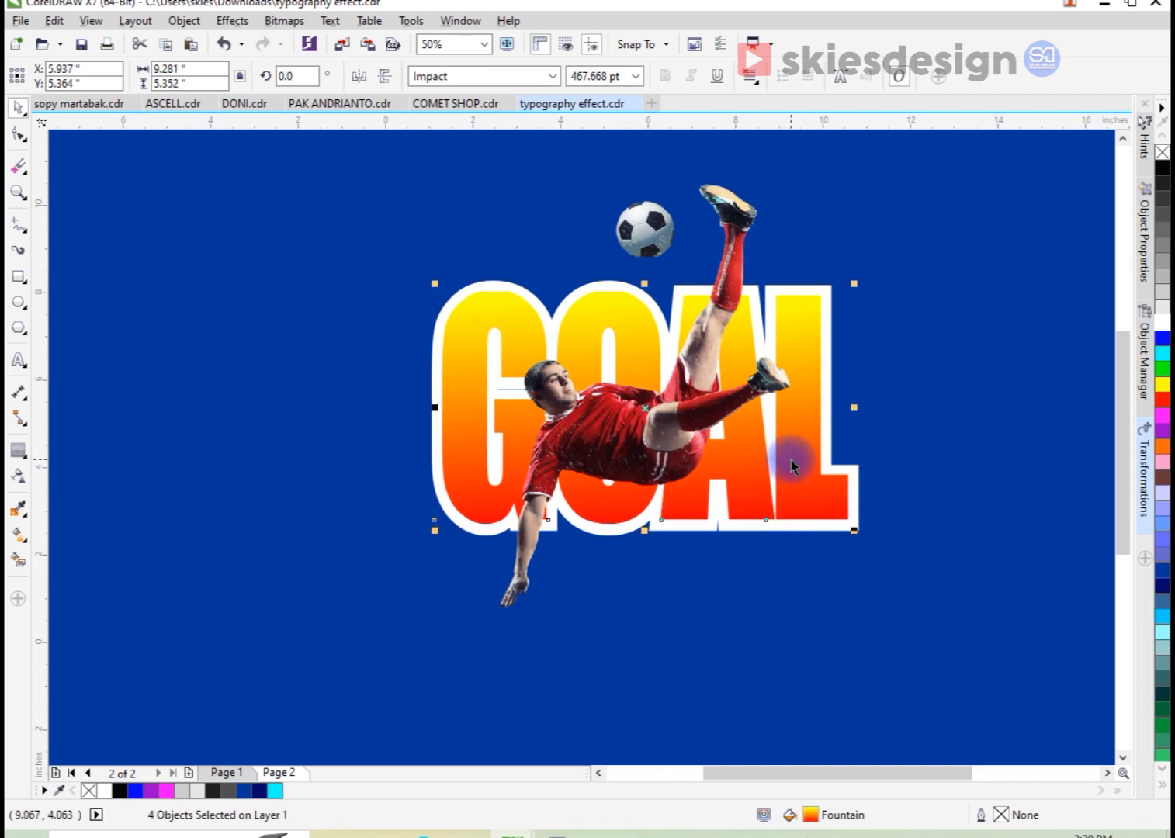
left_click_drag(643, 412, 297, 412)
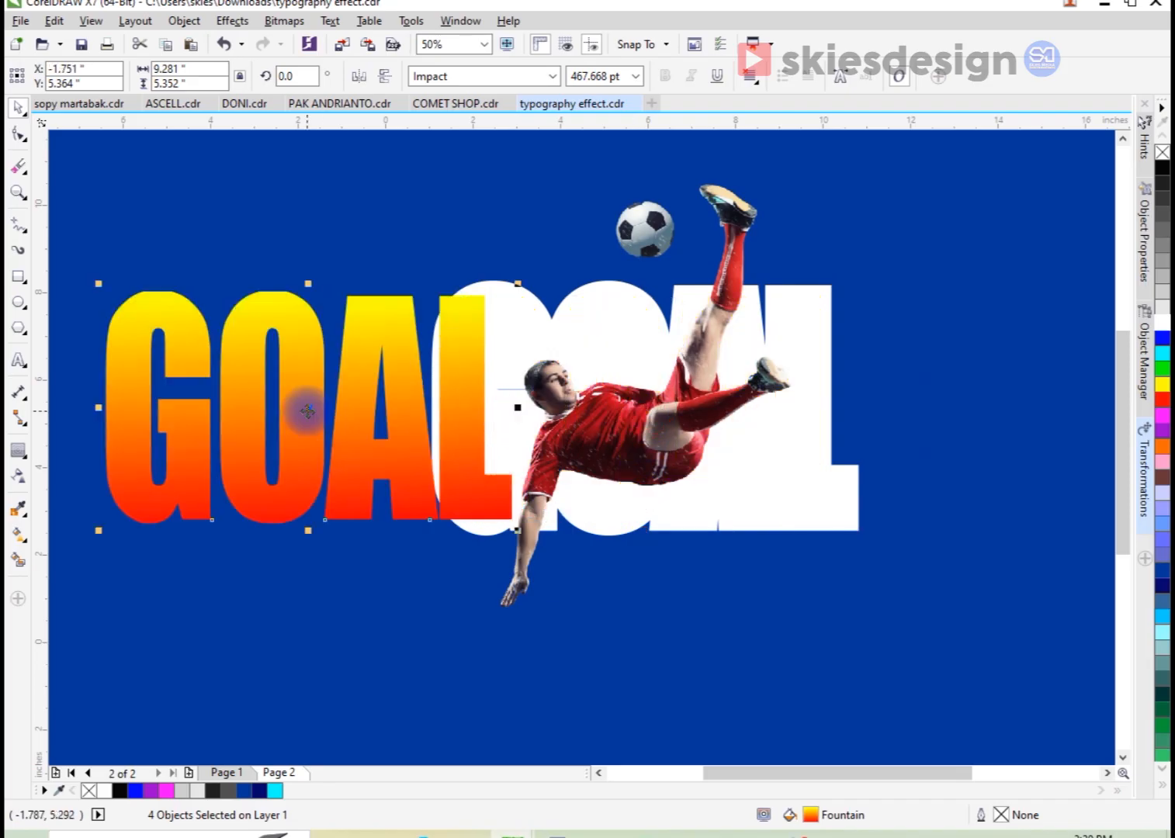
key("ctrl+z")
key("ctrl+g")
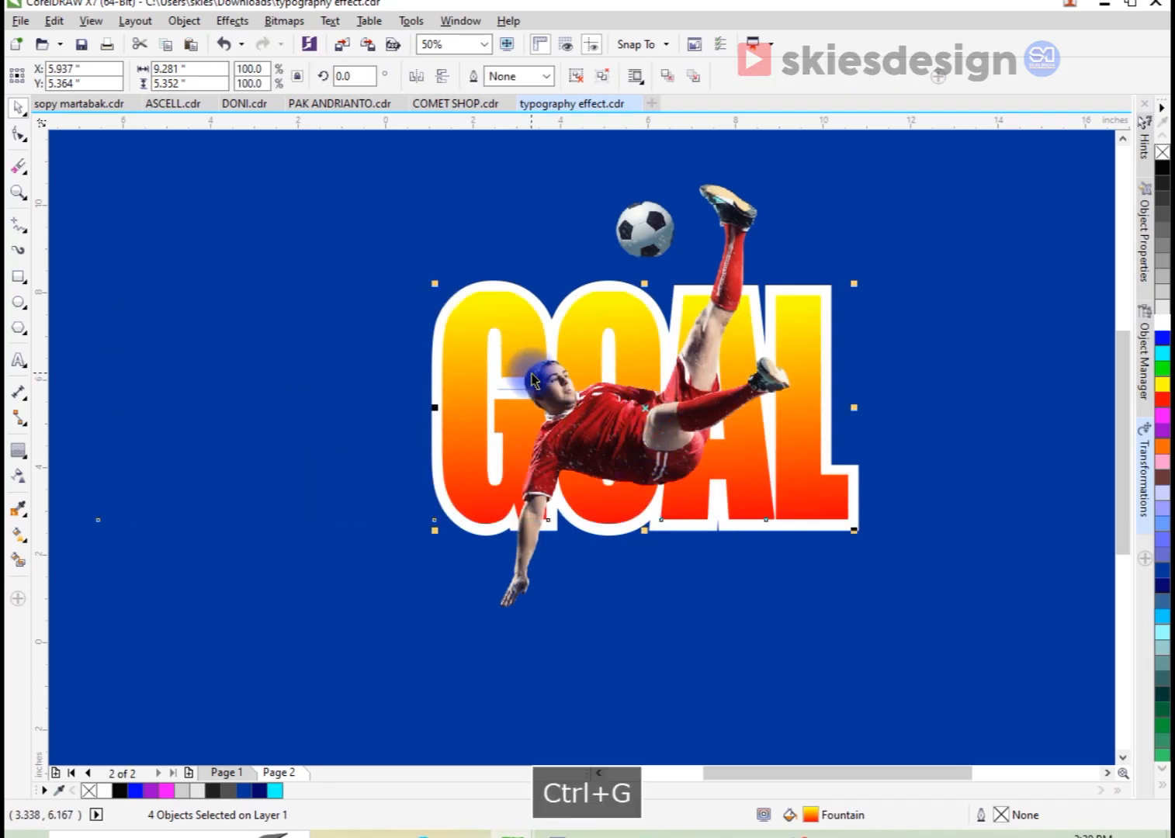
Duplicate the player image in place and PowerClip the duplicate inside the grouped GOAL letters
left_click(608, 455)
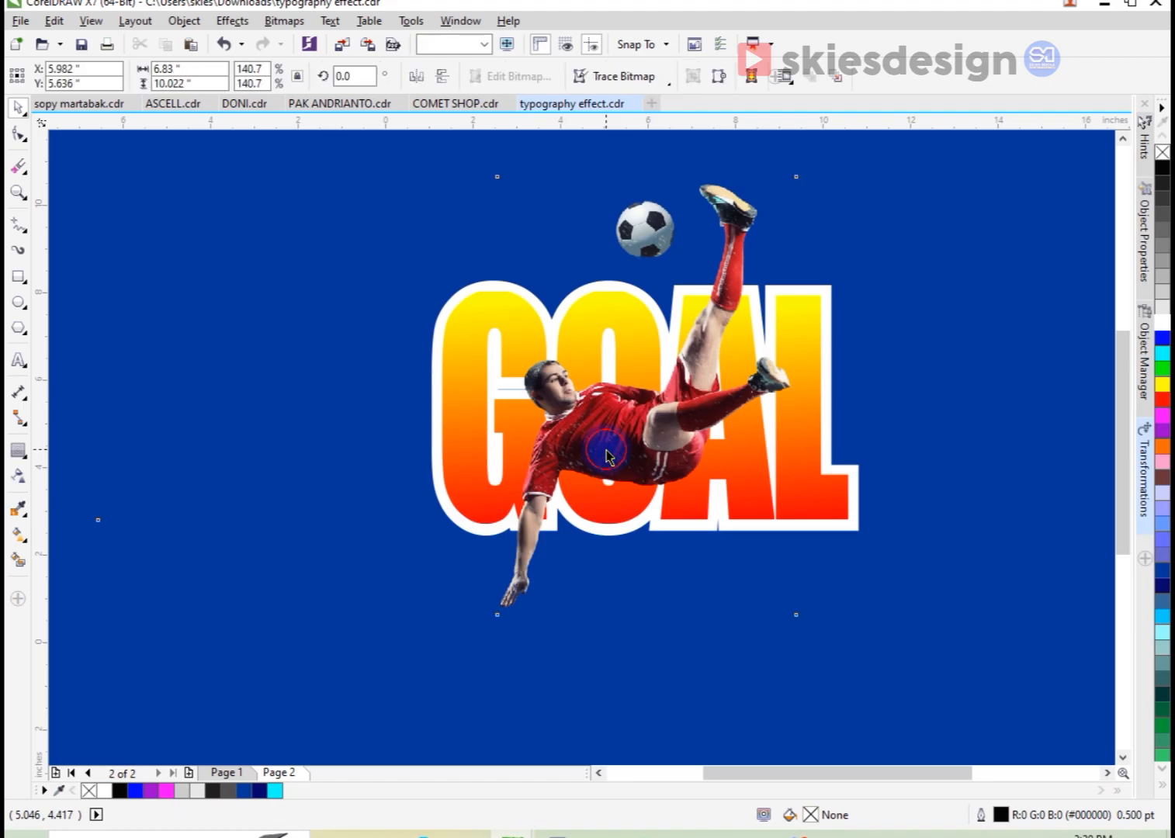
key("ctrl+c")
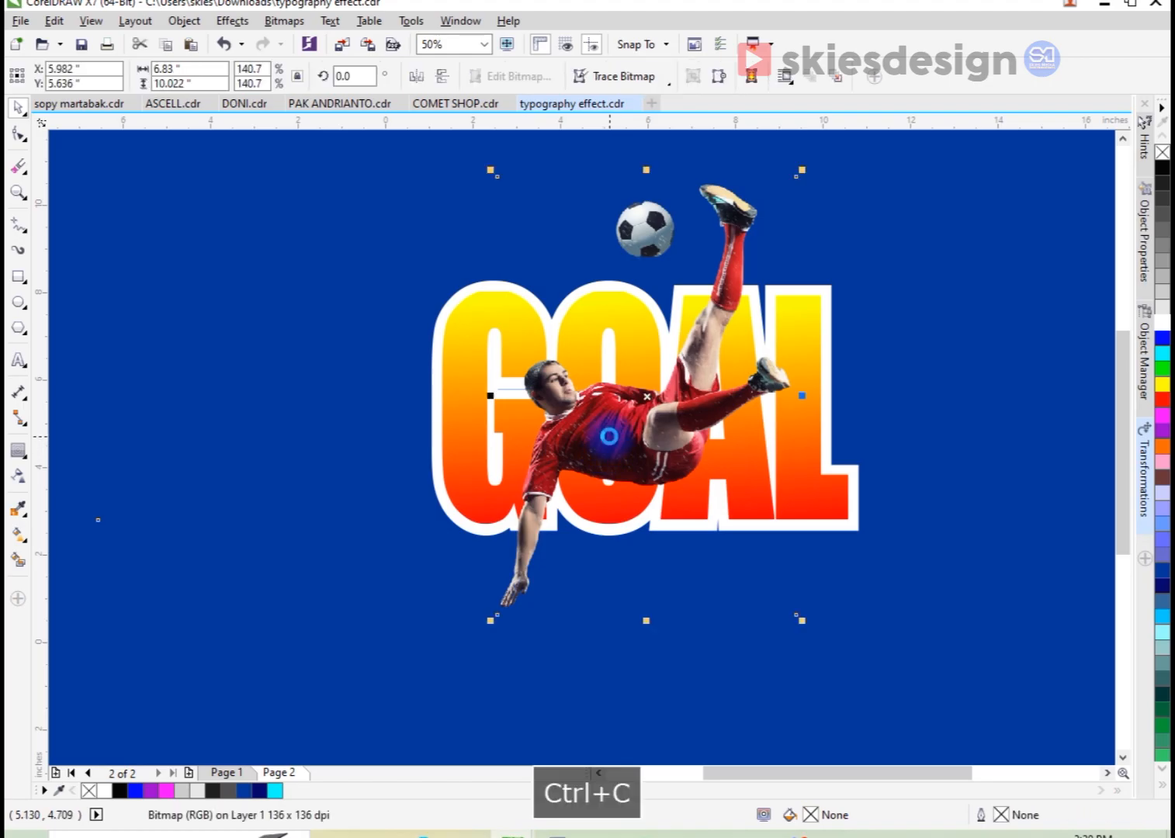
key("ctrl+v")
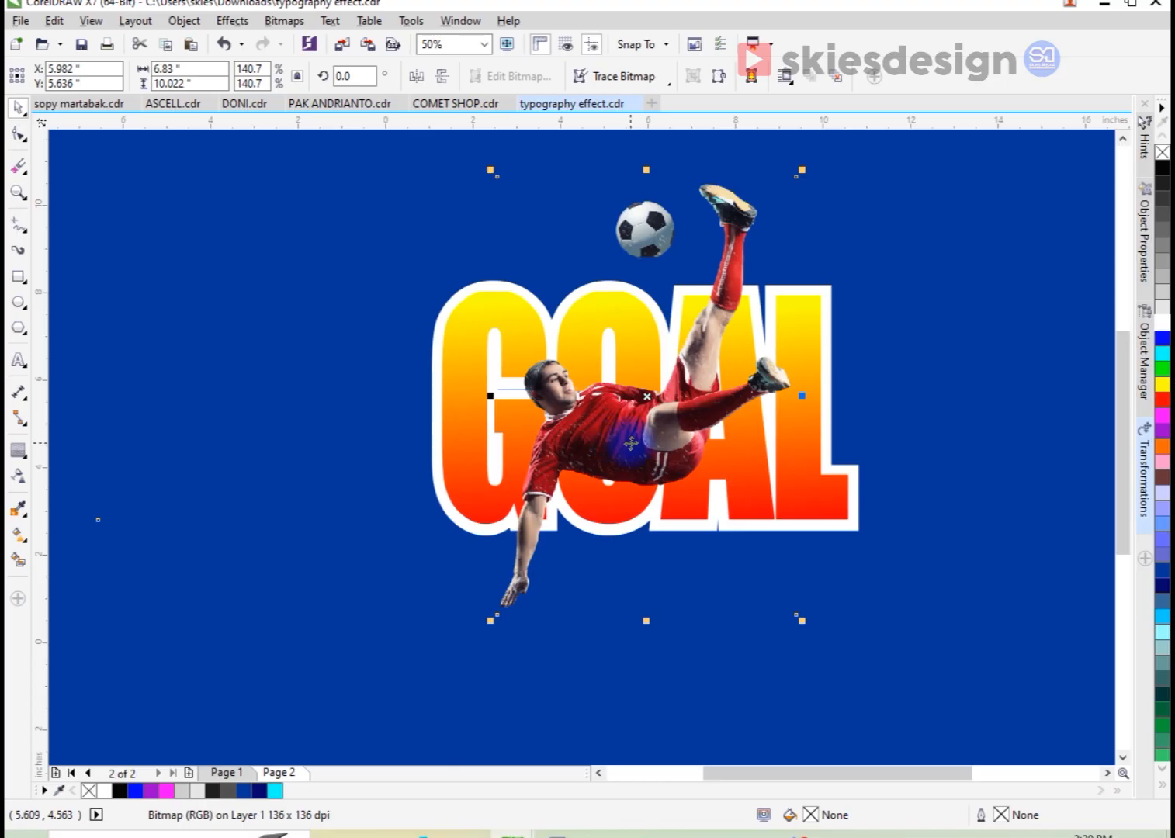
right_click(630, 442)
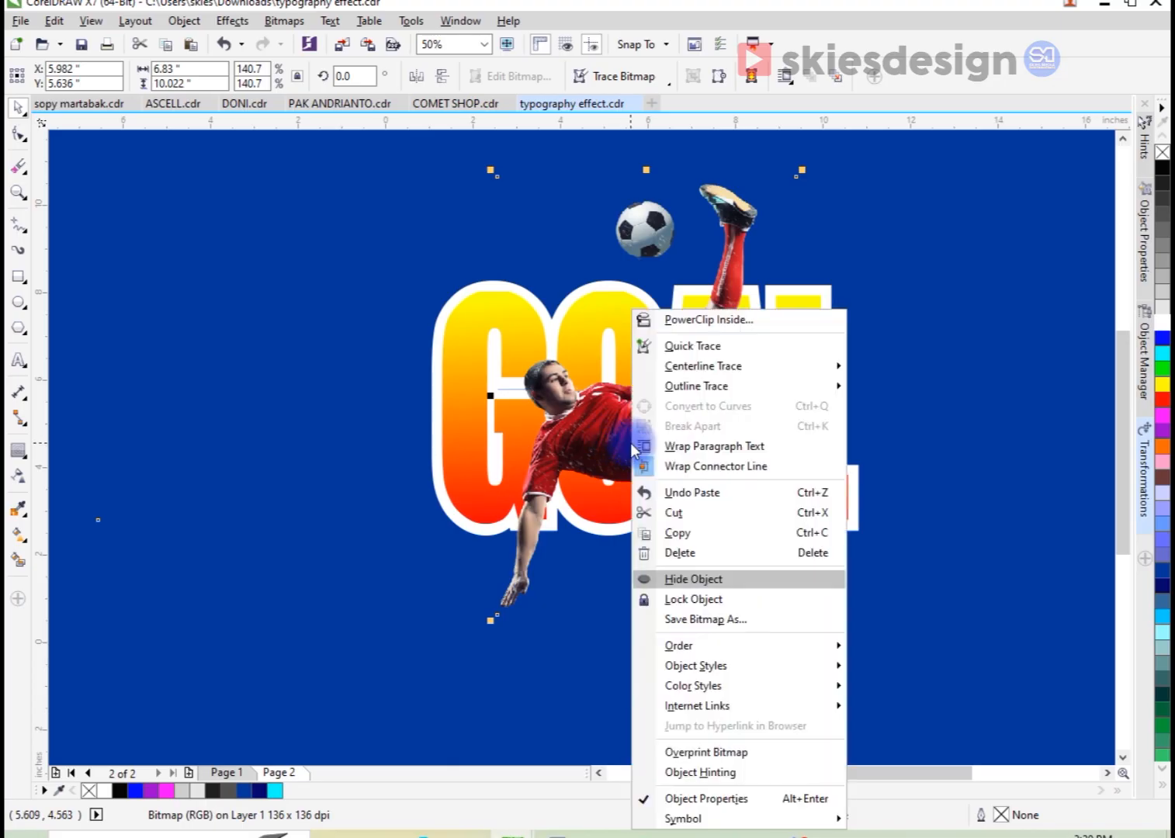
left_click(688, 324)
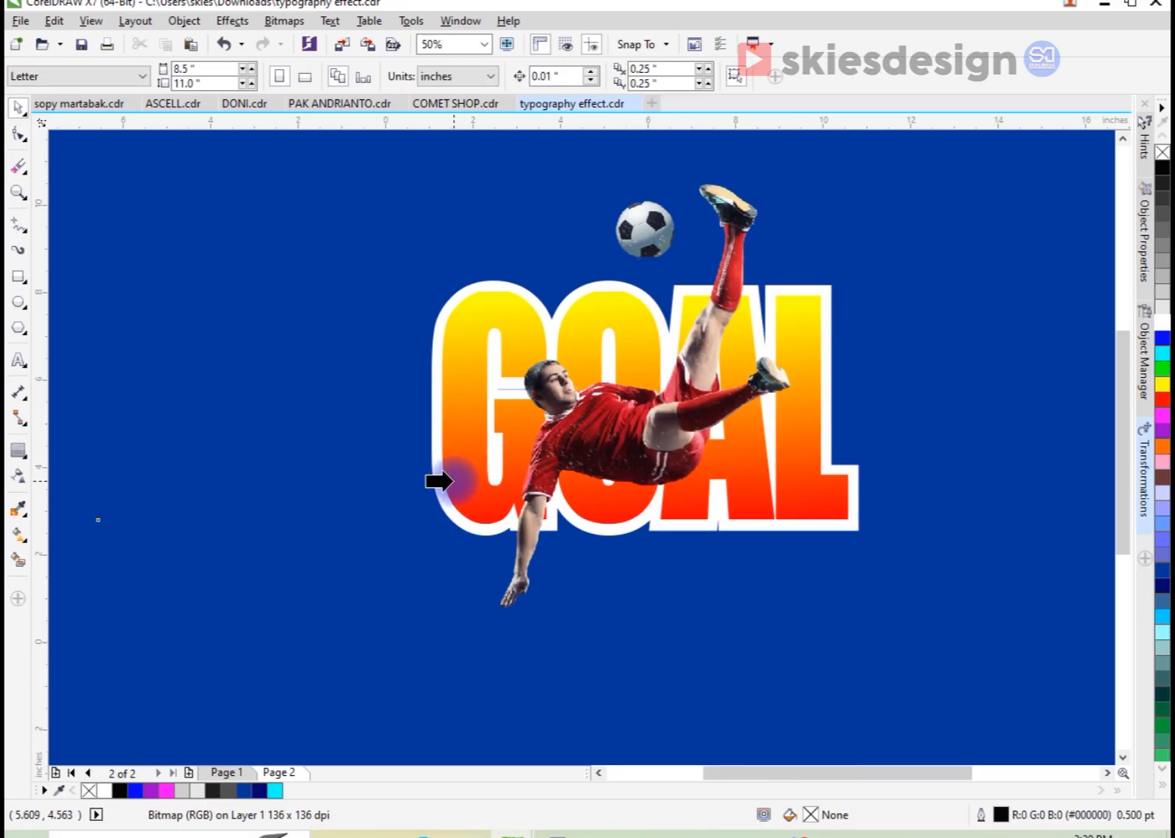
left_click(453, 482)
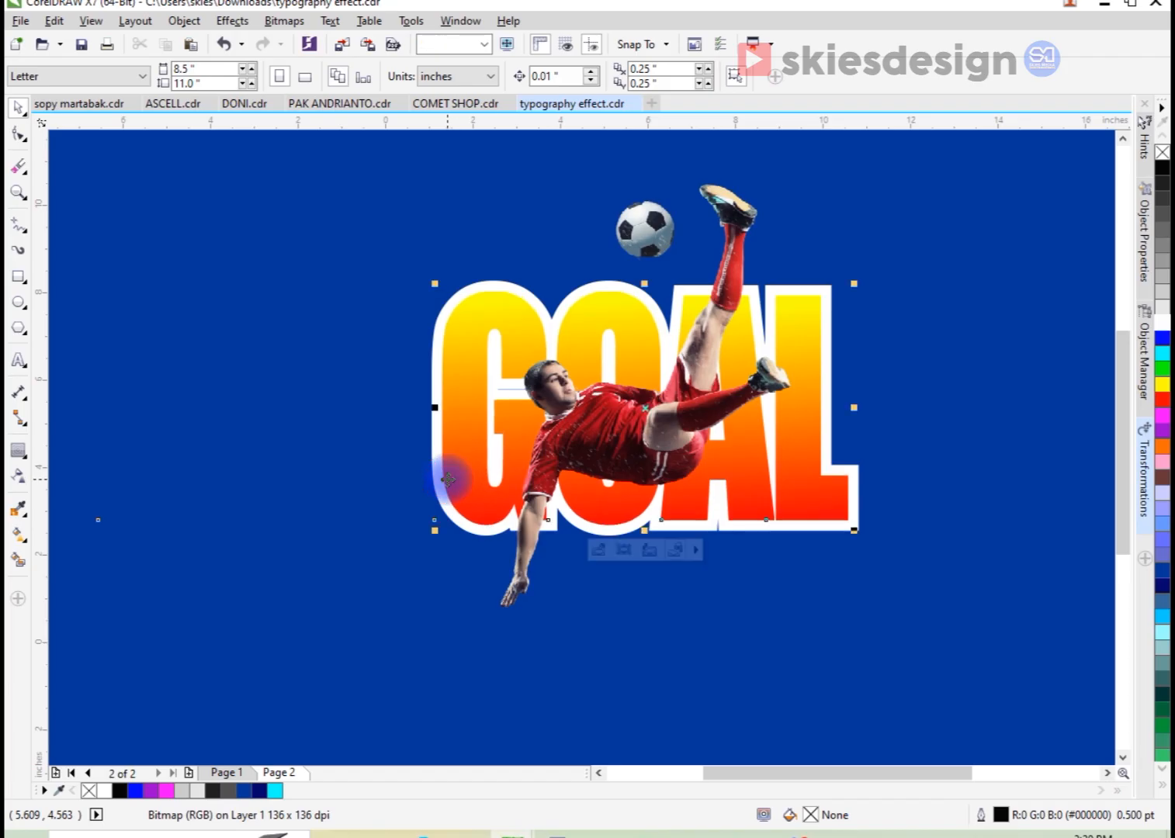
left_click(700, 623)
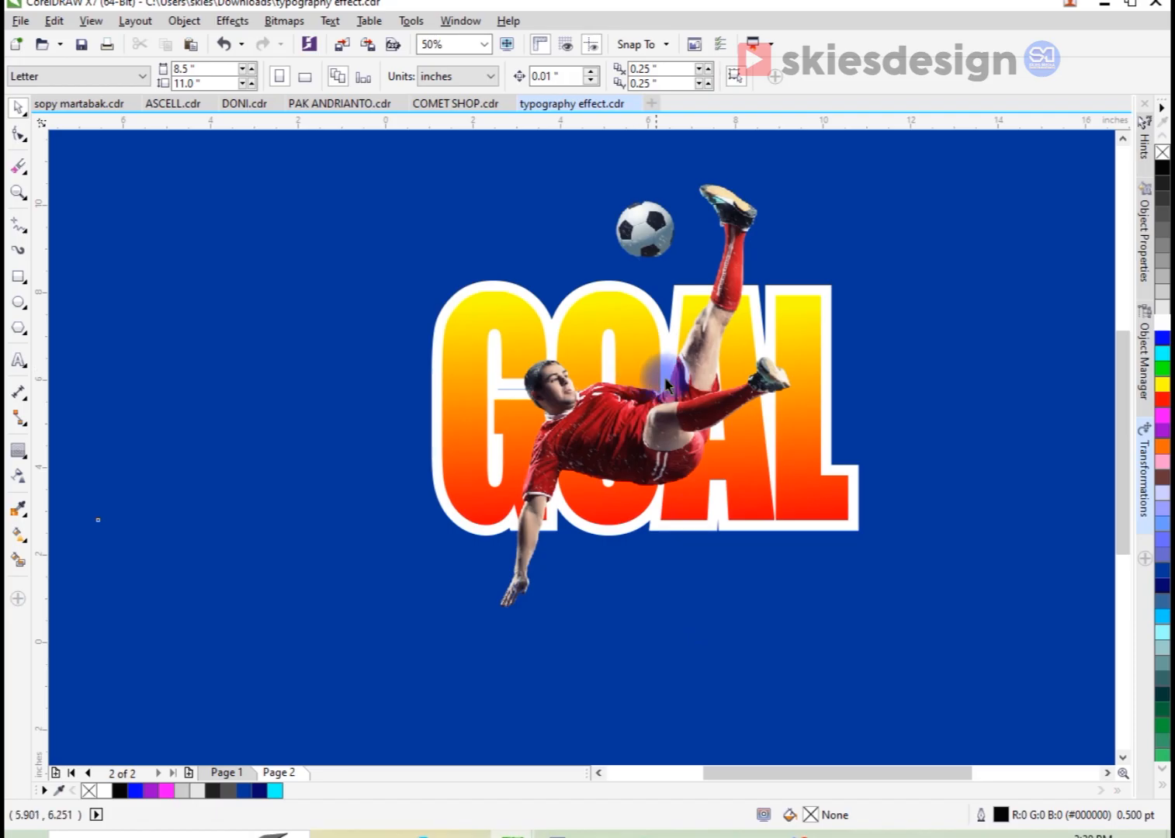
Draw a closed Pen curve about 1.37 by 3.42 inches over the player's hips, where the letters O and A meet
scroll(699, 380, "up", 2)
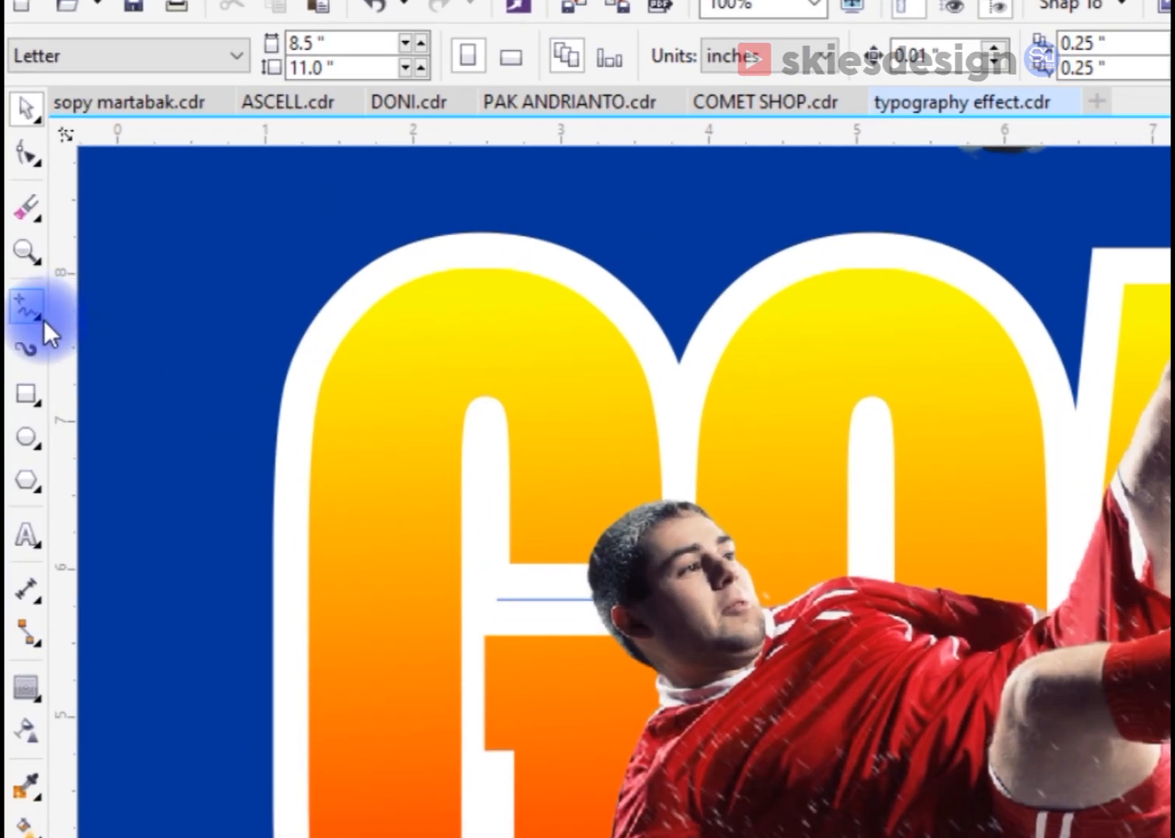
left_click(33, 291)
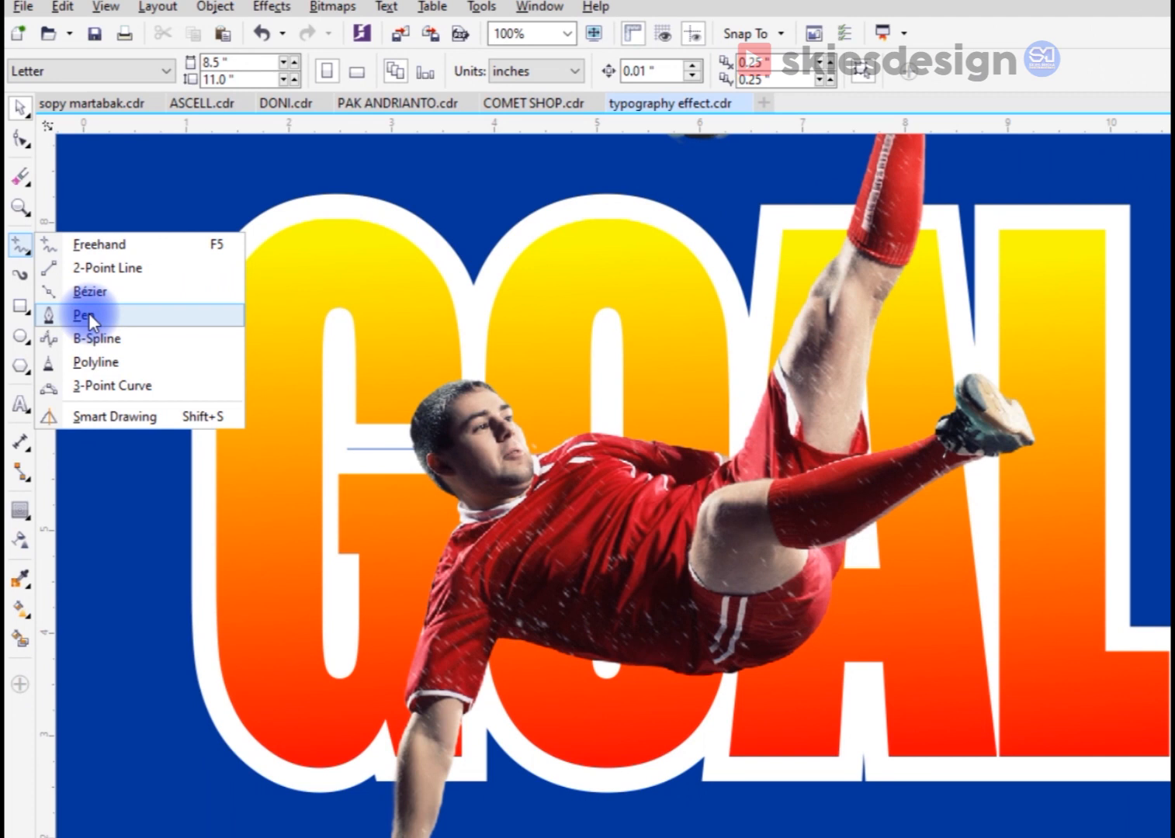
left_click(88, 313)
left_click_drag(674, 508, 696, 407)
left_click_drag(595, 365, 594, 364)
left_click(666, 323)
left_click(686, 378)
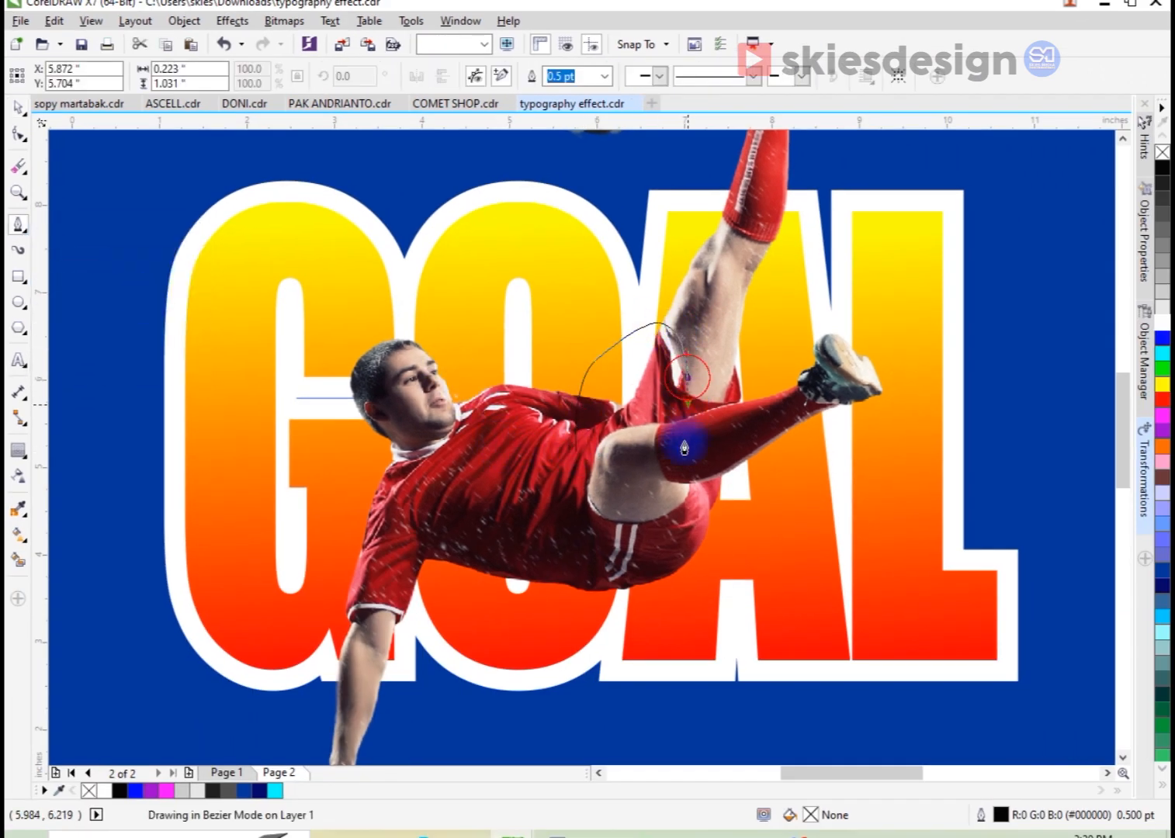
left_click(682, 470)
left_click_drag(672, 522, 656, 596)
left_click(591, 621)
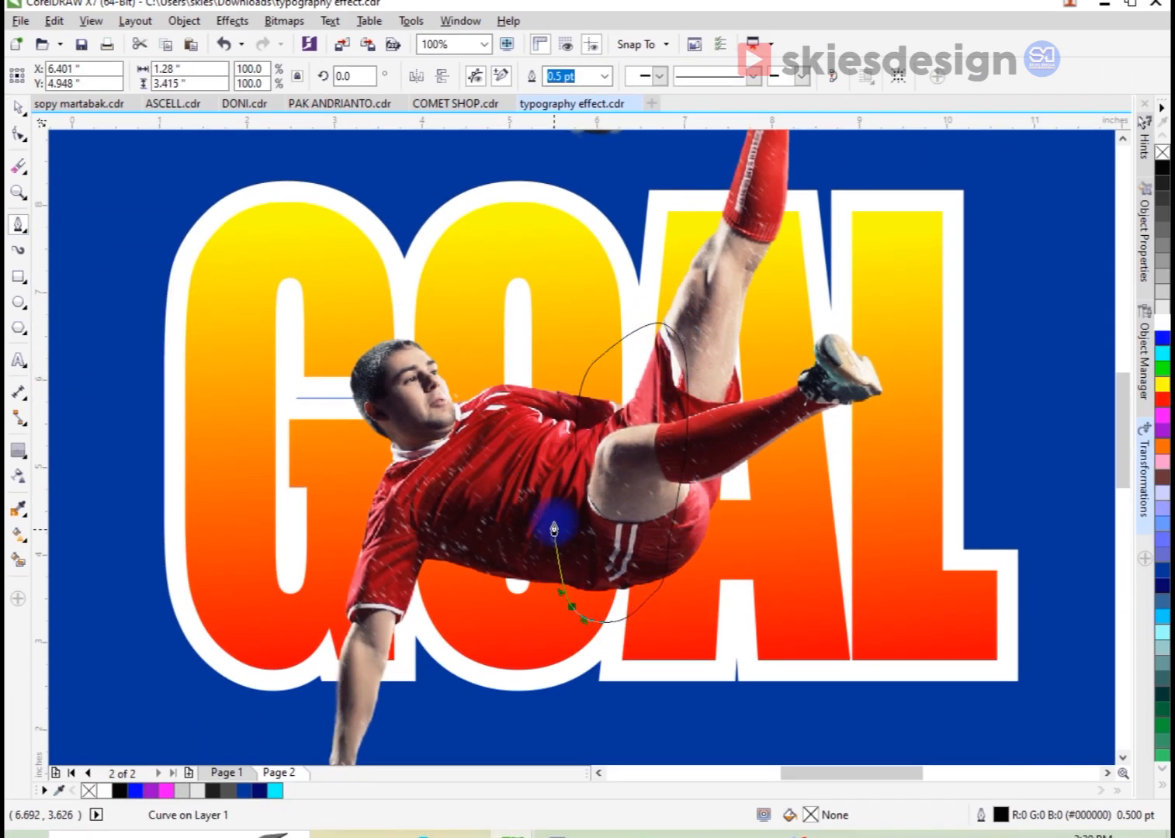
left_click(570, 453)
key("space")
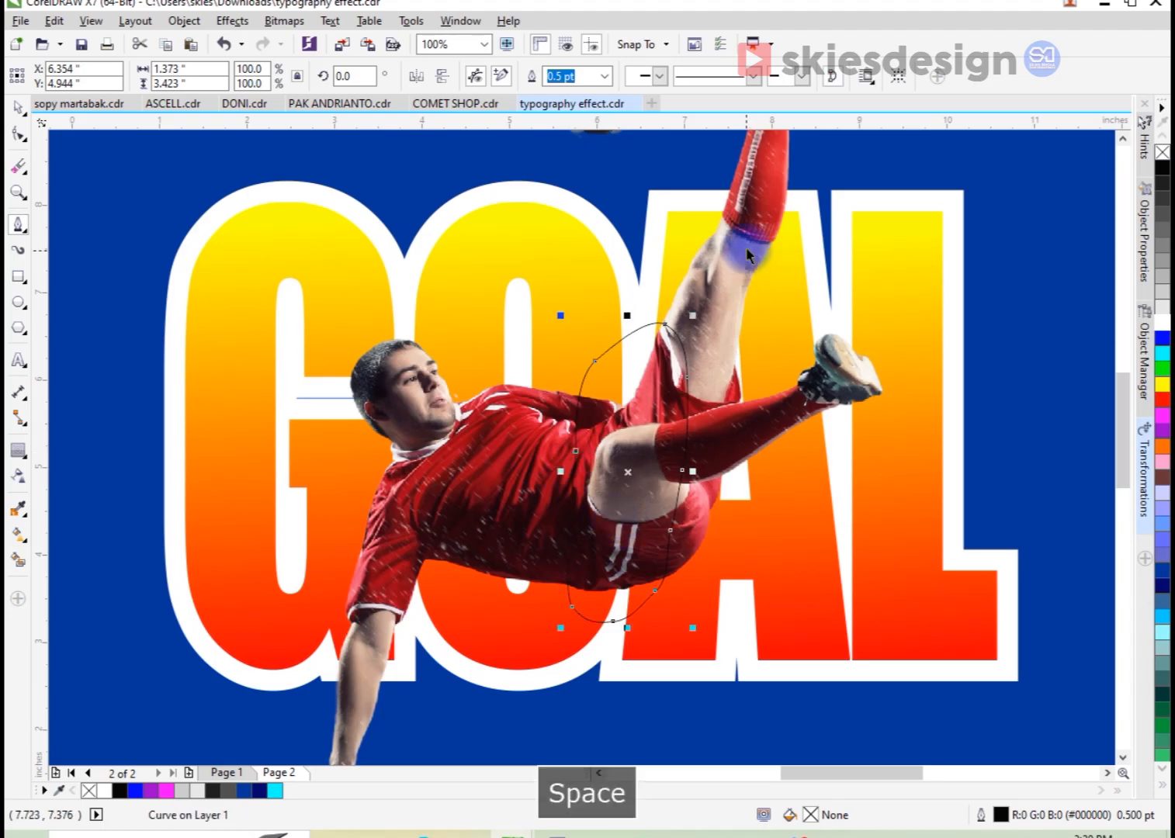
Cut the curve's area out of the front player image with Back Minus Front so the O and A edges show
left_click(752, 224, "shift")
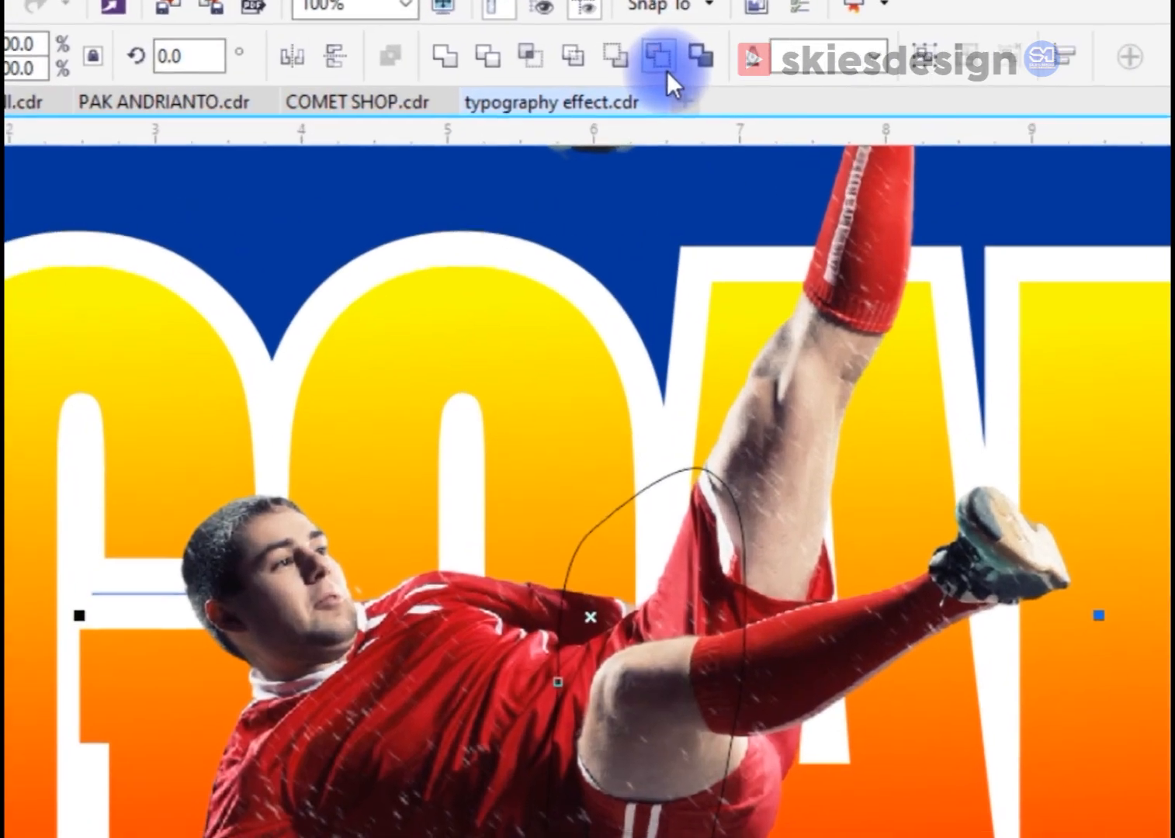
left_click(636, 79)
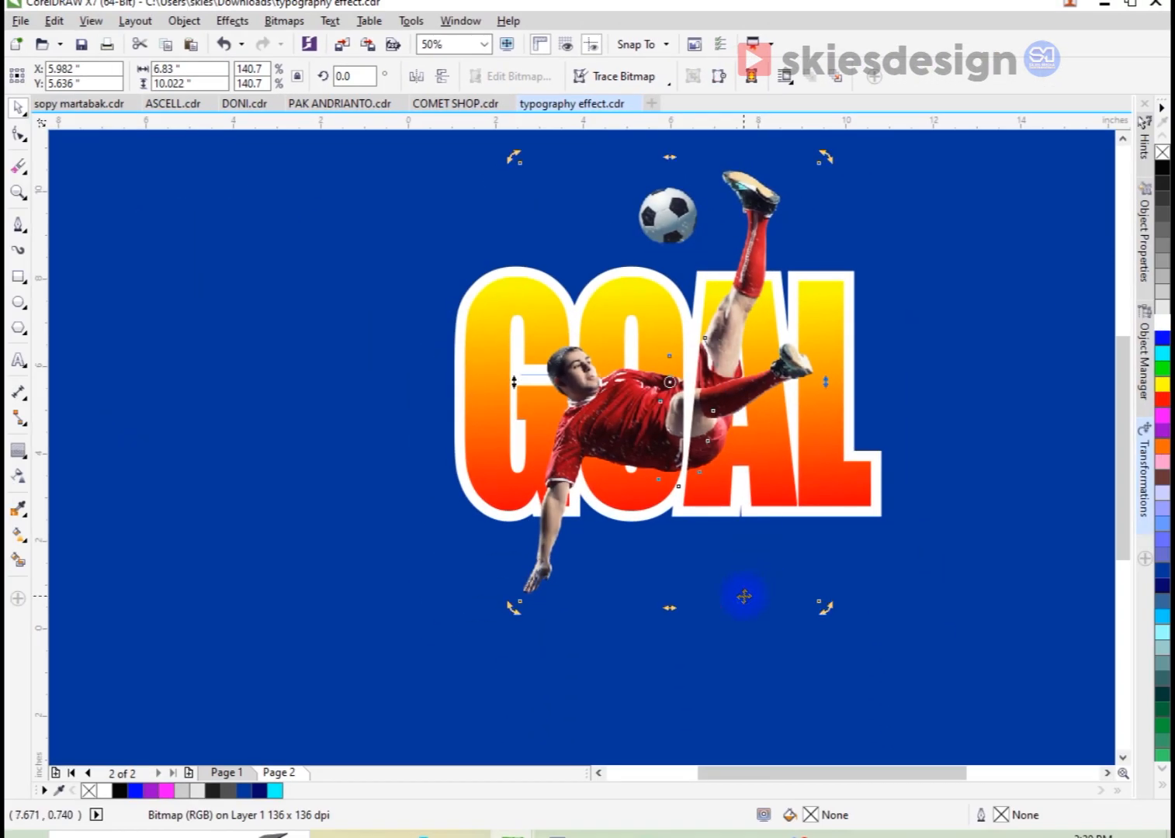
left_click(895, 589)
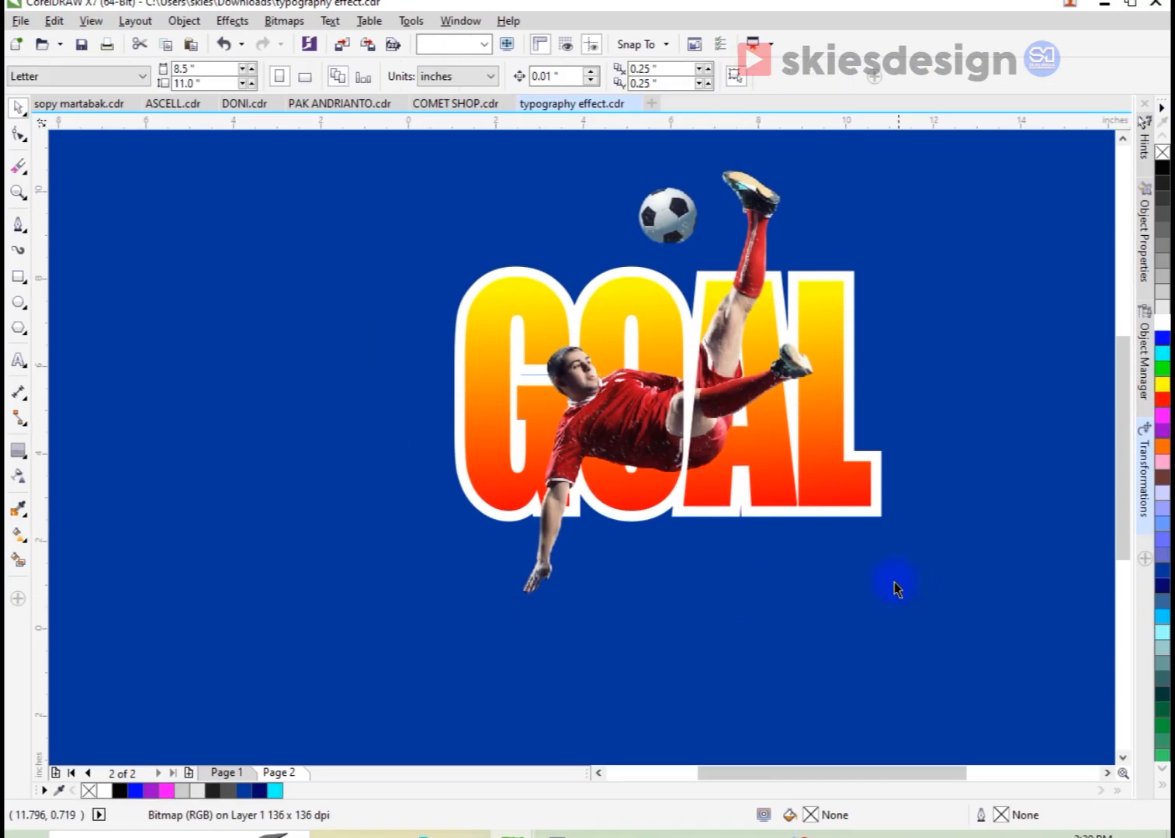
Draw a closed Pen curve about 1.04 by 3.1 inches over the player's torso, around the inner opening of the O
scroll(635, 386, "up", 2)
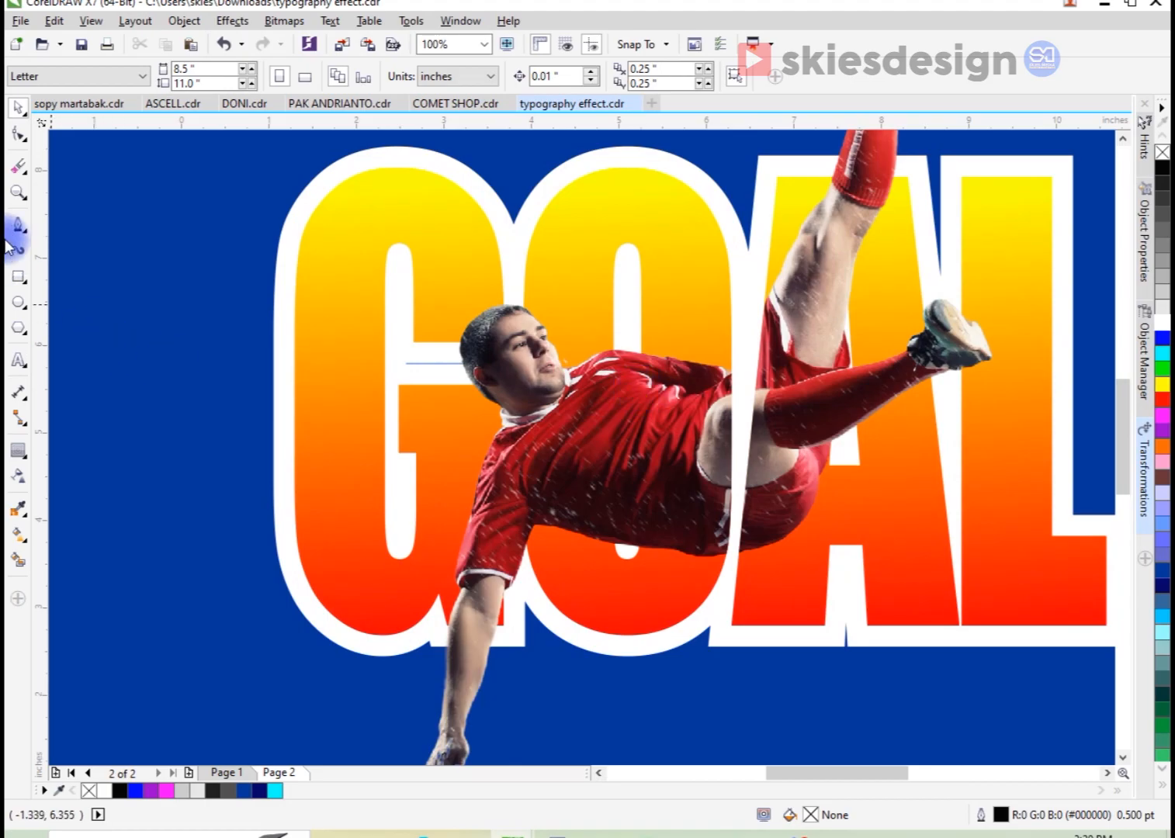
left_click(598, 329)
left_click_drag(667, 338, 674, 425)
left_click(669, 432)
left_click(668, 490)
left_click(671, 532)
left_click(656, 569)
left_click(621, 592)
left_click_drag(590, 553, 582, 544)
left_click(586, 485)
left_click(583, 410)
left_click(590, 356)
left_click(597, 329)
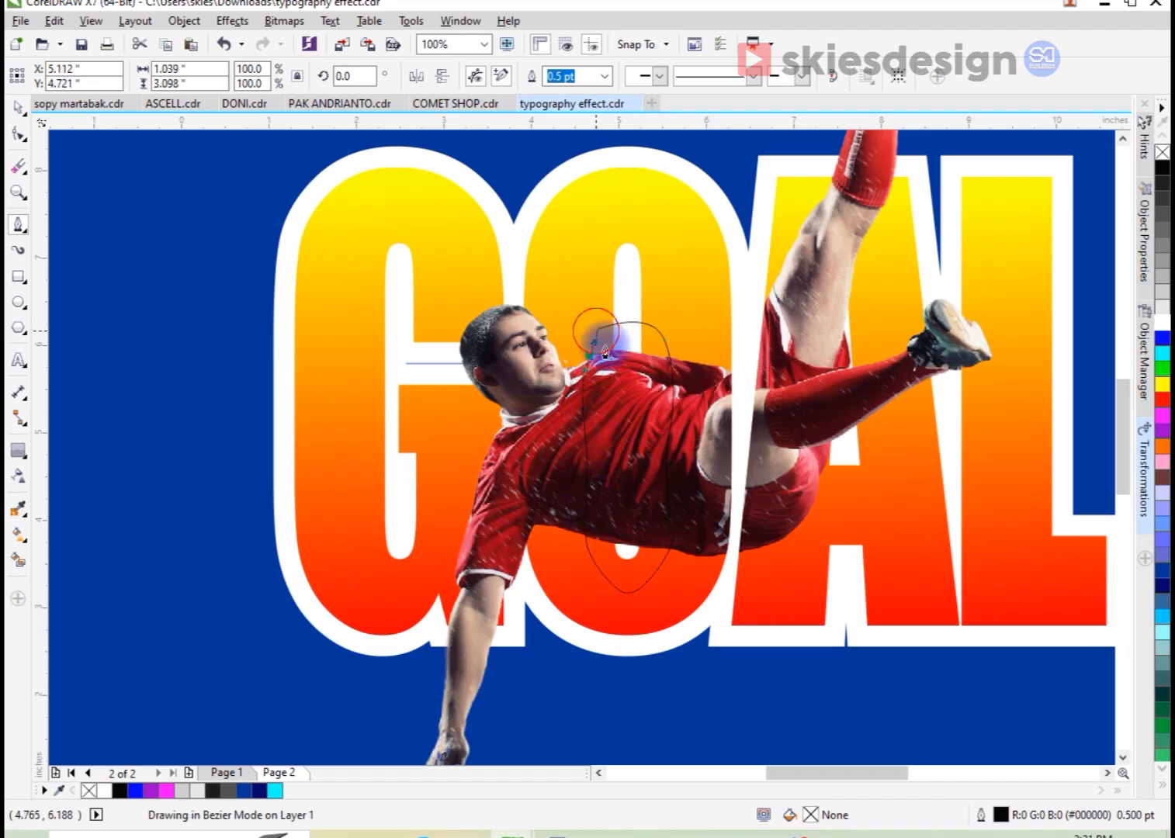
key("space")
Cut the torso curve's area out of the front player image with Back Minus Front
left_click(818, 259, "shift")
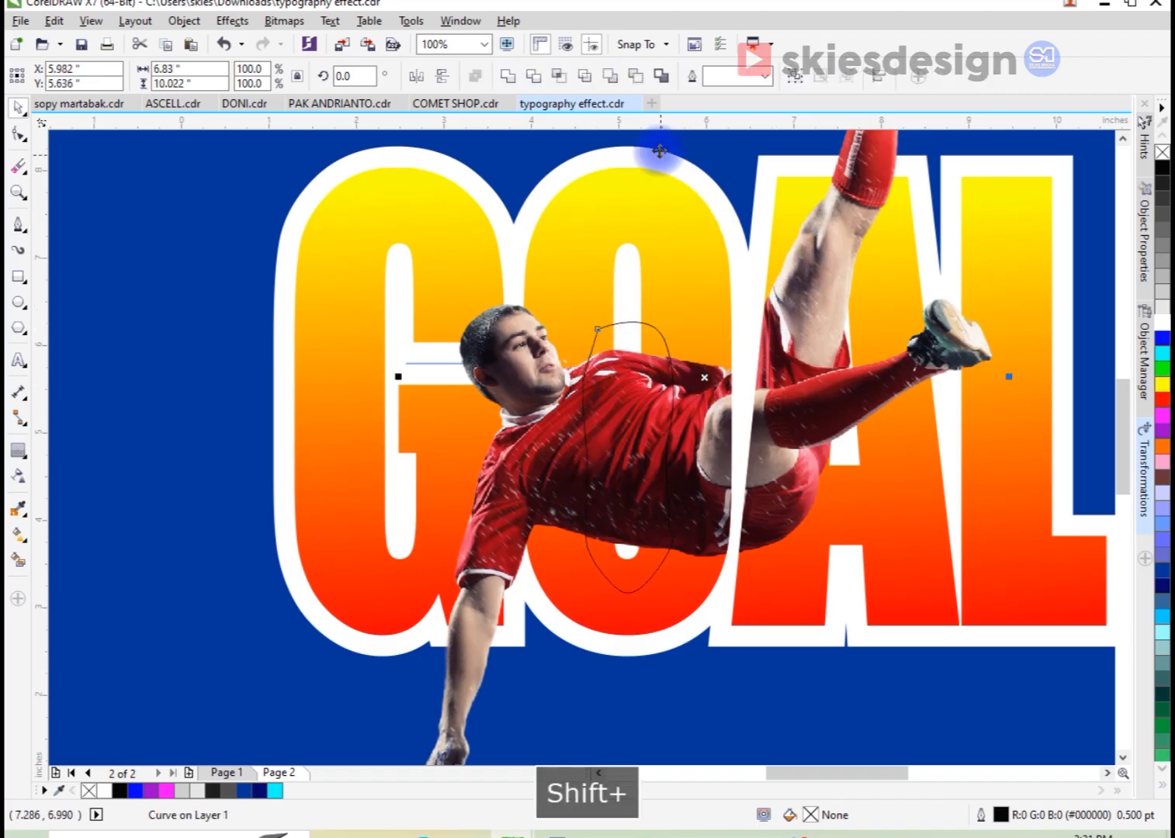
left_click(637, 78)
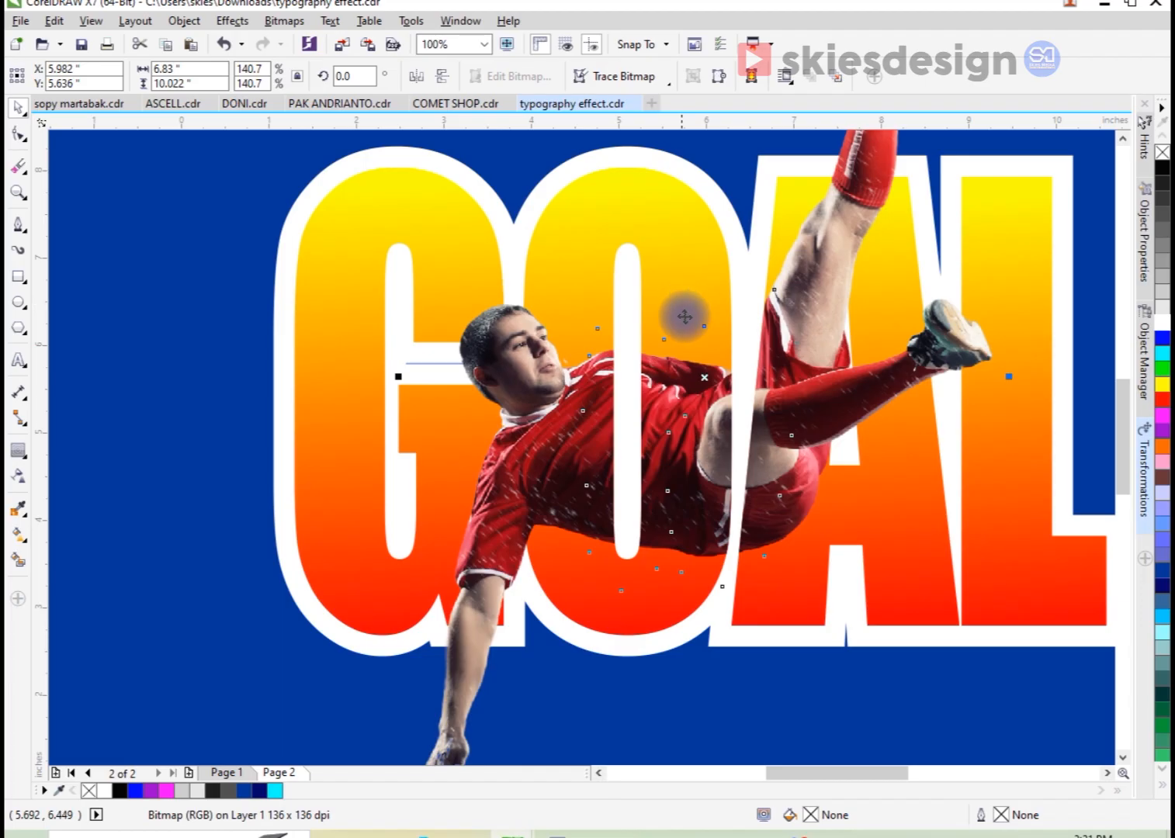
scroll(715, 402, "down", 2)
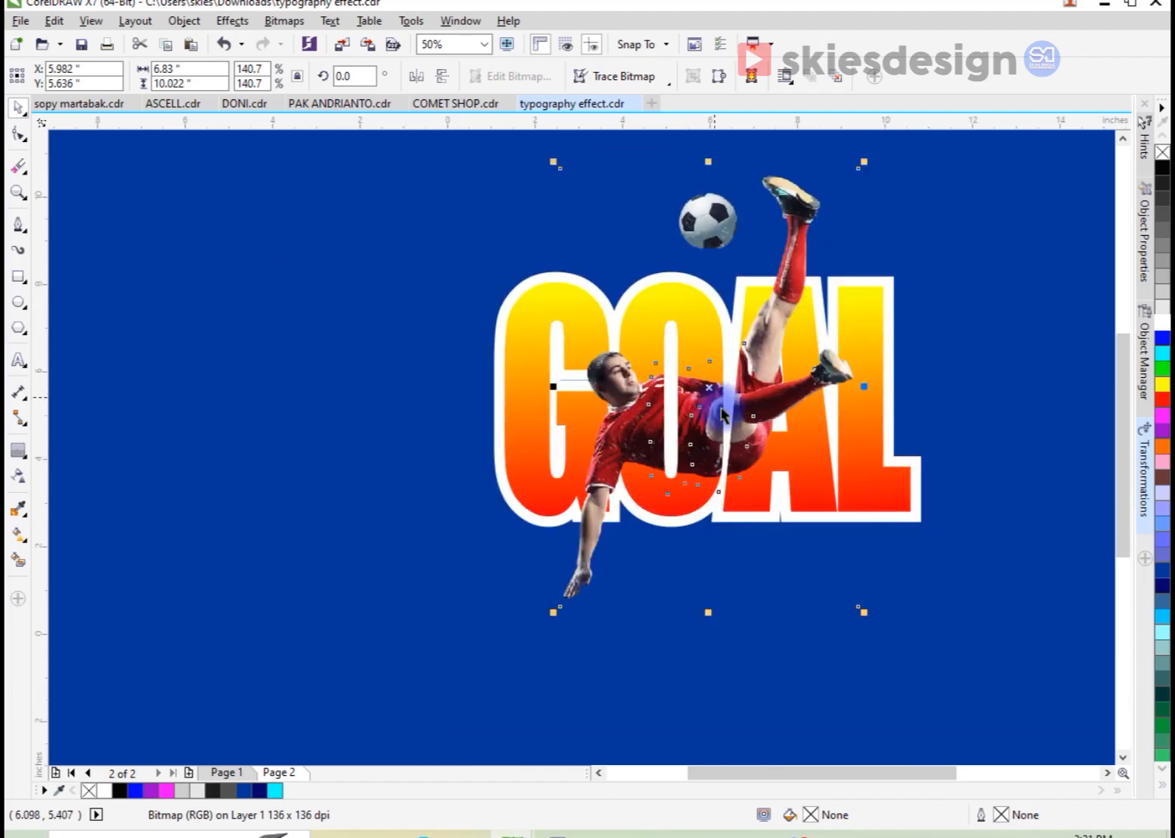
left_click(822, 683)
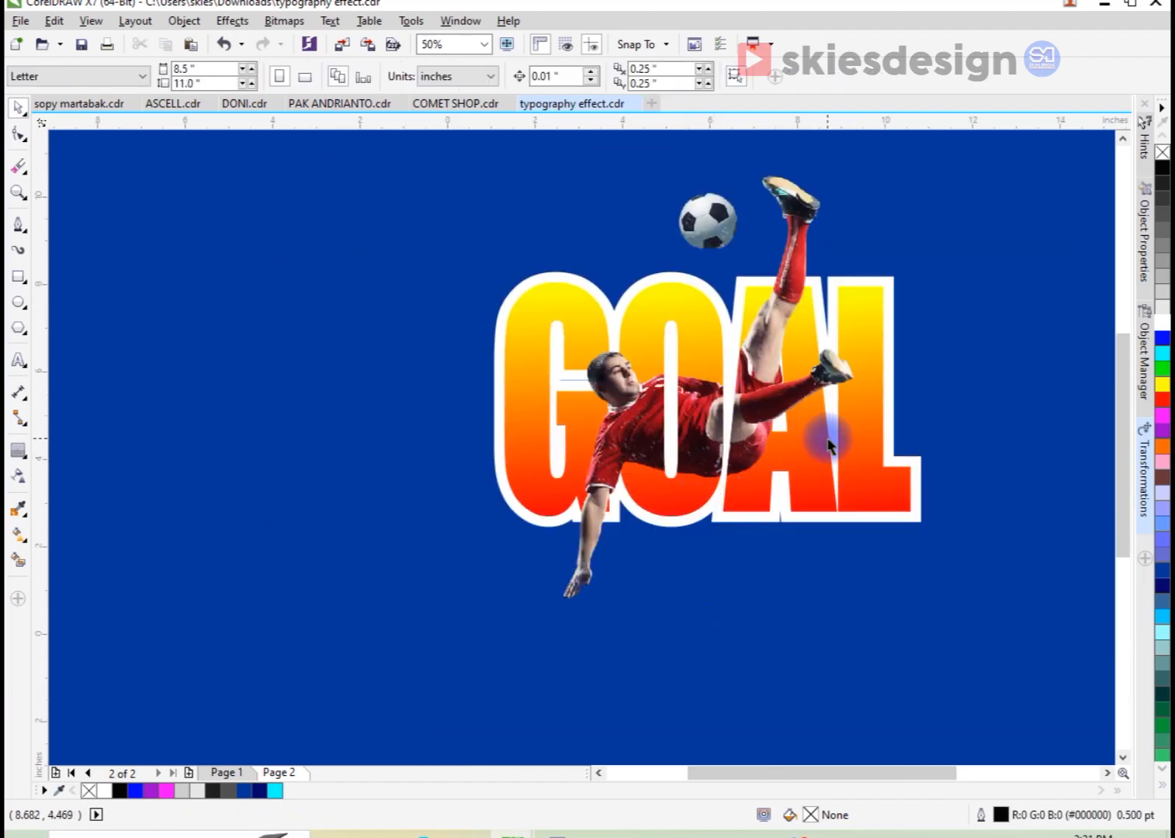
Draw a closed Pen curve about 0.92 by 3.23 inches across the player's legs, over the inner opening of the A
scroll(829, 438, "up", 2)
scroll(740, 325, "down", 2)
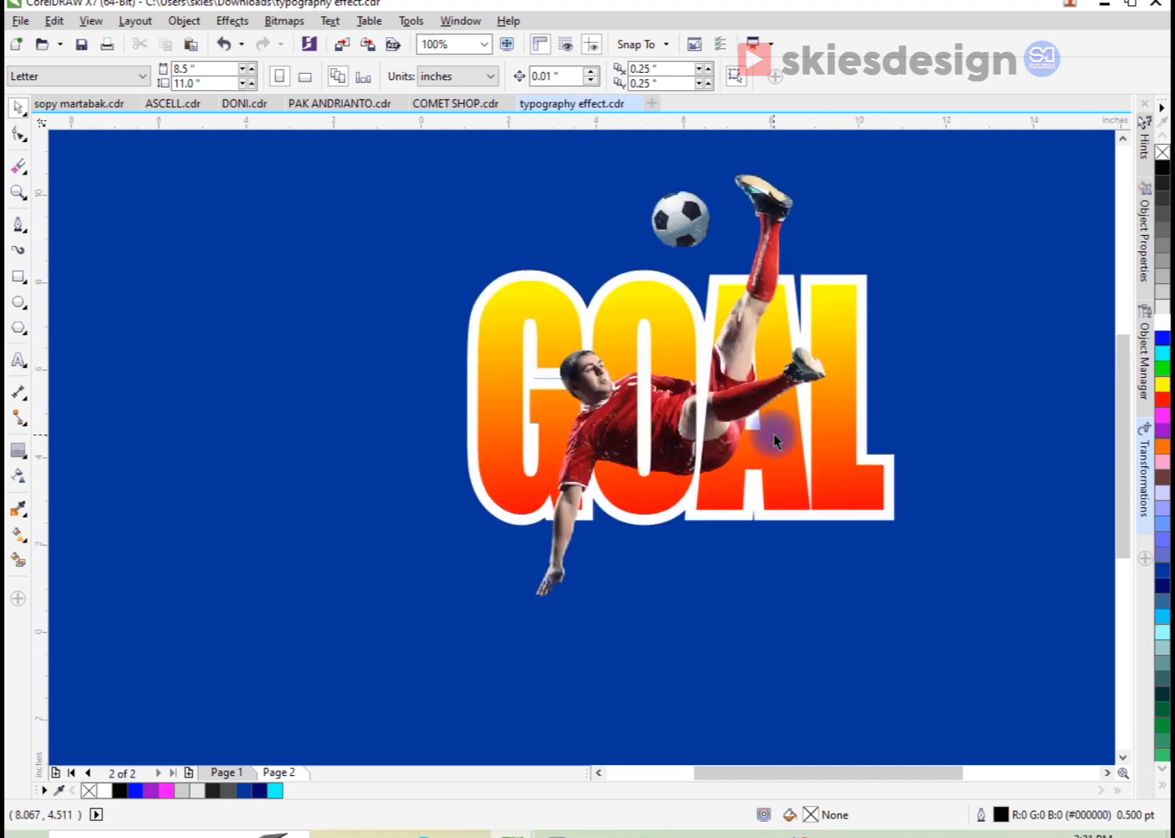
left_click(745, 354)
scroll(764, 334, "up", 2)
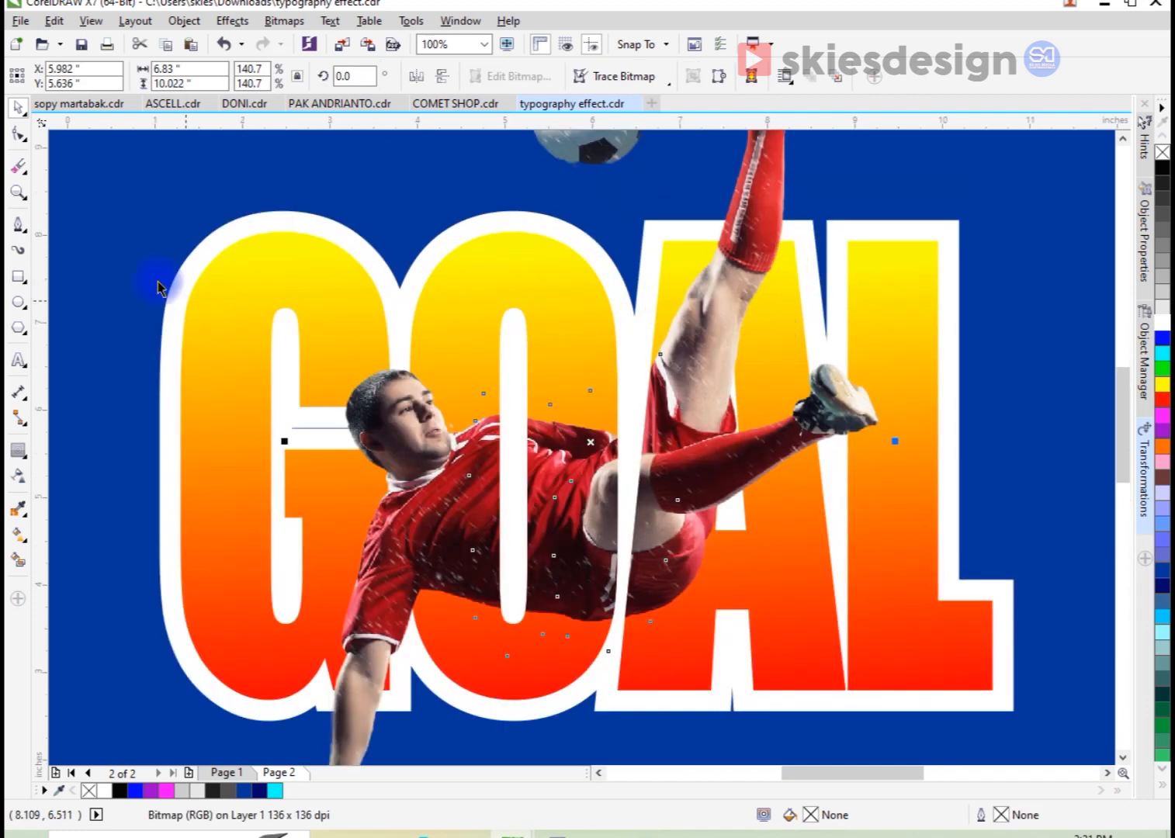
left_click(20, 226)
left_click(759, 555)
left_click_drag(691, 530, 721, 298)
left_click_drag(772, 514, 773, 542)
left_click(757, 553)
key("space")
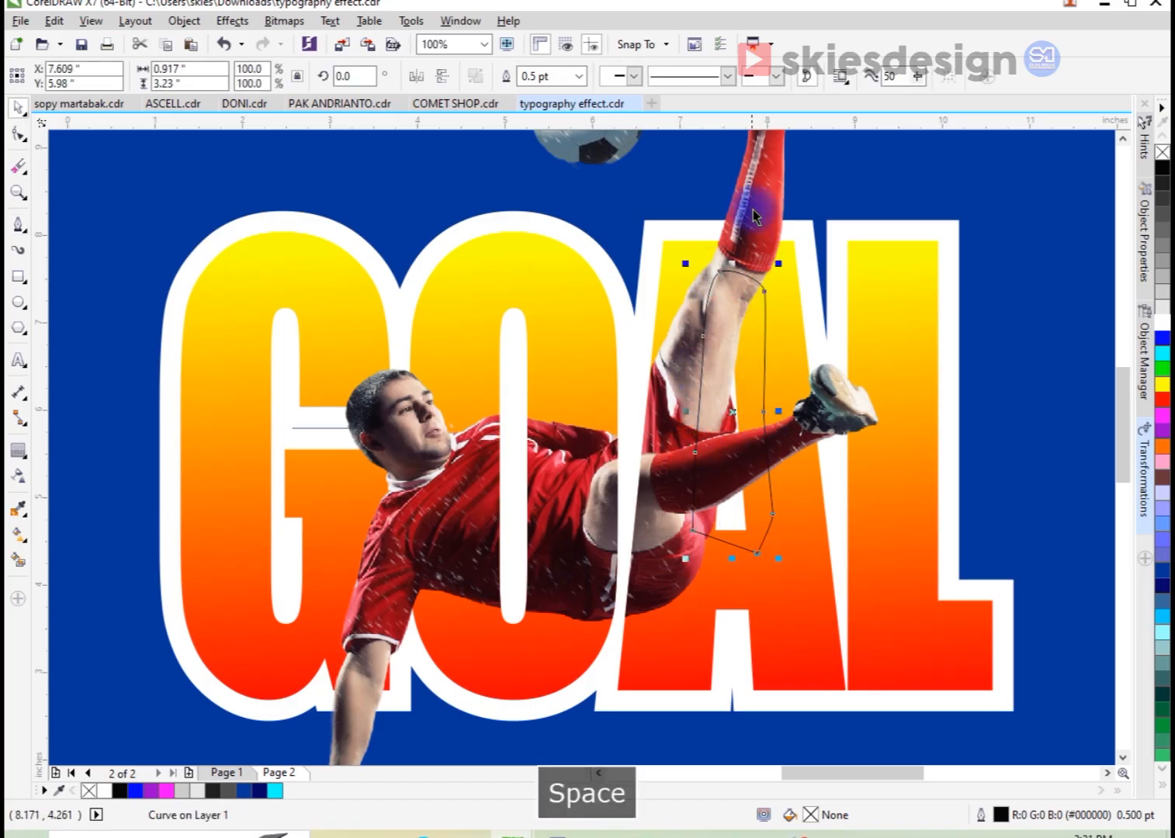
Cut the leg curve's area out of the front player image with Back Minus Front
left_click(755, 200, "shift")
left_click(636, 77)
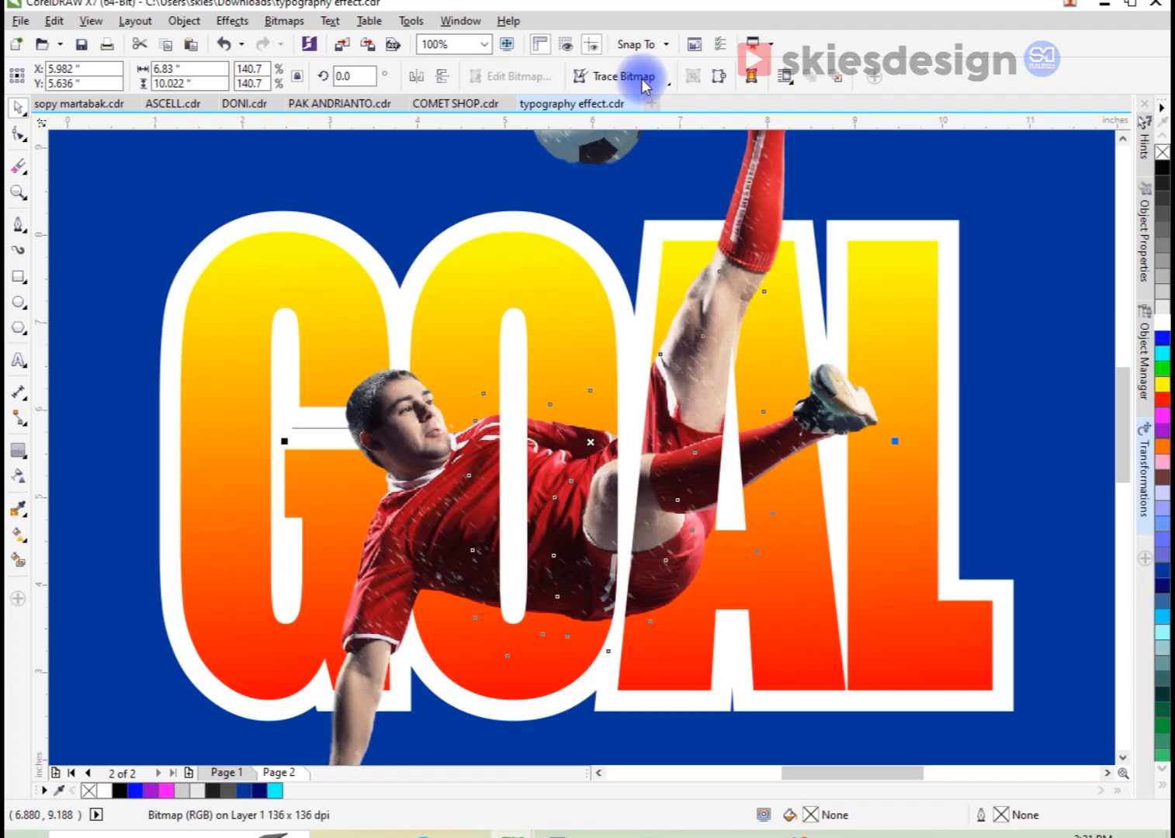
scroll(789, 396, "down", 1)
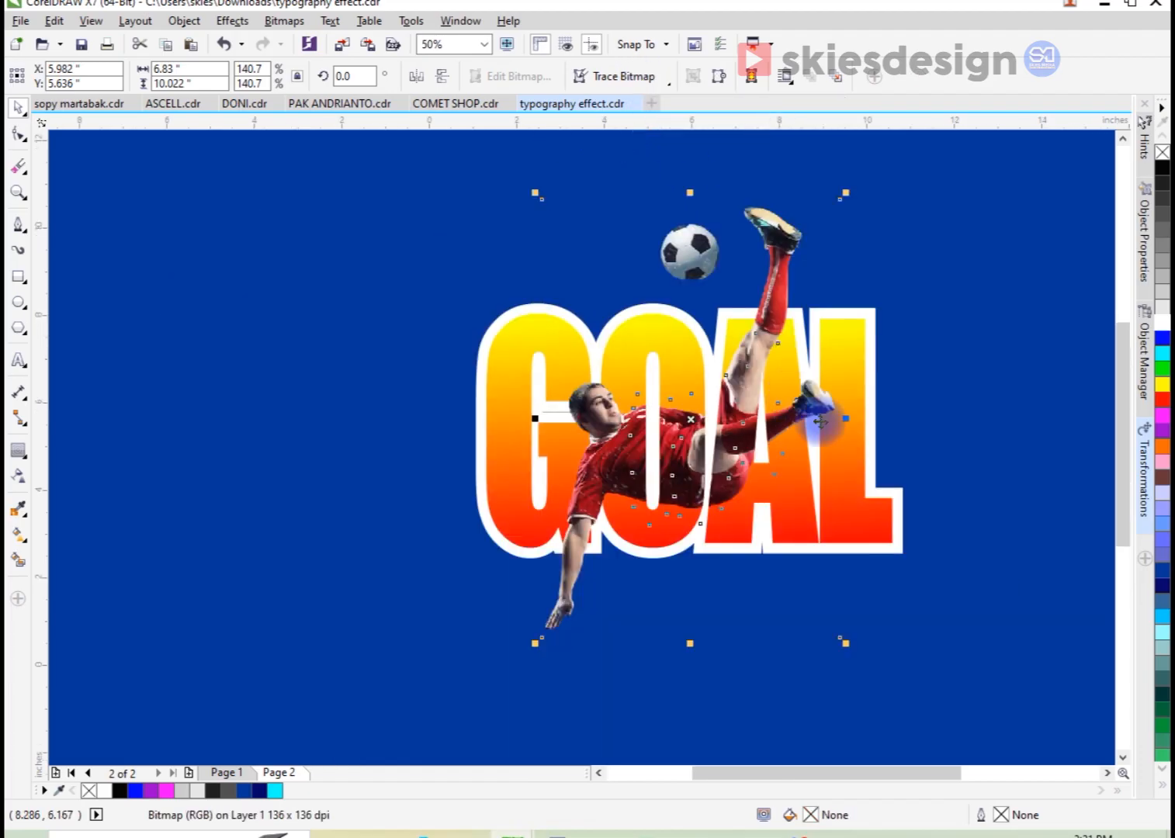
Ungroup the four gradient-filled GOAL letters
left_click(946, 516)
left_click(885, 522)
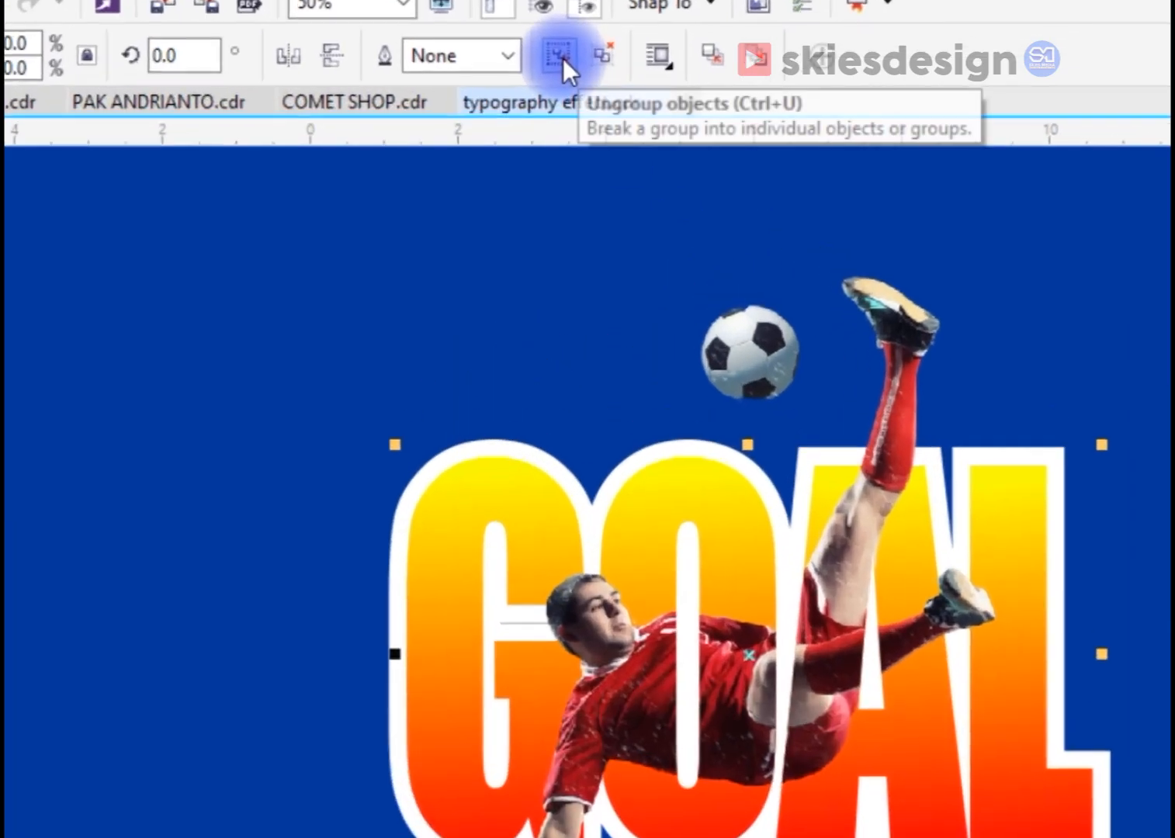
left_click(576, 75)
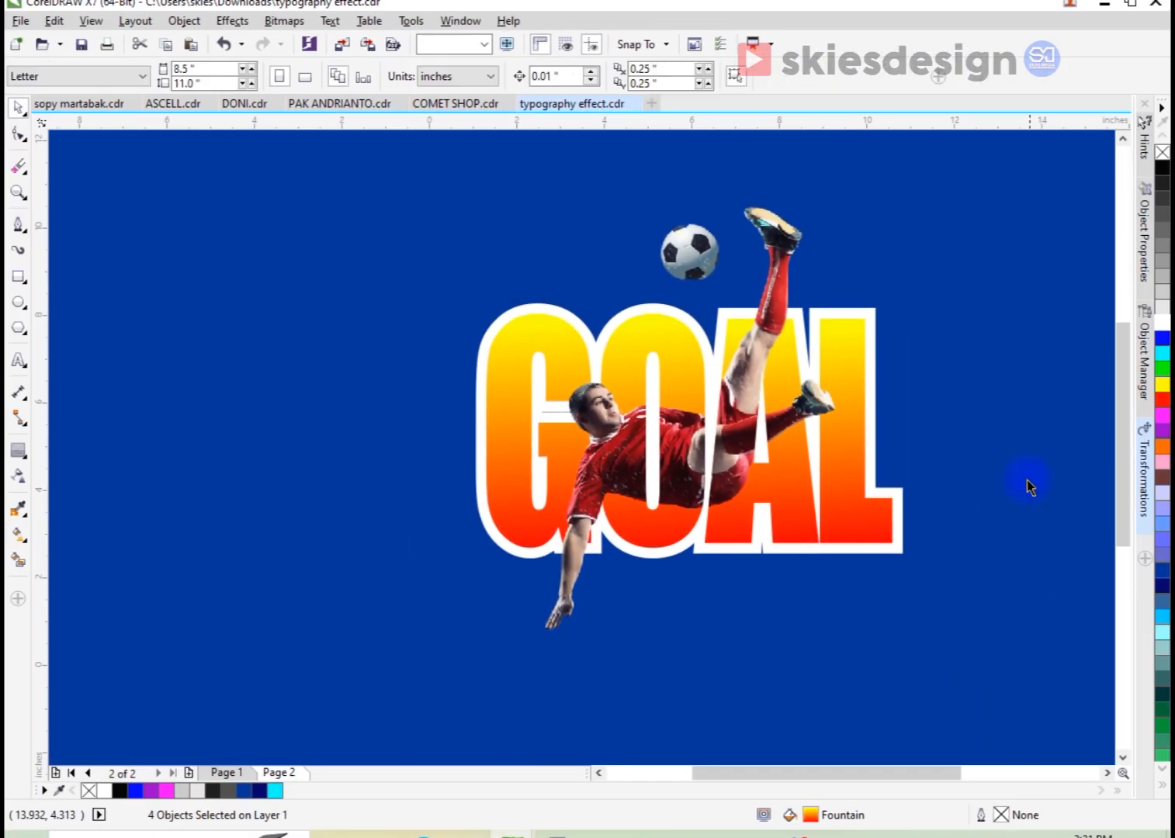
Bring the letter L to the front and delete the player image clipped inside it
left_click(1036, 729)
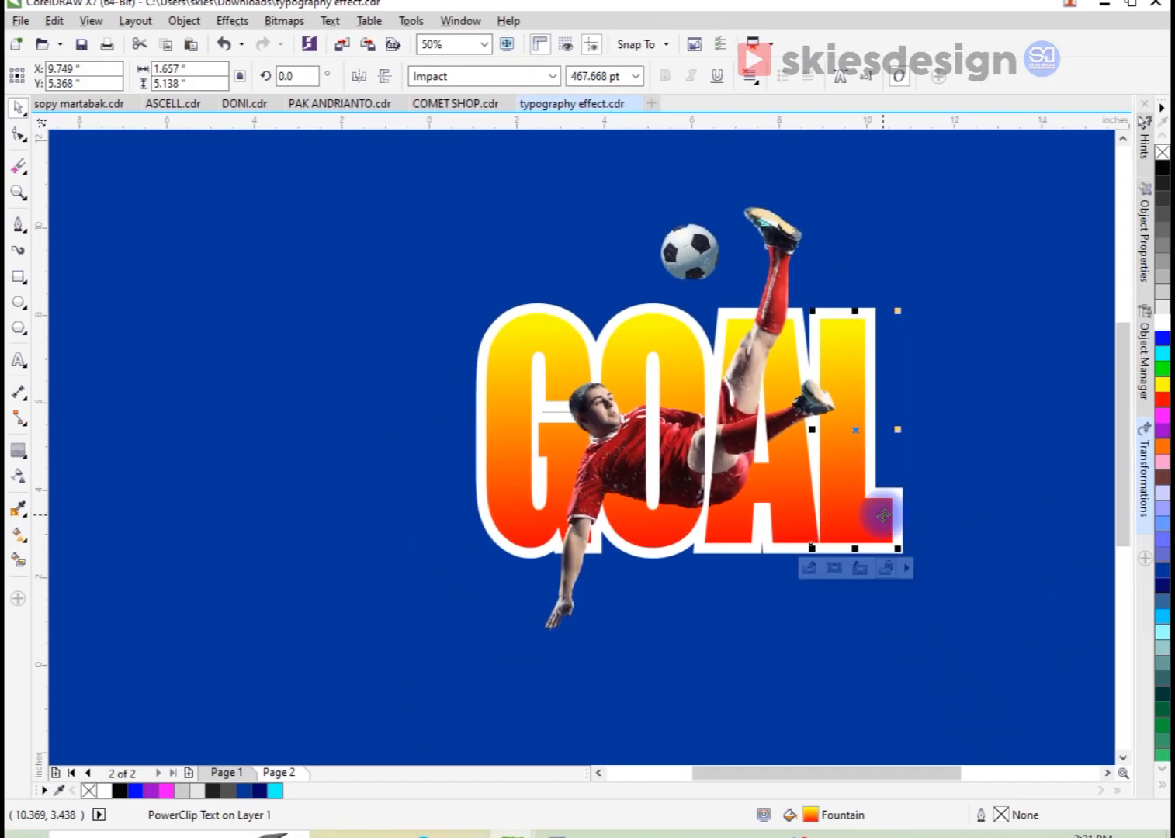
key("shift+Page_Up")
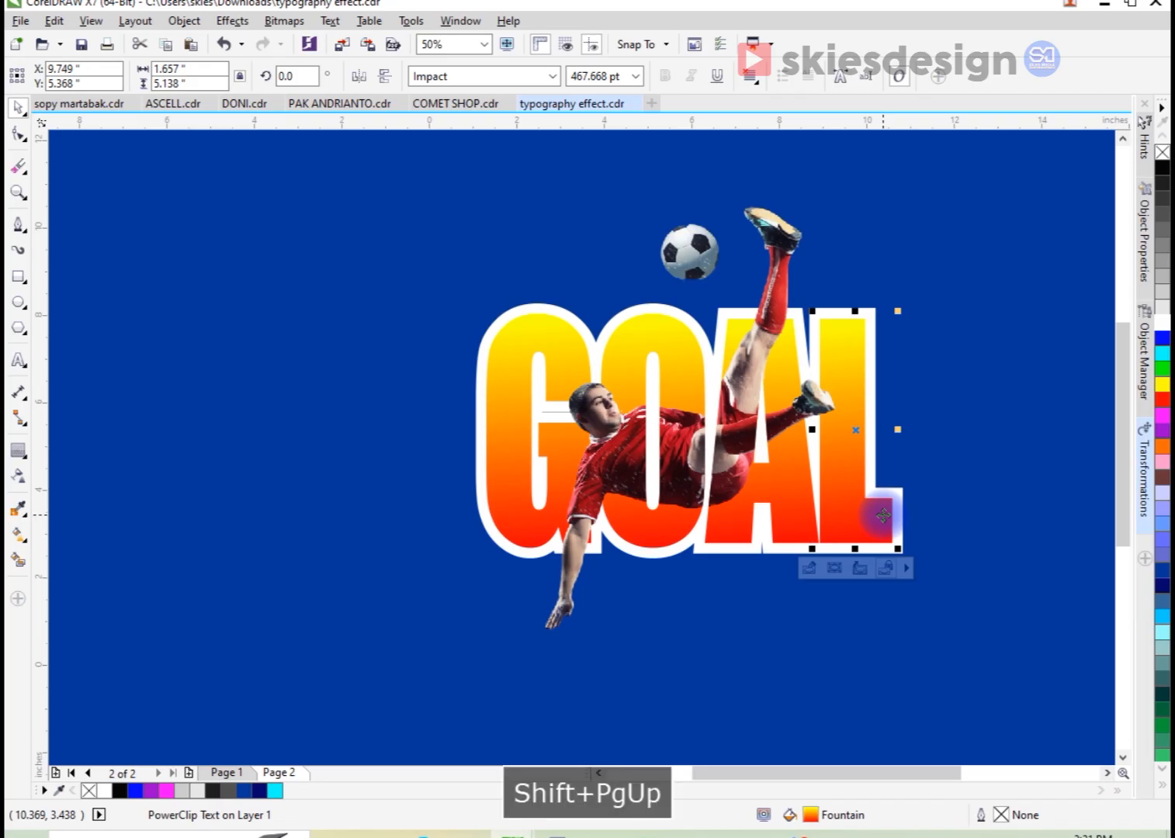
left_click(838, 571)
key("Delete")
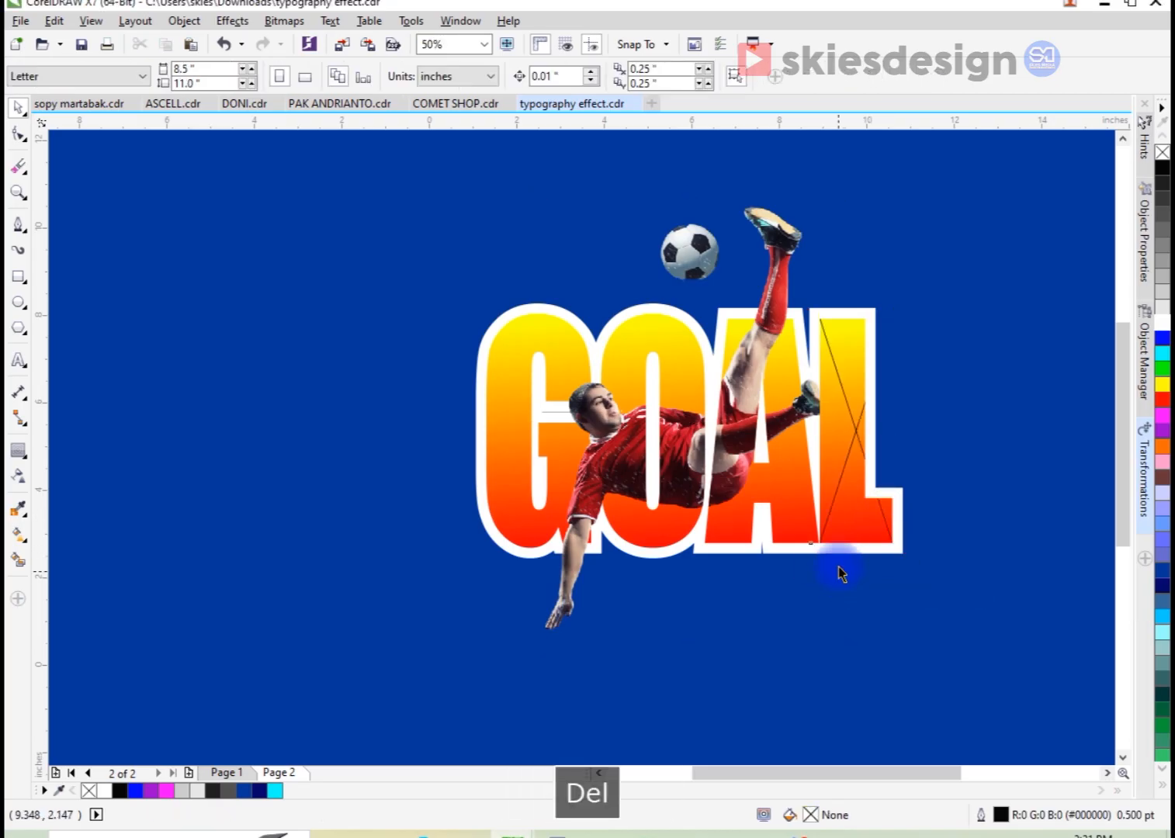
Remove the emptied PowerClip frame from the letter L, turning it back into plain artistic text
left_click(866, 530)
right_click(854, 331)
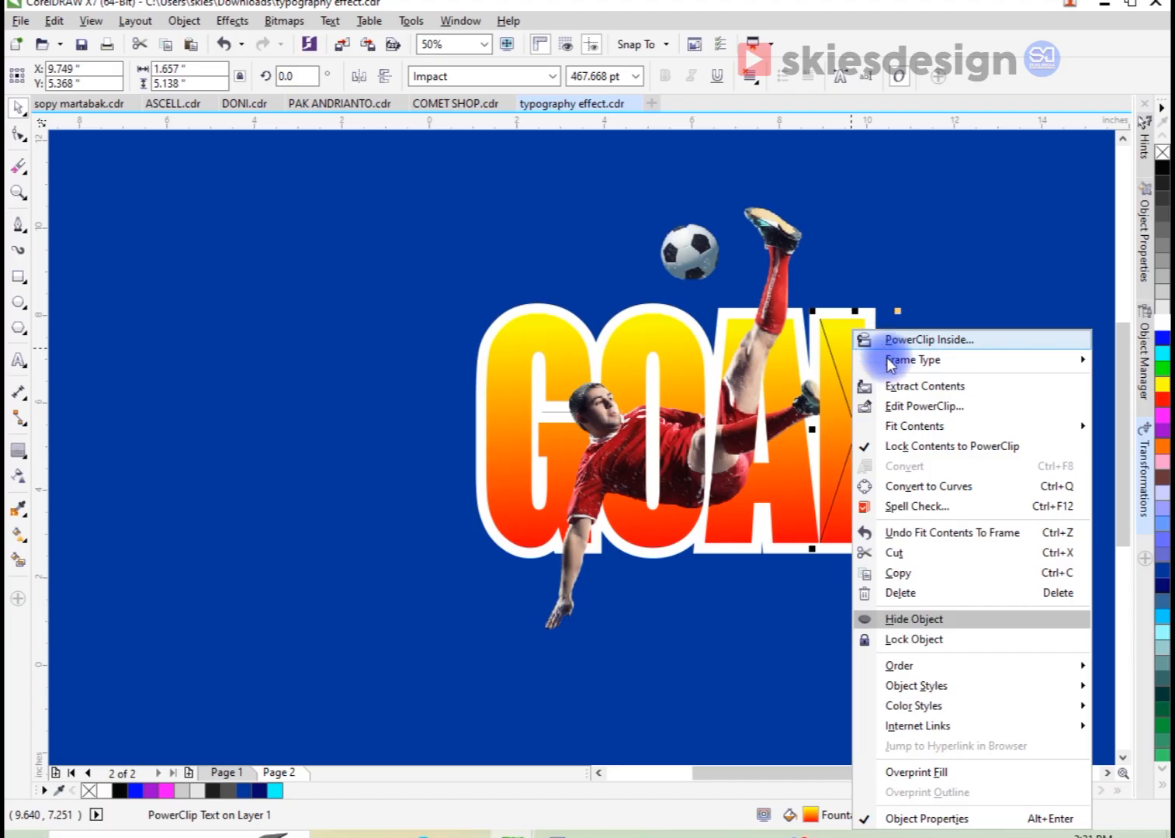
mouse_move(889, 362)
left_click(745, 407)
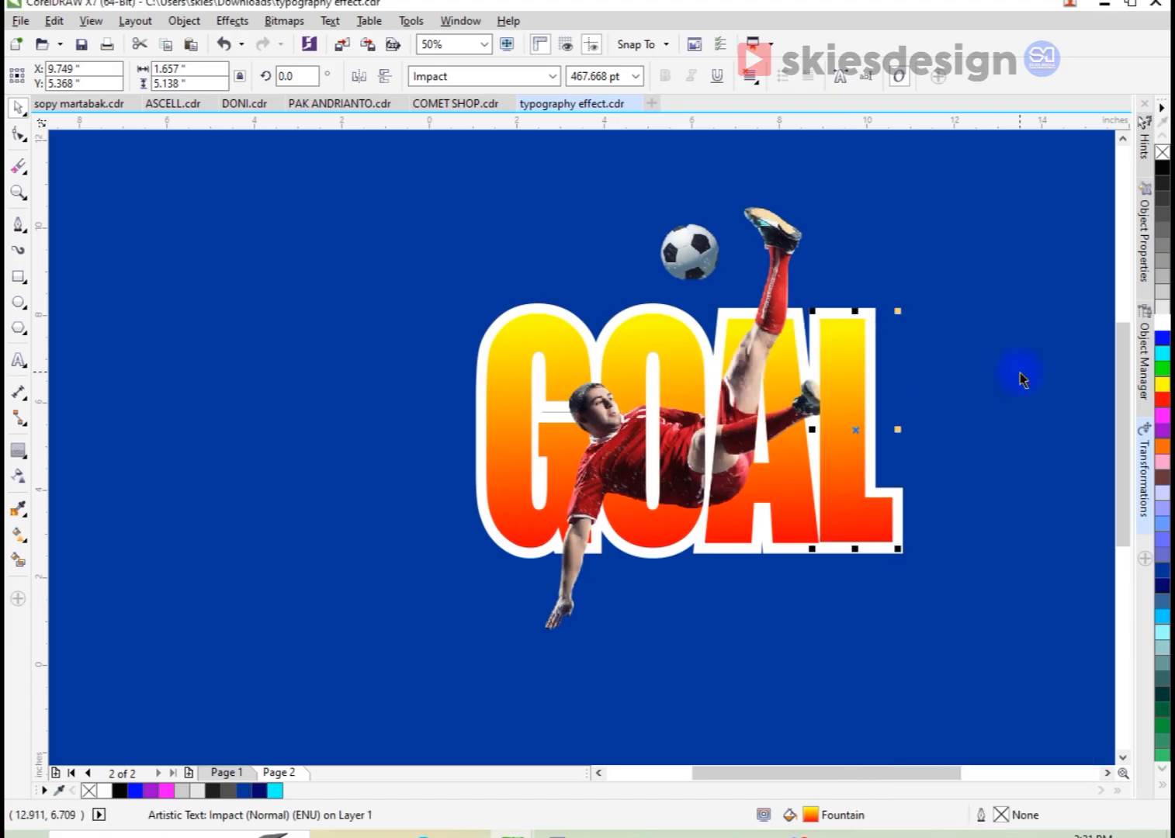
Bring the letter G to the front and strip its PowerClip by deleting the clipped player image and removing the frame
left_click_drag(411, 619, 611, 270)
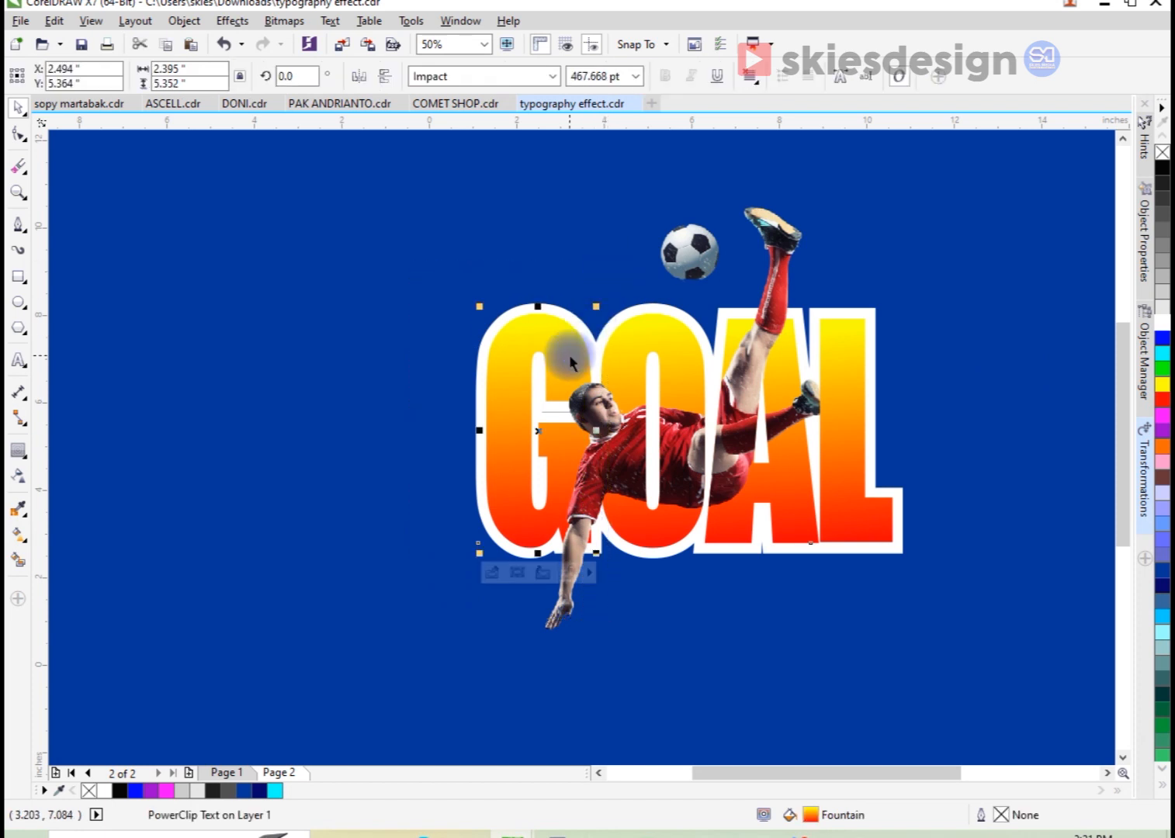
key("shift+Page_Up")
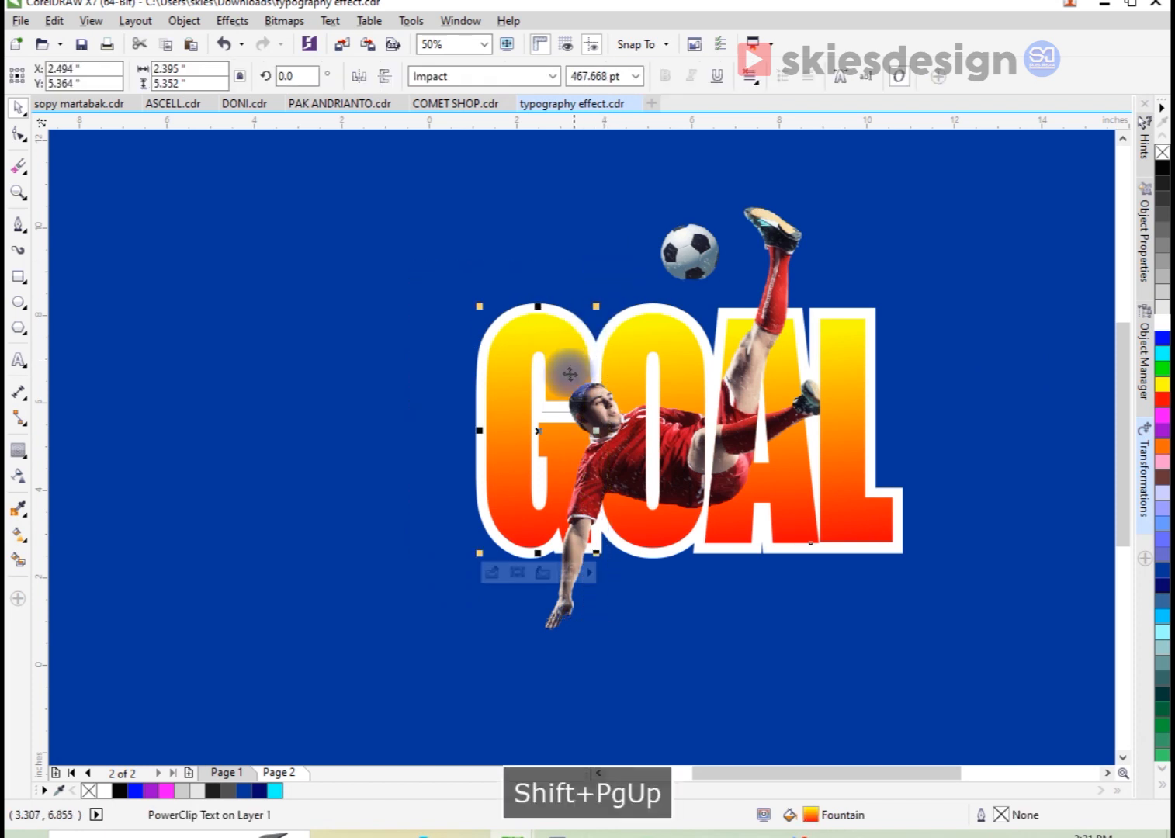
left_click(518, 572)
key("Delete")
right_click(502, 499)
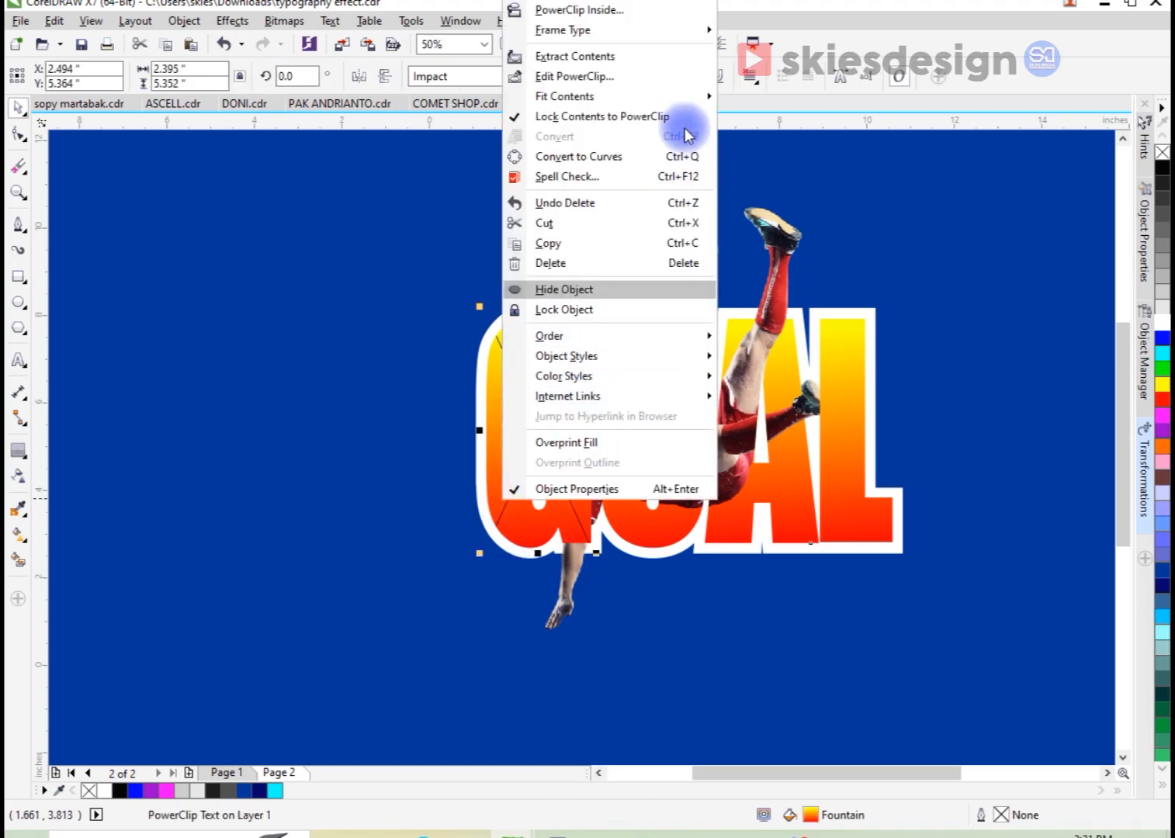
left_click(765, 78)
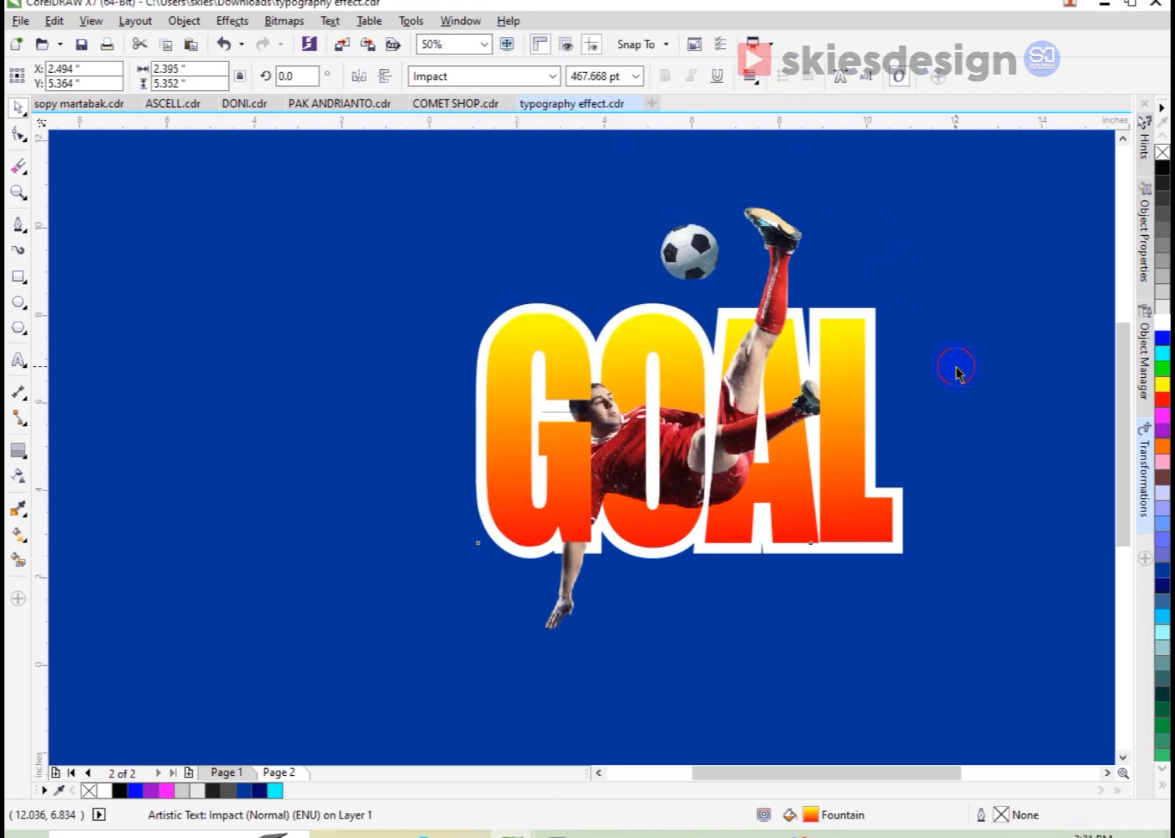
Apply the Flat Bottom Left drop shadow preset to the player image clipped inside the letter O
key("z")
left_click_drag(422, 170, 934, 658)
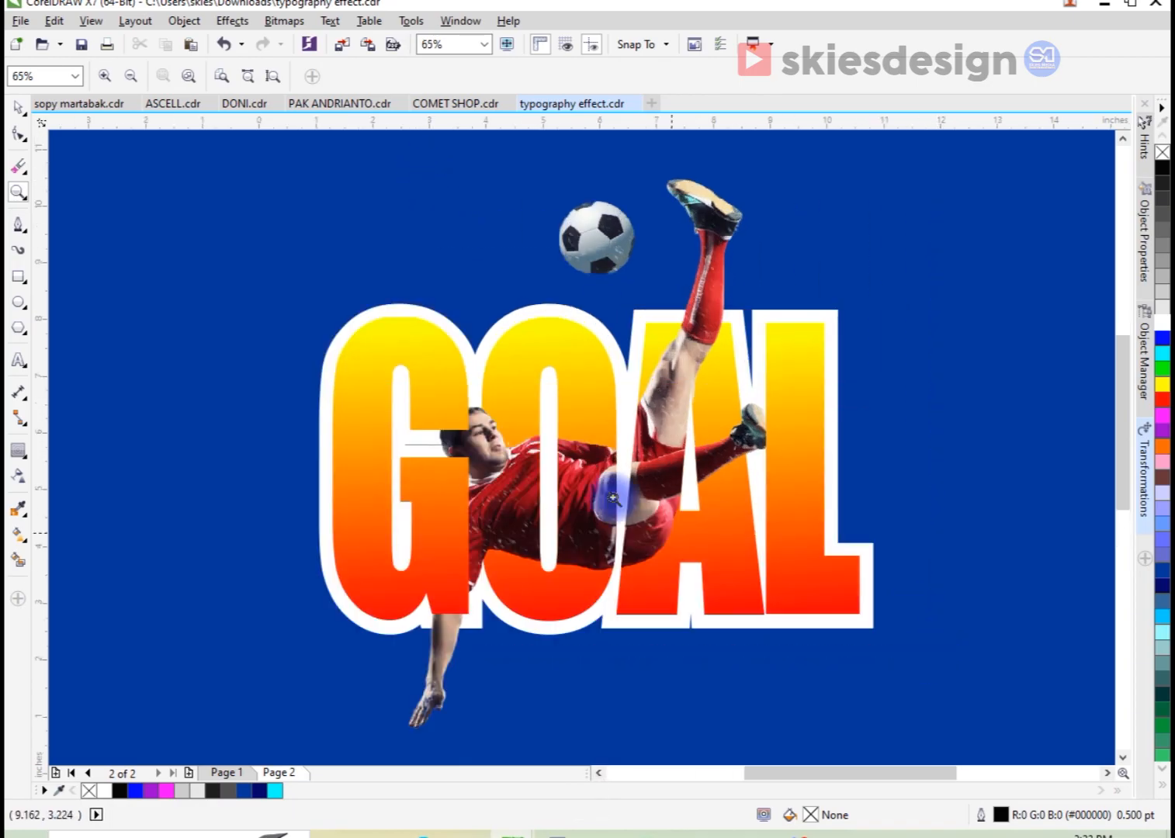
left_click(17, 108)
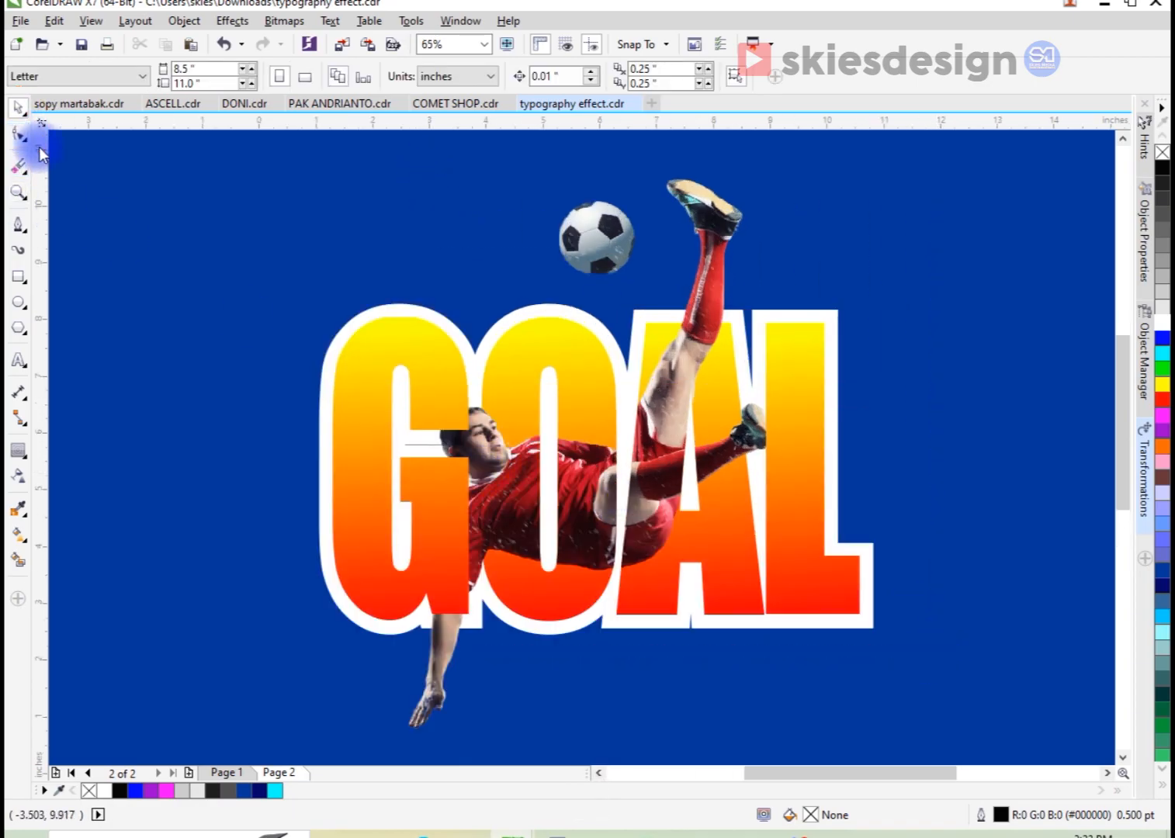
left_click(505, 651)
scroll(504, 651, "down", 3)
left_click(521, 625)
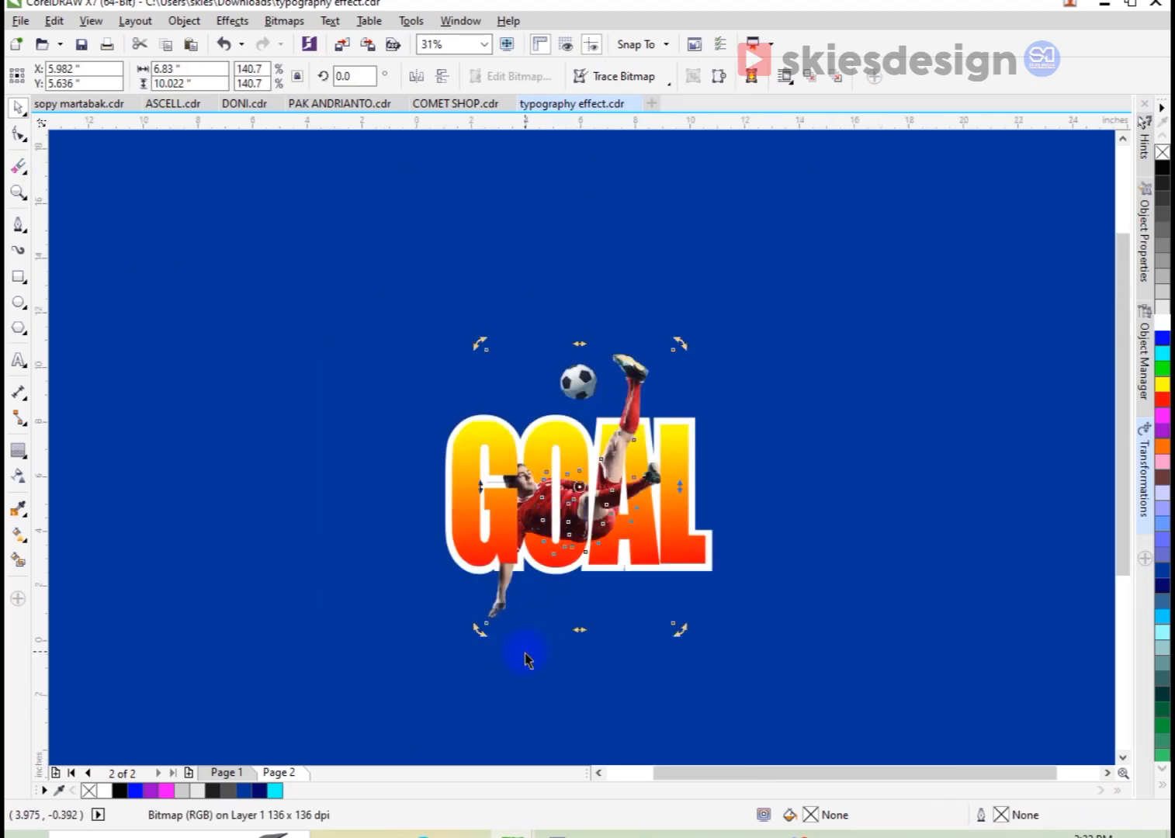
left_click_drag(508, 652, 582, 573)
left_click(555, 544)
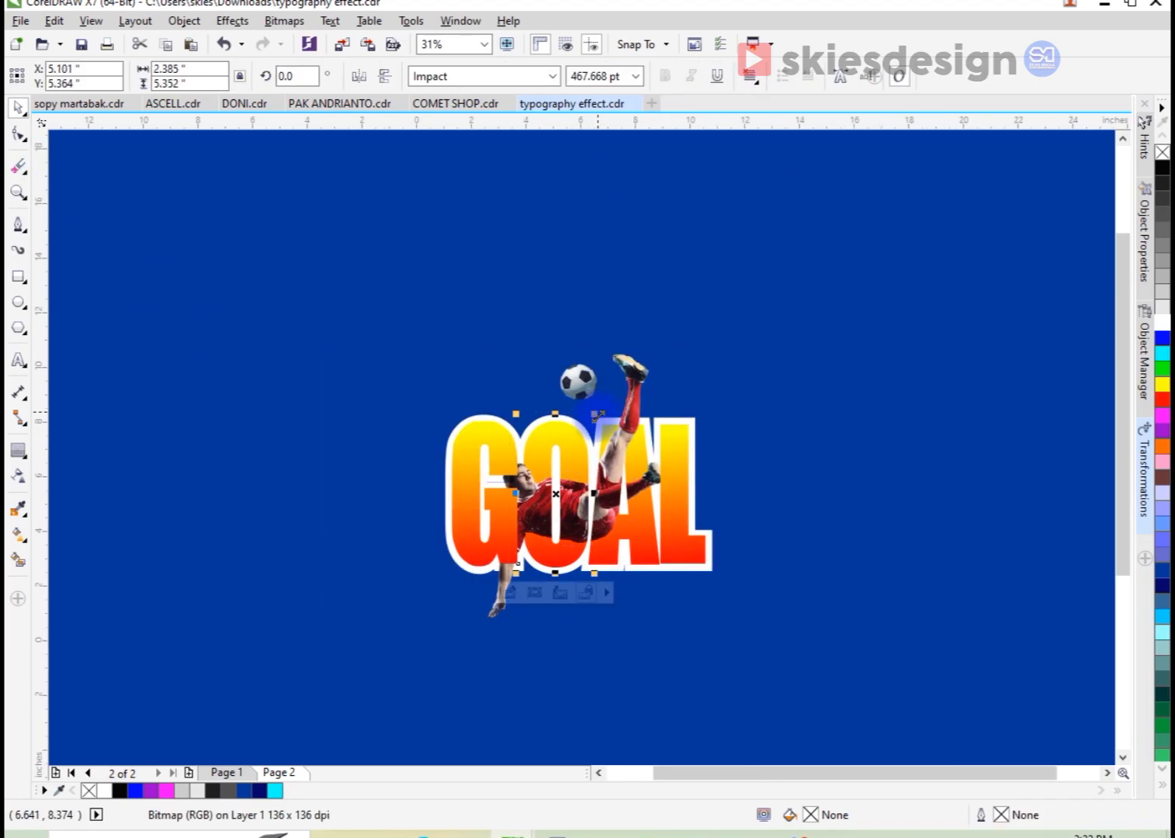
left_click(535, 592)
scroll(571, 546, "up", 2)
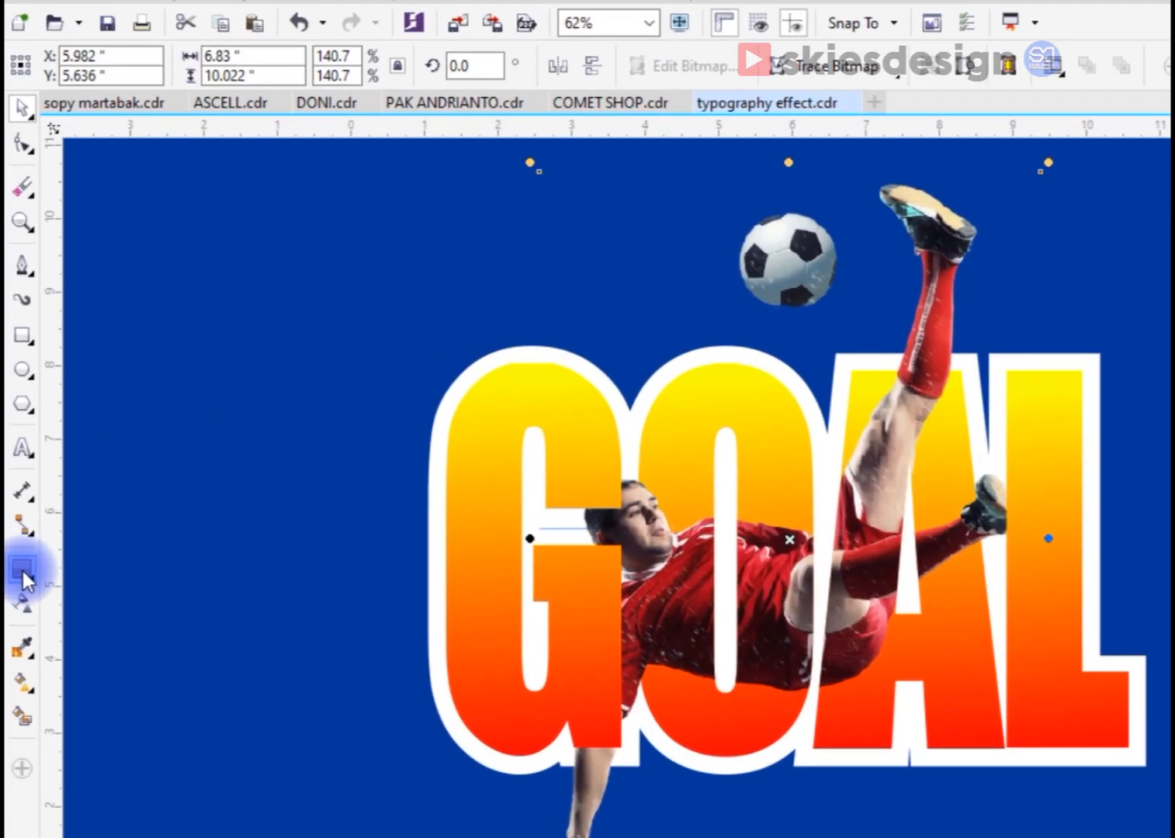
left_click(19, 450)
left_click(48, 451)
left_click(136, 52)
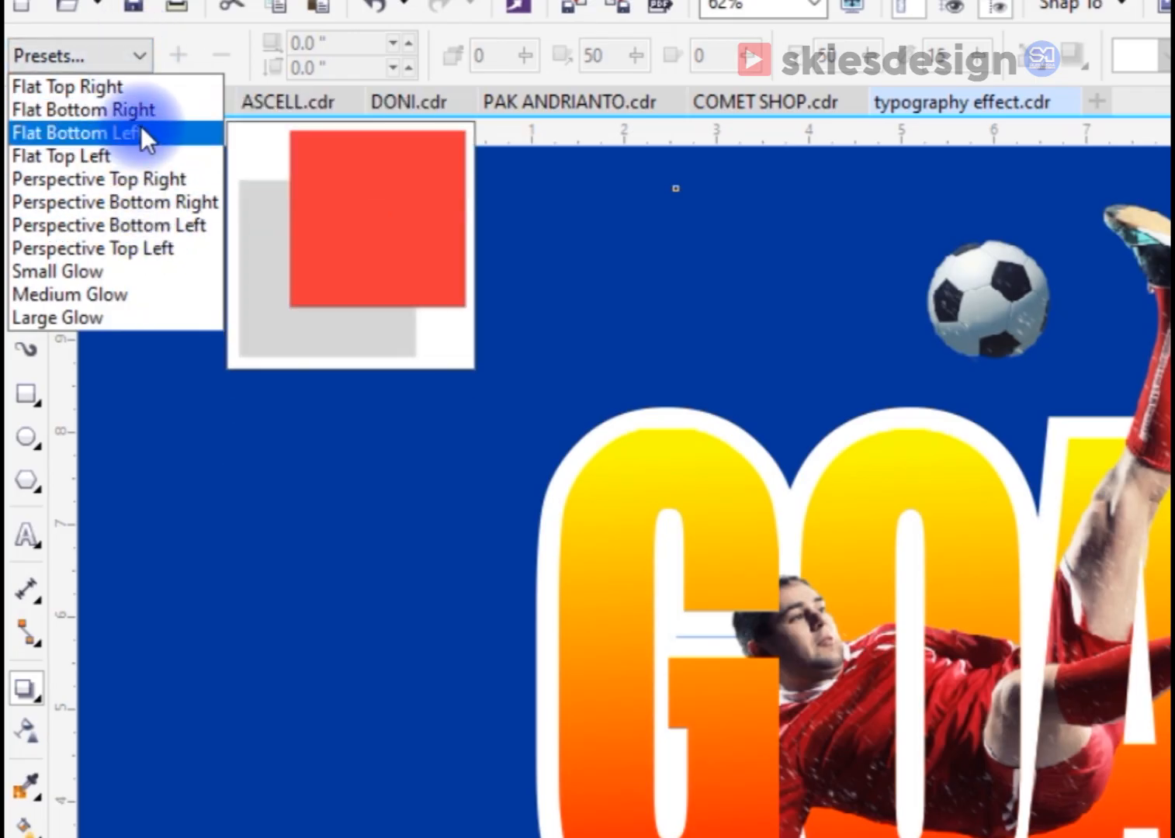
left_click(140, 126)
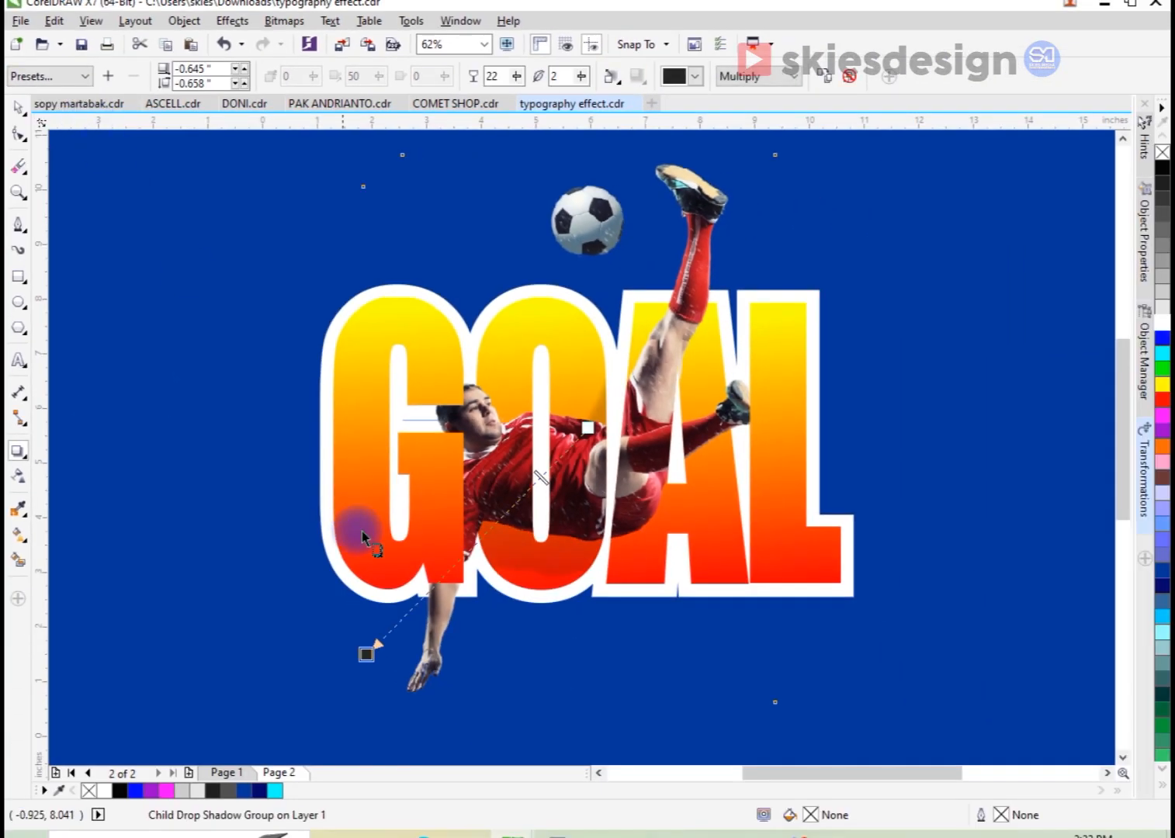
Set the O image's shadow opacity to 55 and pull its offset in to about -0.18 inch horizontally and vertically
left_click_drag(367, 654, 388, 621)
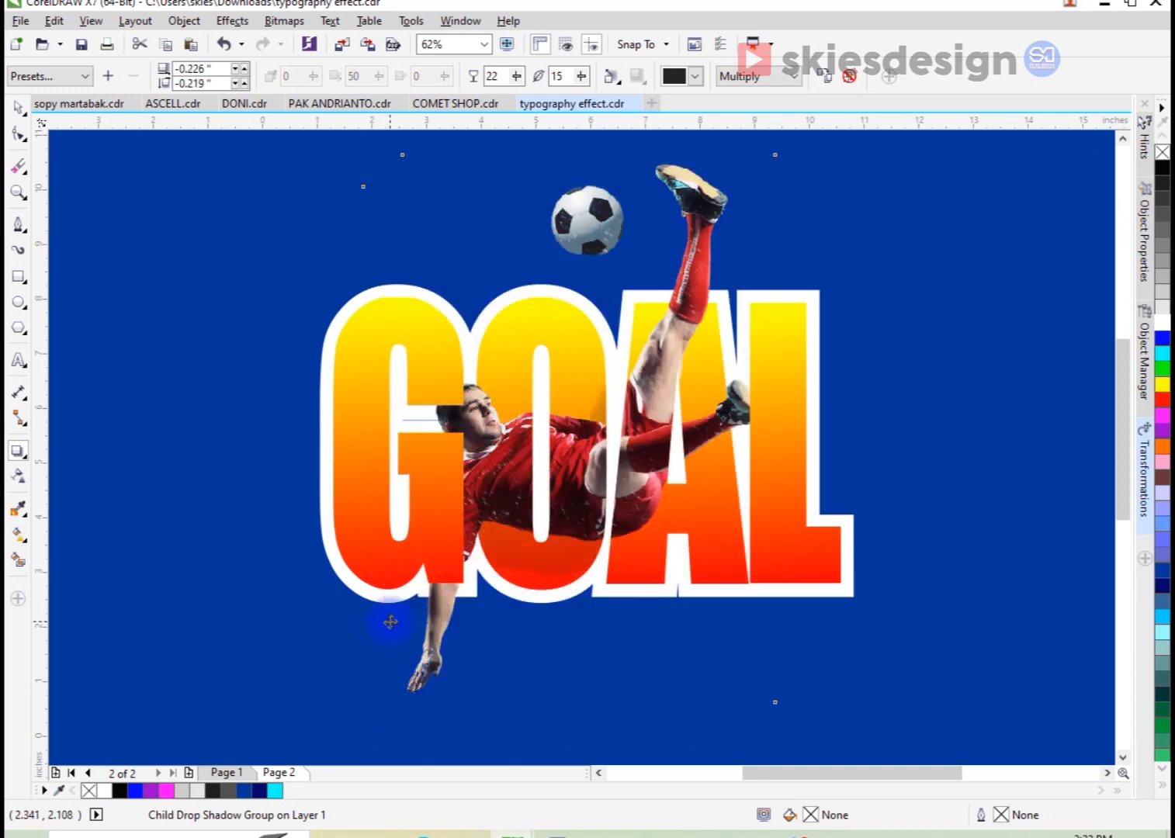
left_click_drag(517, 76, 532, 84)
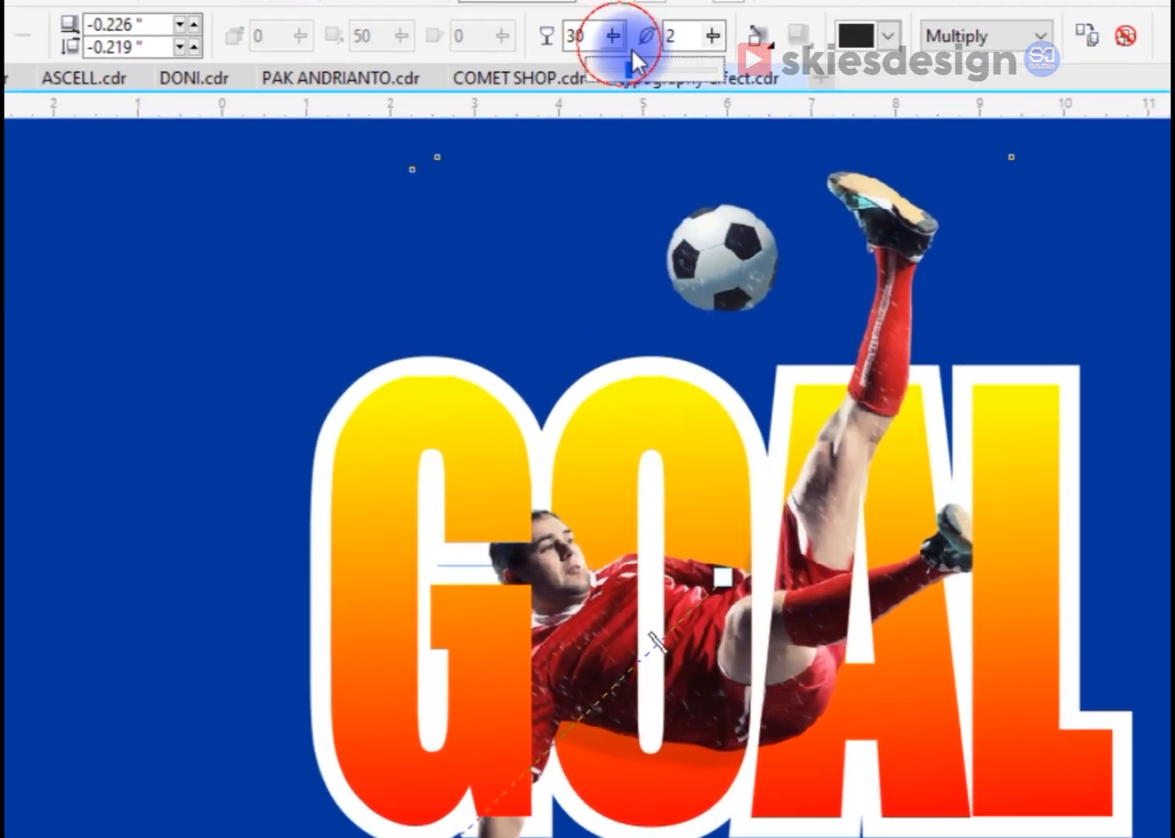
left_click_drag(660, 60, 670, 67)
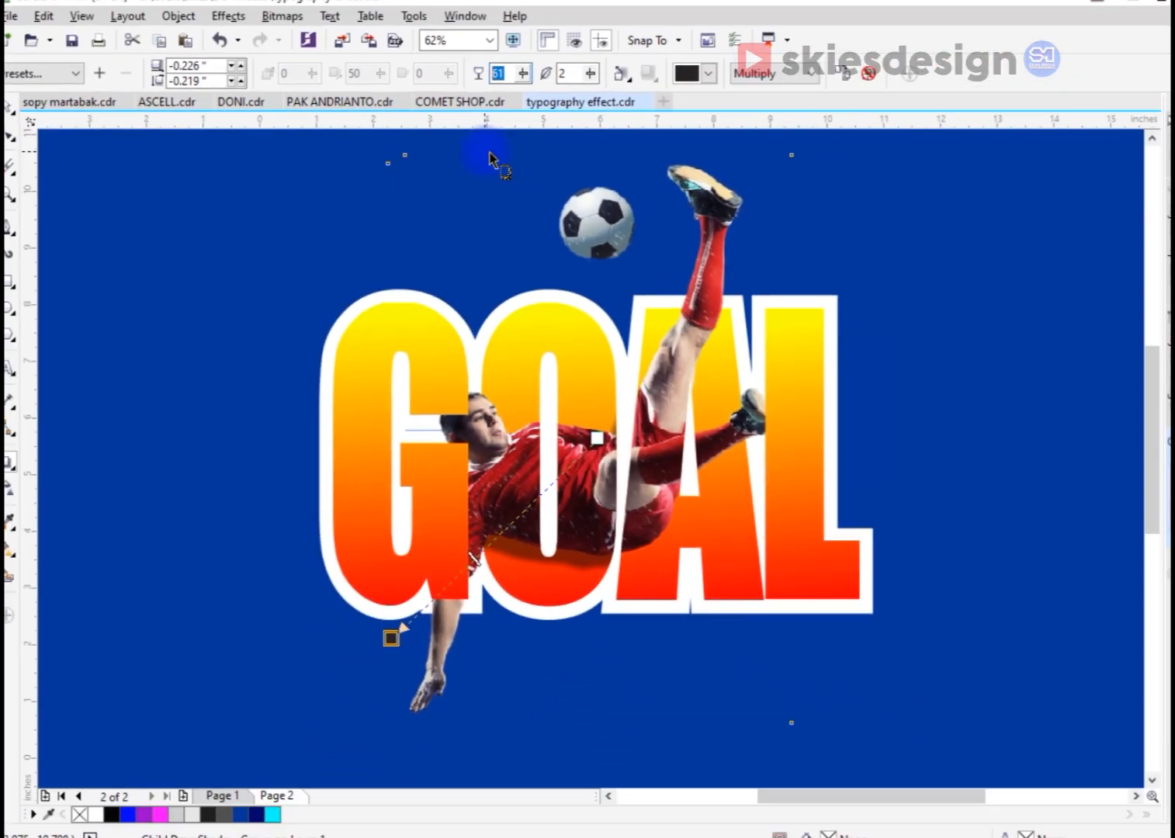
type("55")
key("Return")
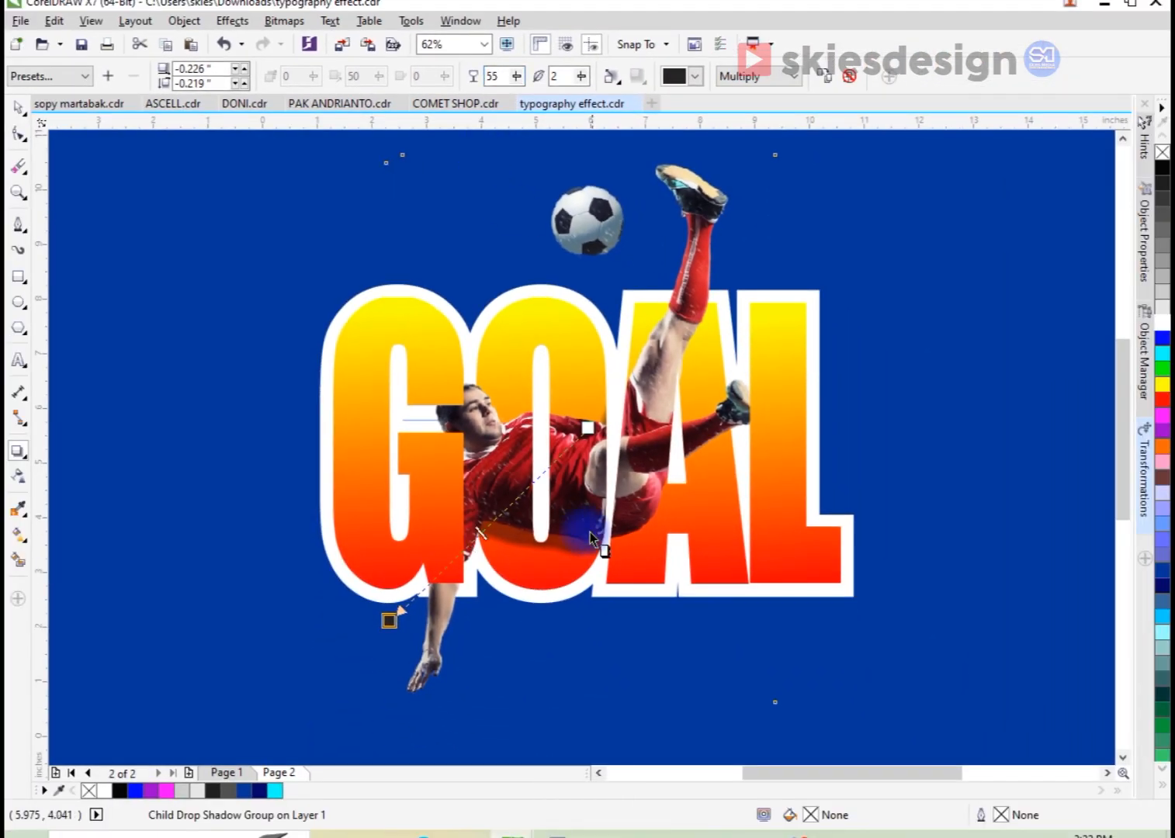
left_click_drag(389, 619, 392, 632)
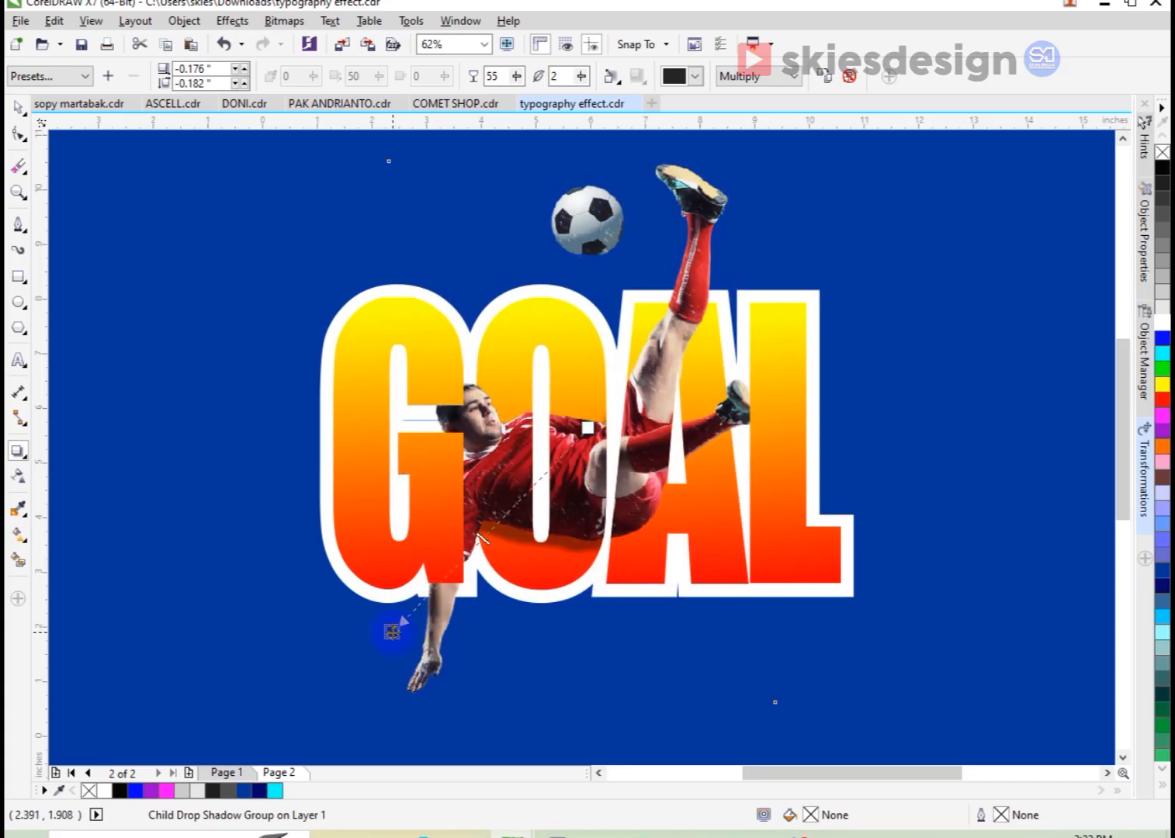
left_click(634, 582)
Apply the Flat Bottom Left drop shadow preset to the player image clipped inside the letter A
scroll(543, 491, "down", 2)
key("space")
left_click_drag(565, 633, 652, 536)
left_click(622, 493)
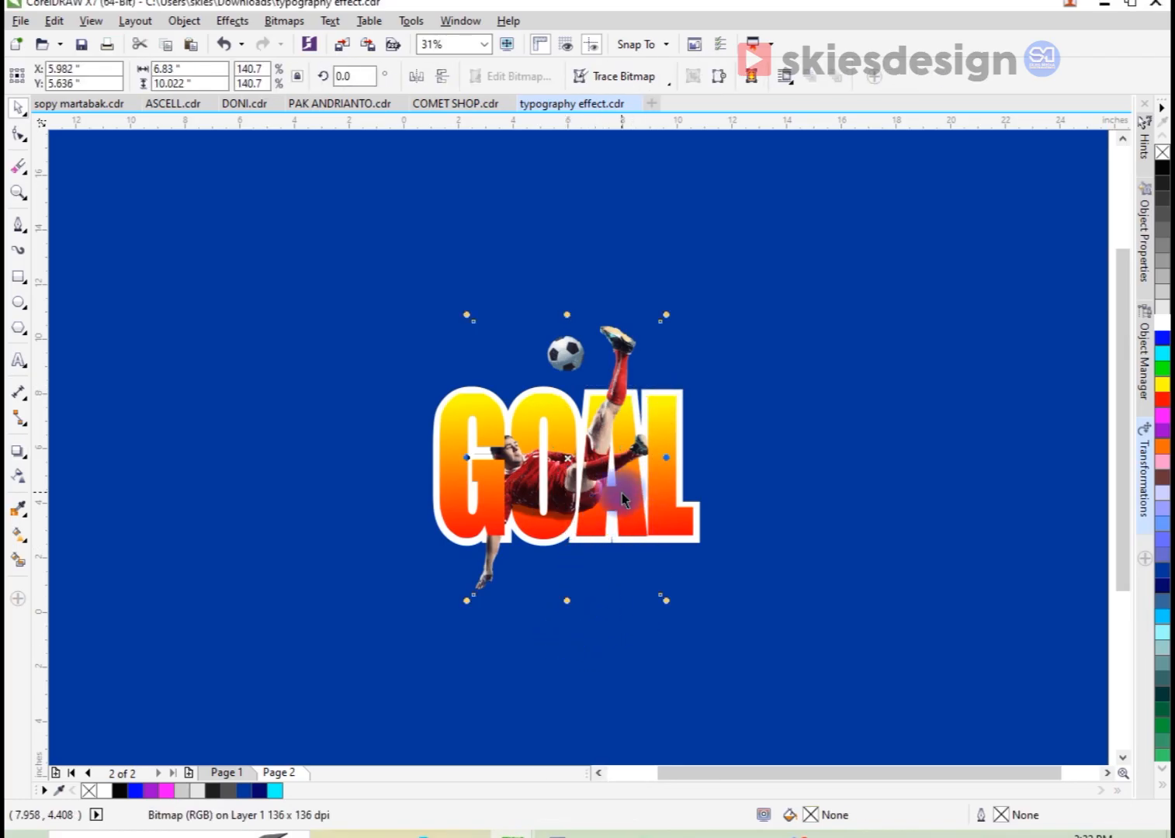
scroll(622, 493, "up", 2)
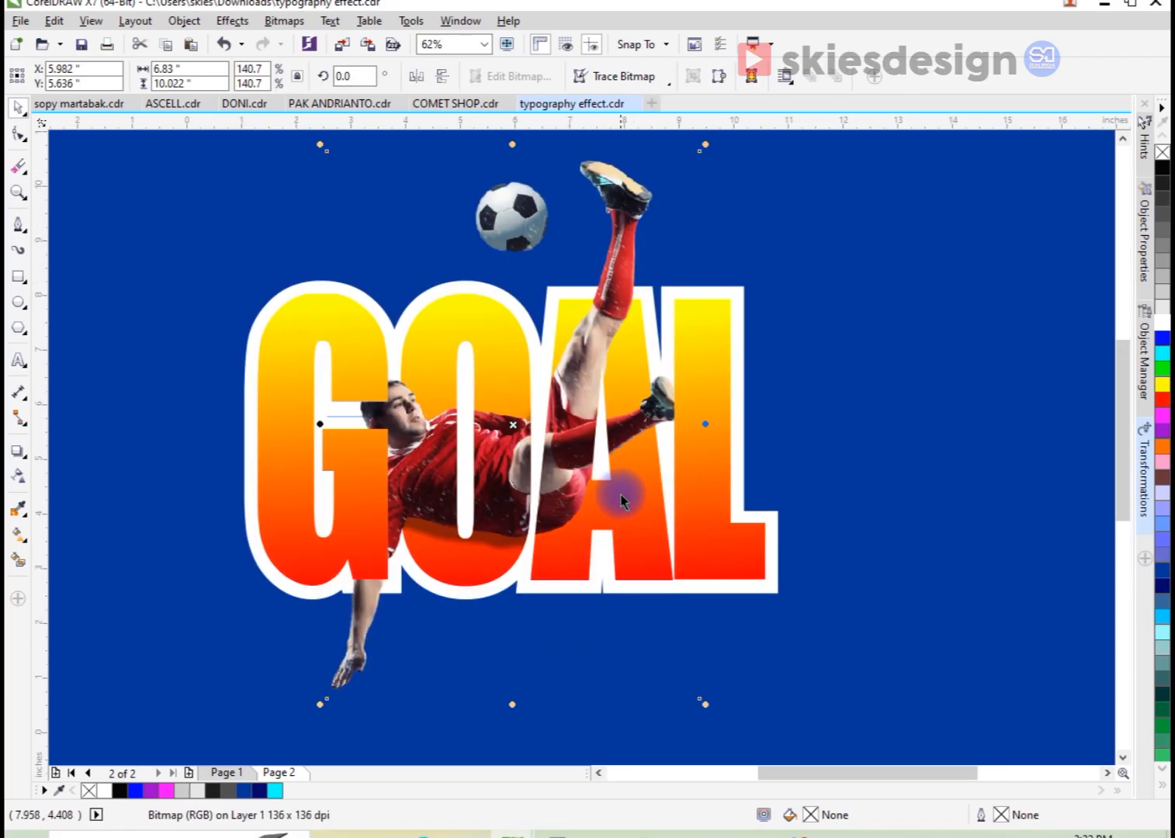
left_click(28, 461)
left_click(53, 451)
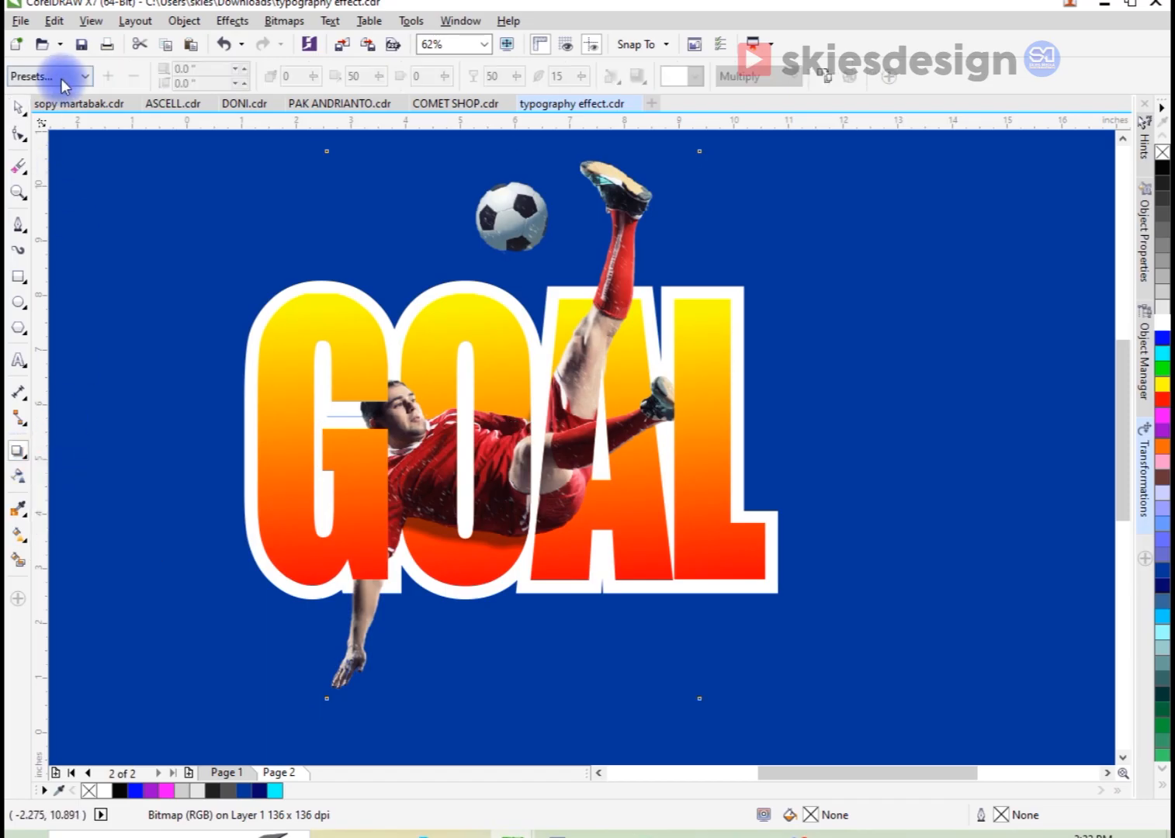
left_click(64, 77)
left_click(65, 126)
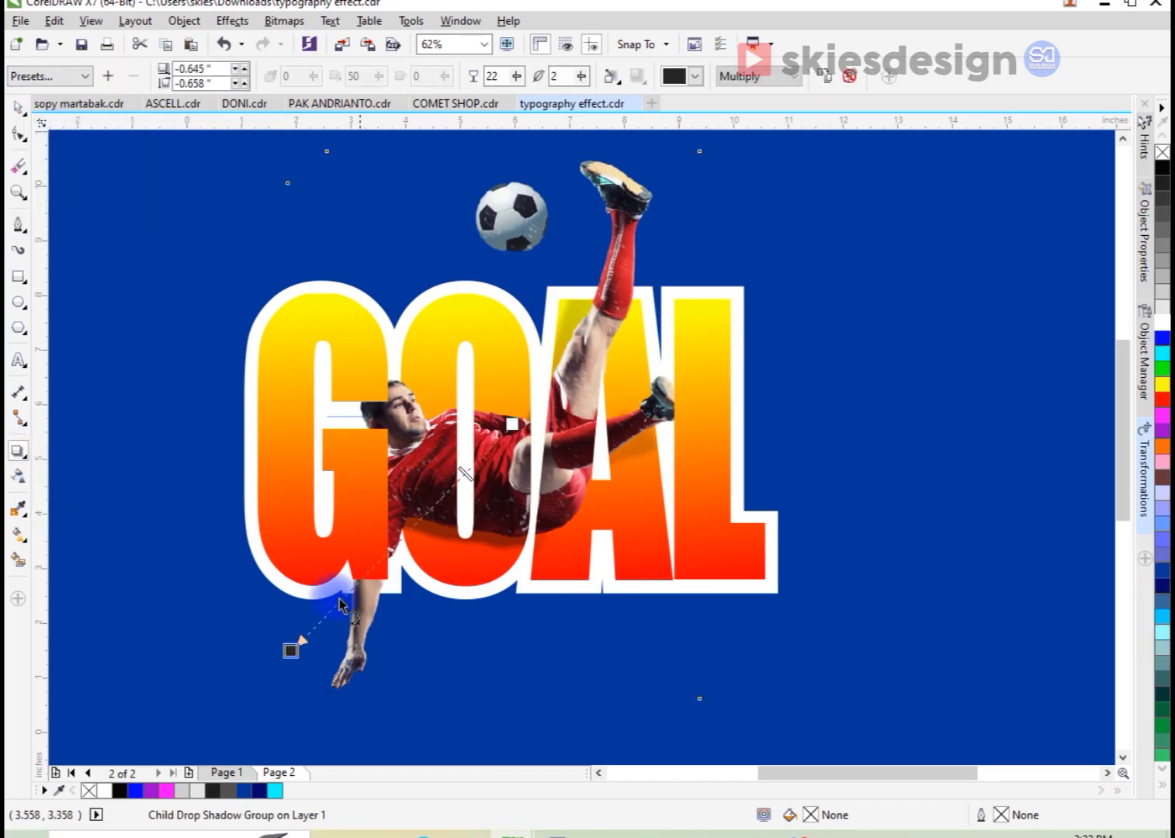
Adjust the A image's shadow to an offset of about -0.16 by -0.33 inch with an opacity of 55
left_click_drag(293, 644, 393, 573)
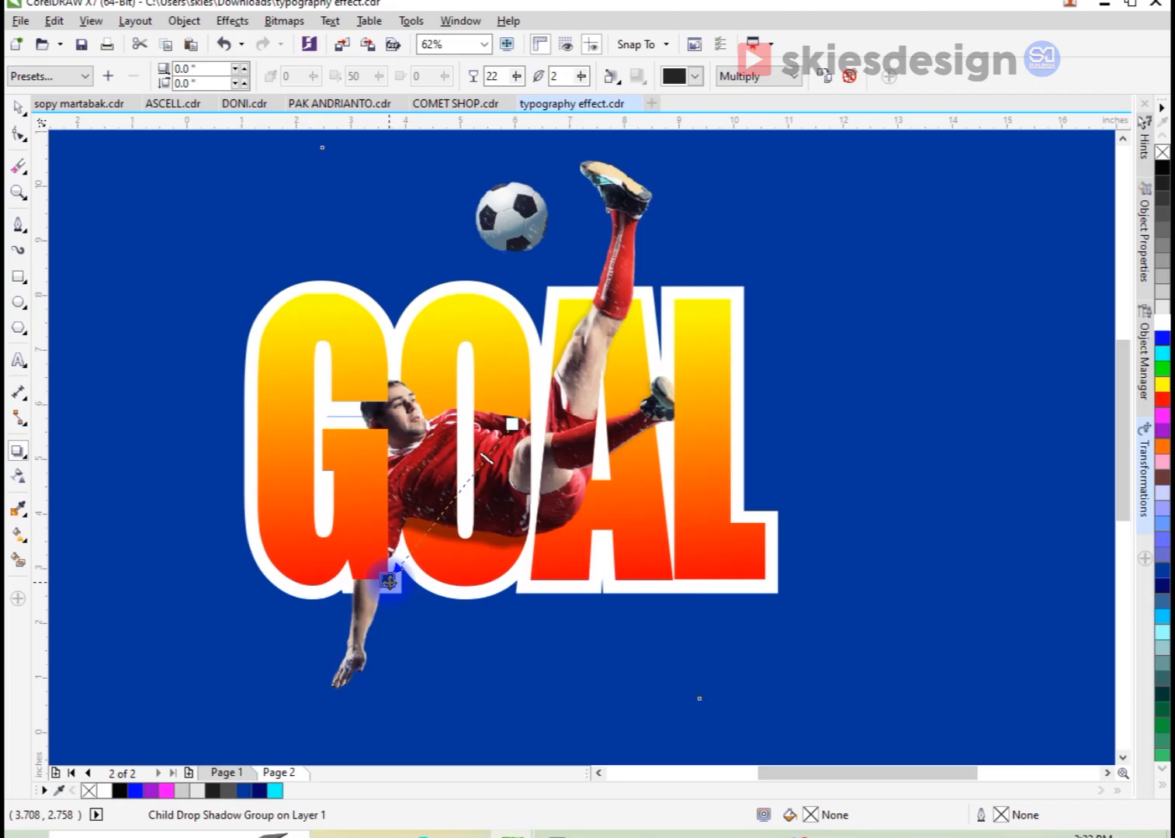
left_click_drag(501, 660, 365, 729)
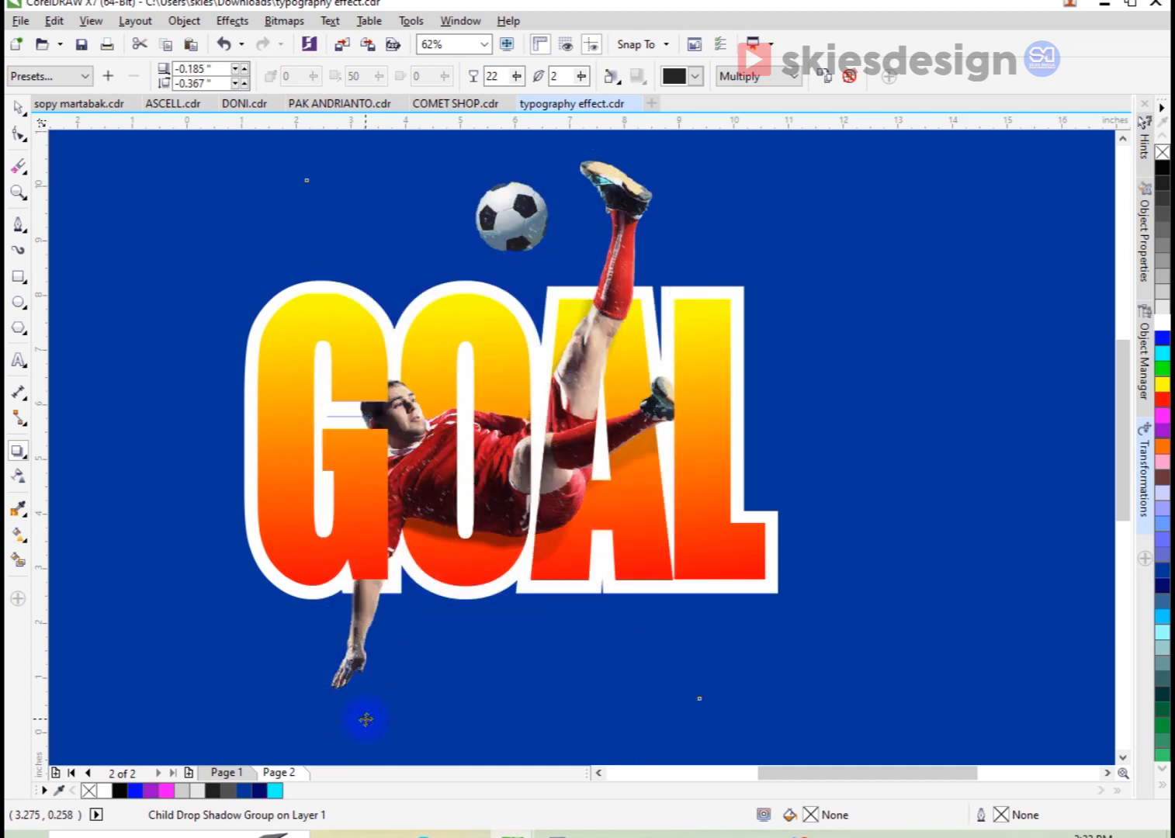
double_click(492, 75)
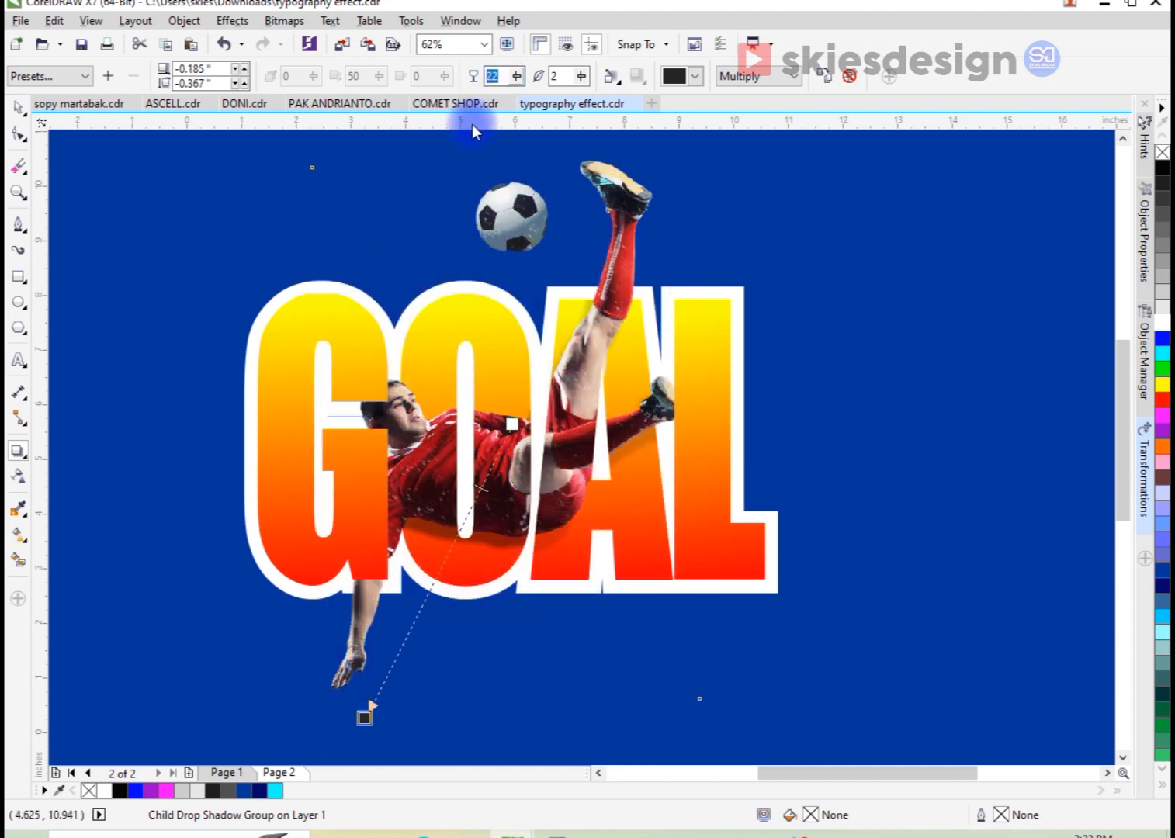
type("55")
key("Return")
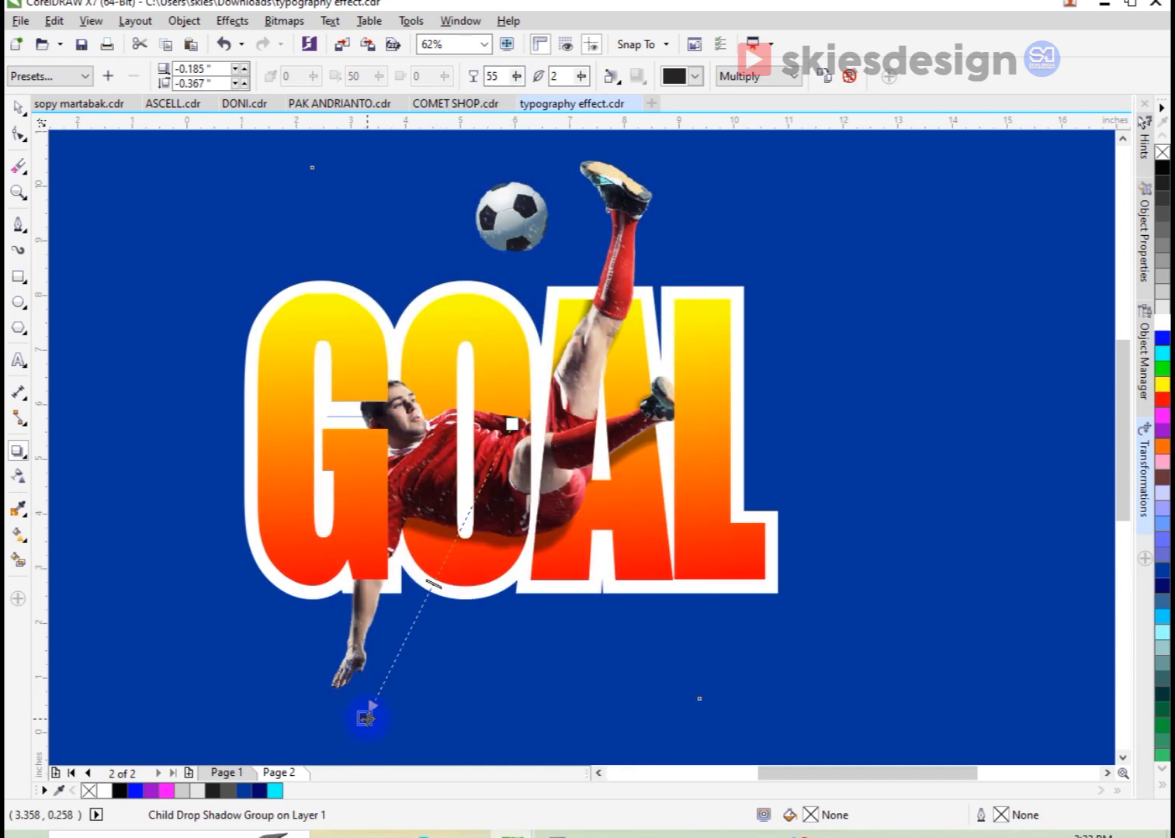
left_click_drag(367, 719, 371, 716)
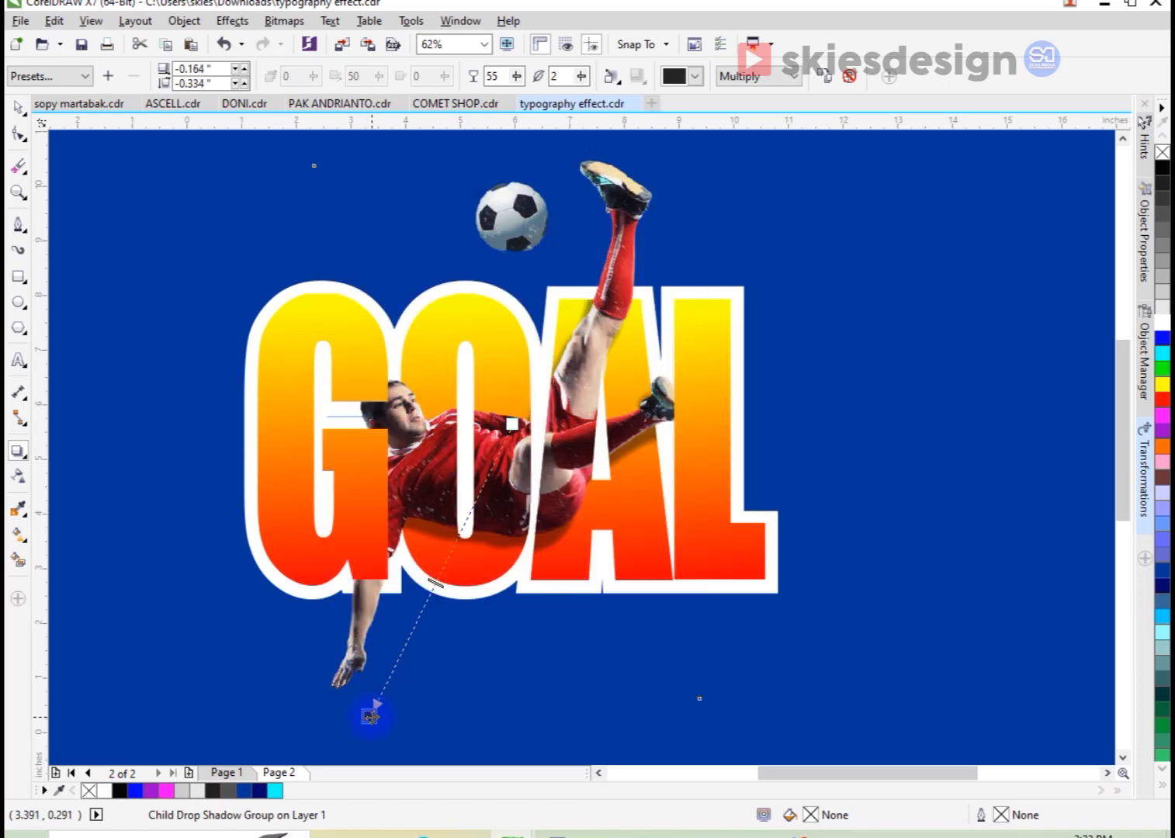
left_click(18, 107)
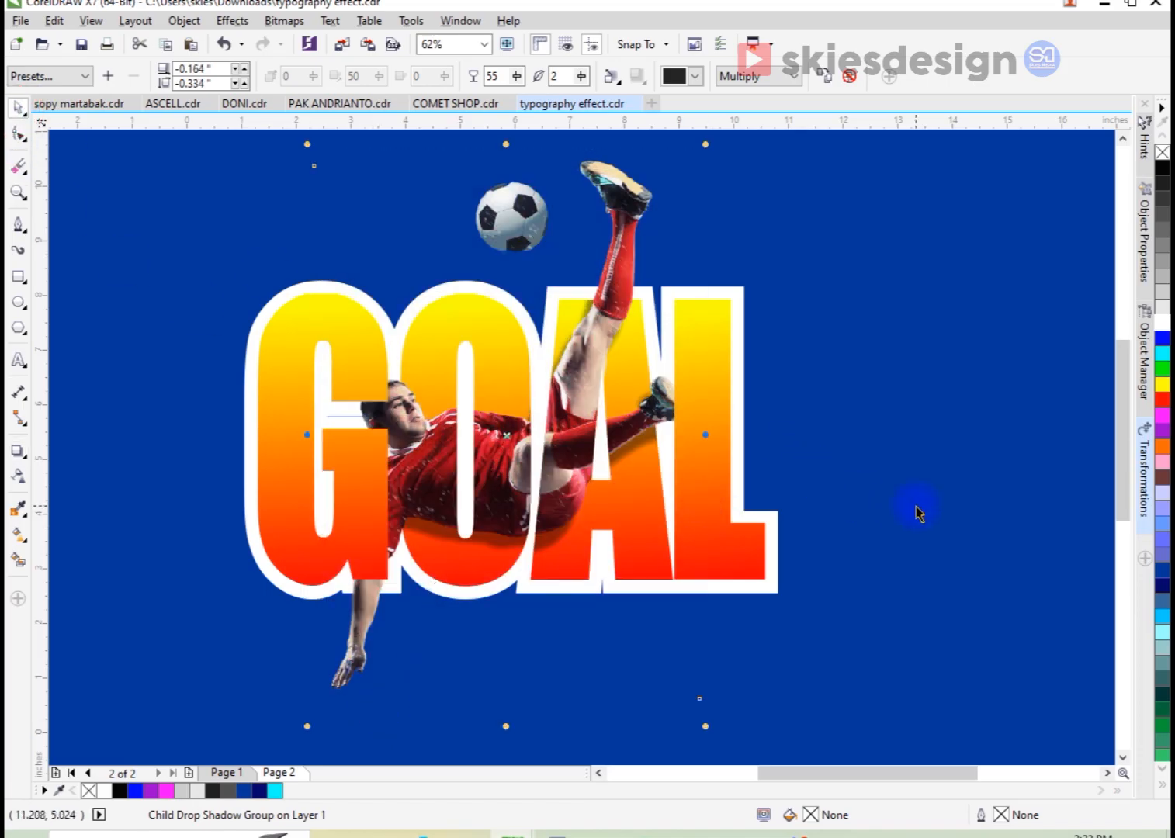
left_click(918, 513)
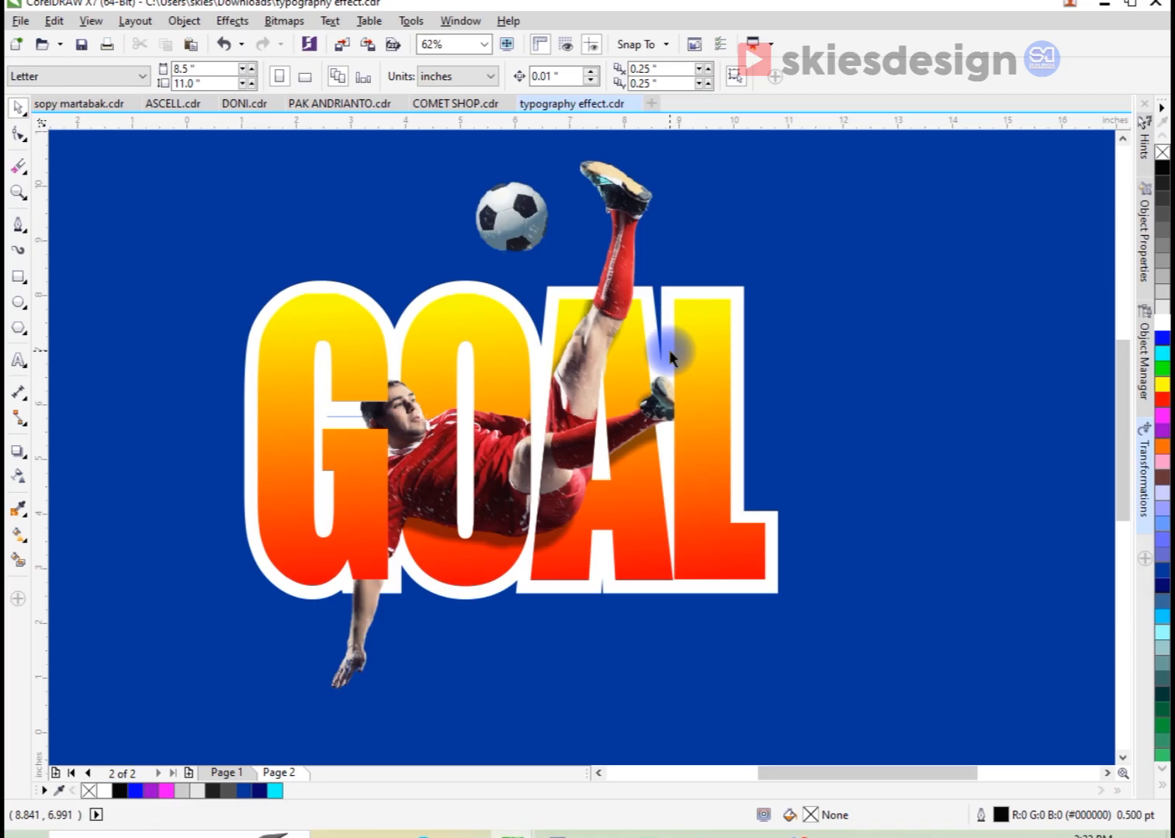
scroll(669, 350, "down", 1)
key("z")
left_click_drag(753, 237, 441, 527)
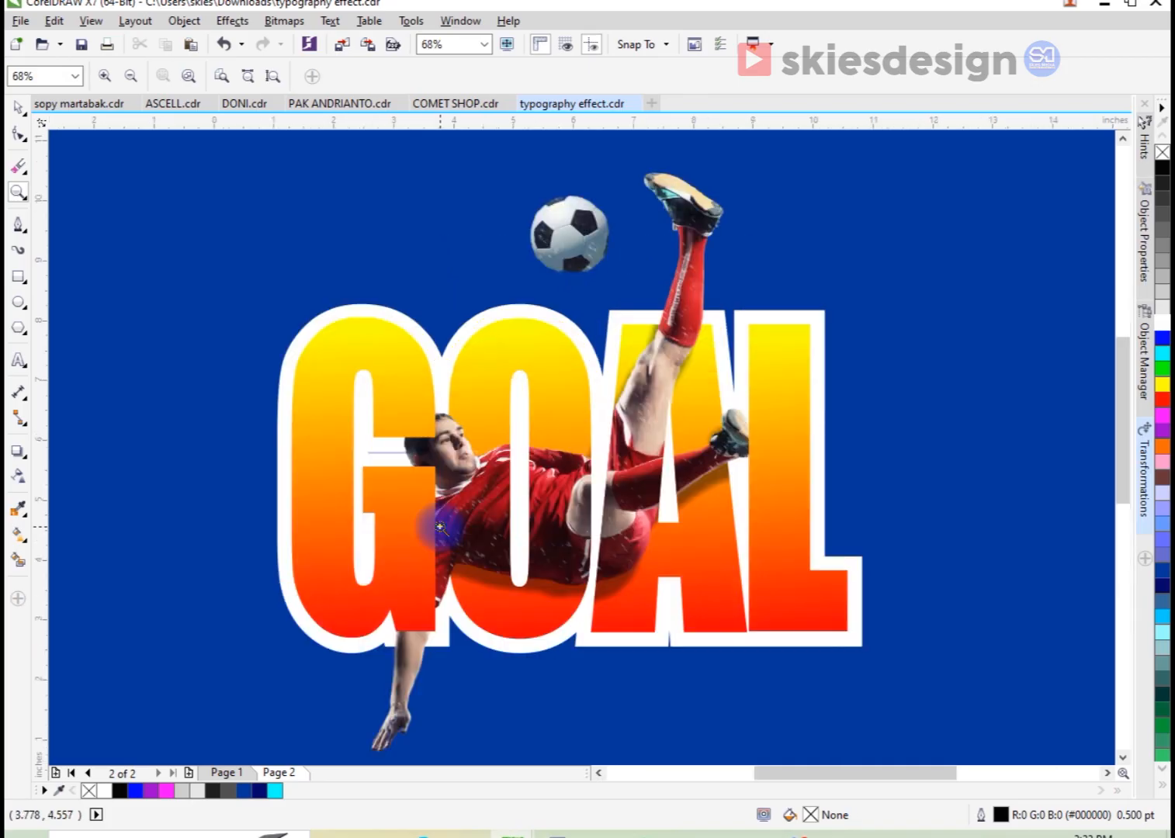